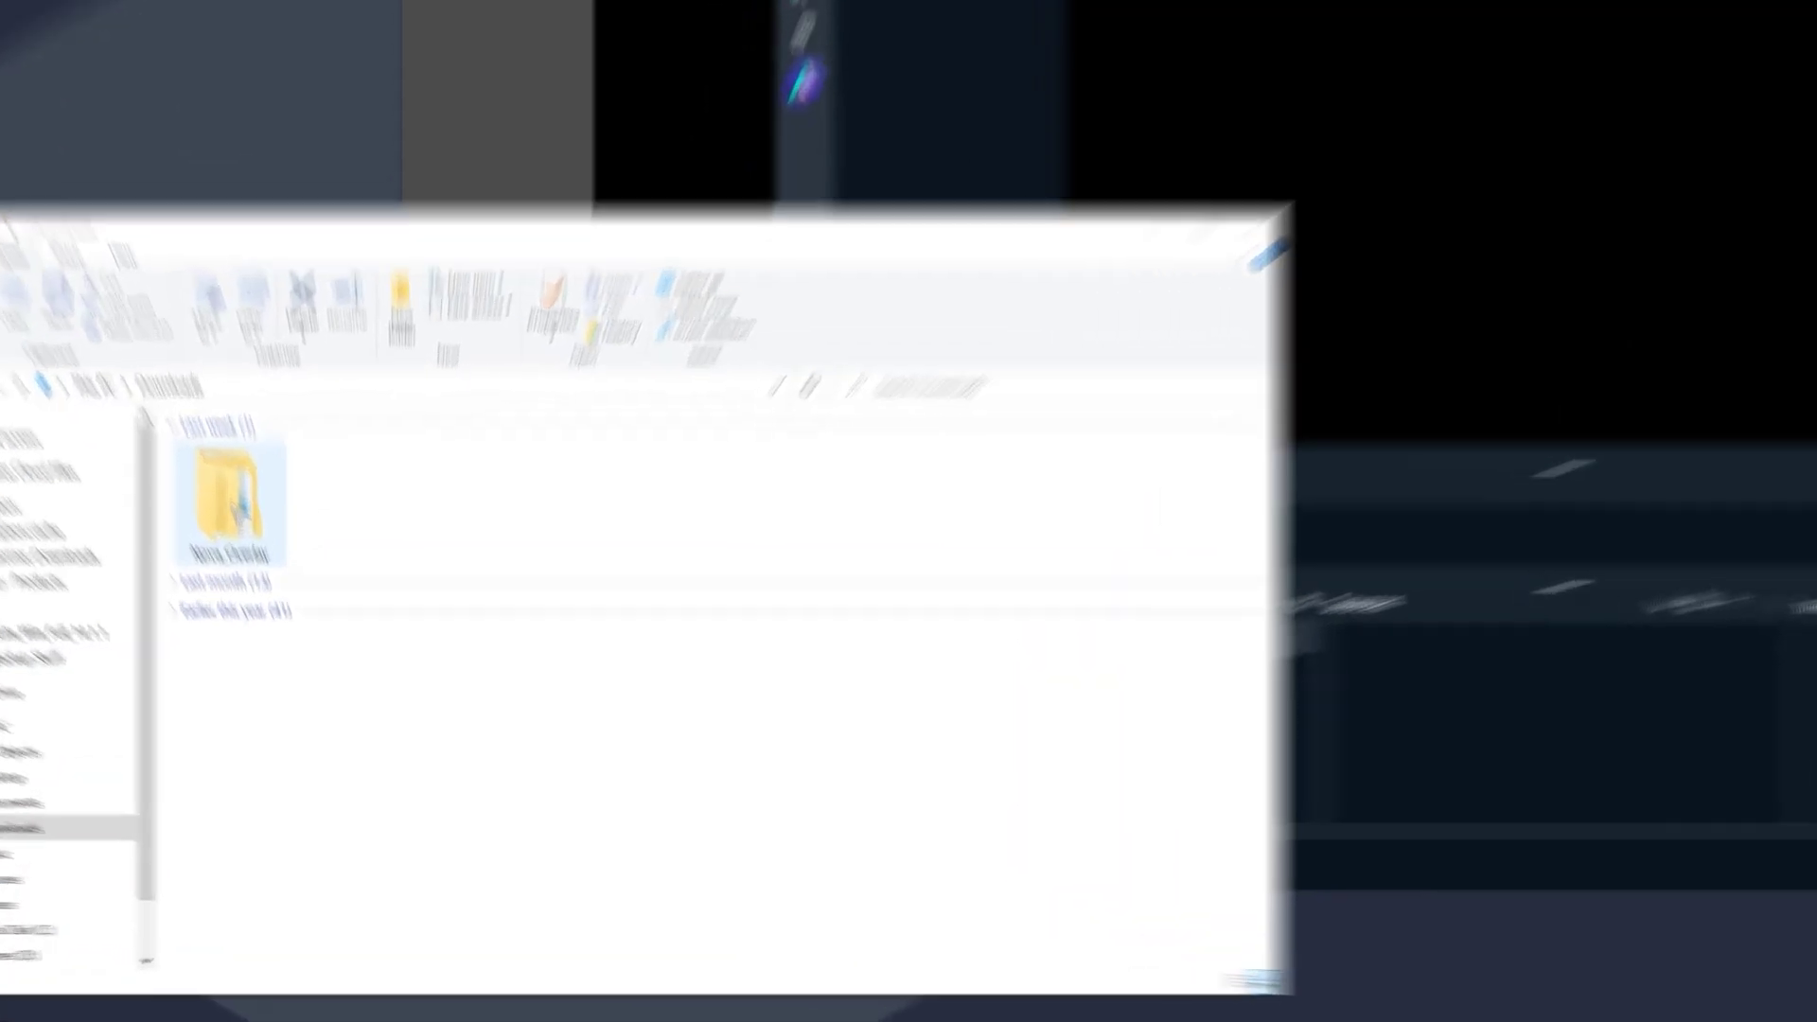
Open the Nova_Overlay quick-install shortcut to share the NOVA - WIDGETS - NOD overlay to StreamElements
{"action": "double_click", "coordinate": [291, 648]}
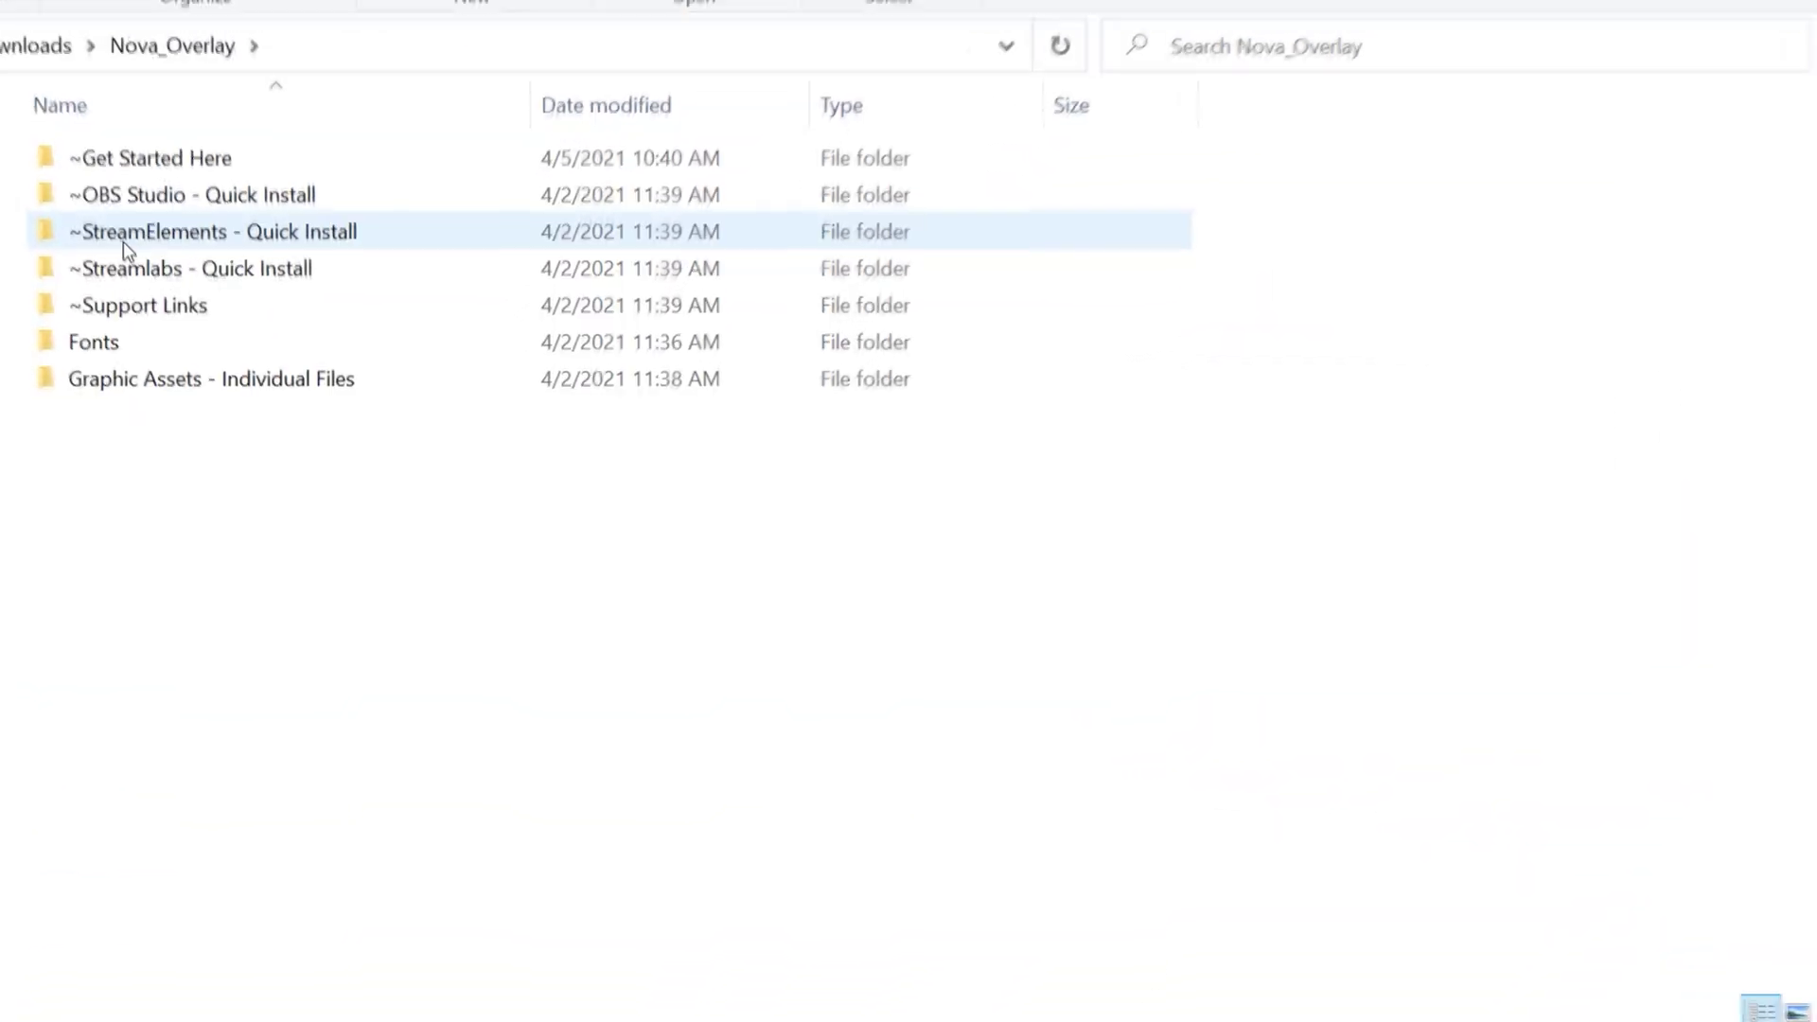
{"action": "double_click", "coordinate": [259, 230]}
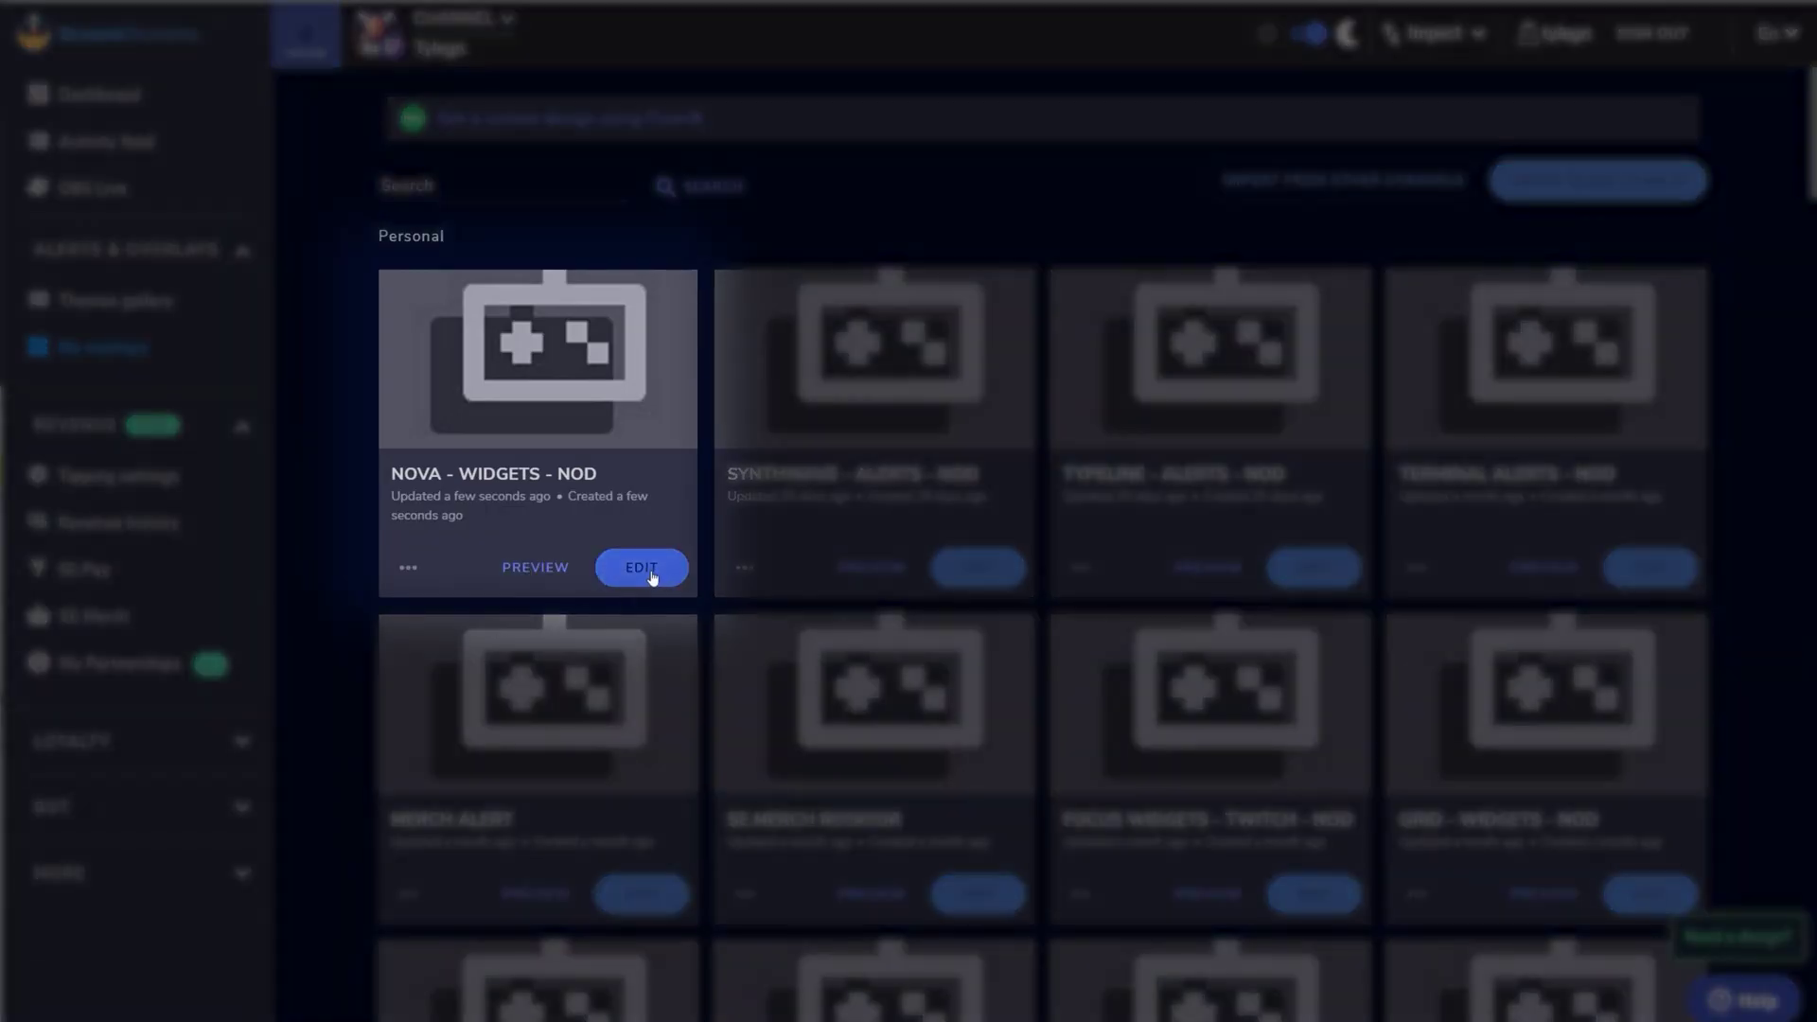
Edit the NOVA - WIDGETS - NOD overlay and hide its Nova Chat and Nova Goal layers
{"action": "left_click", "coordinate": [641, 568]}
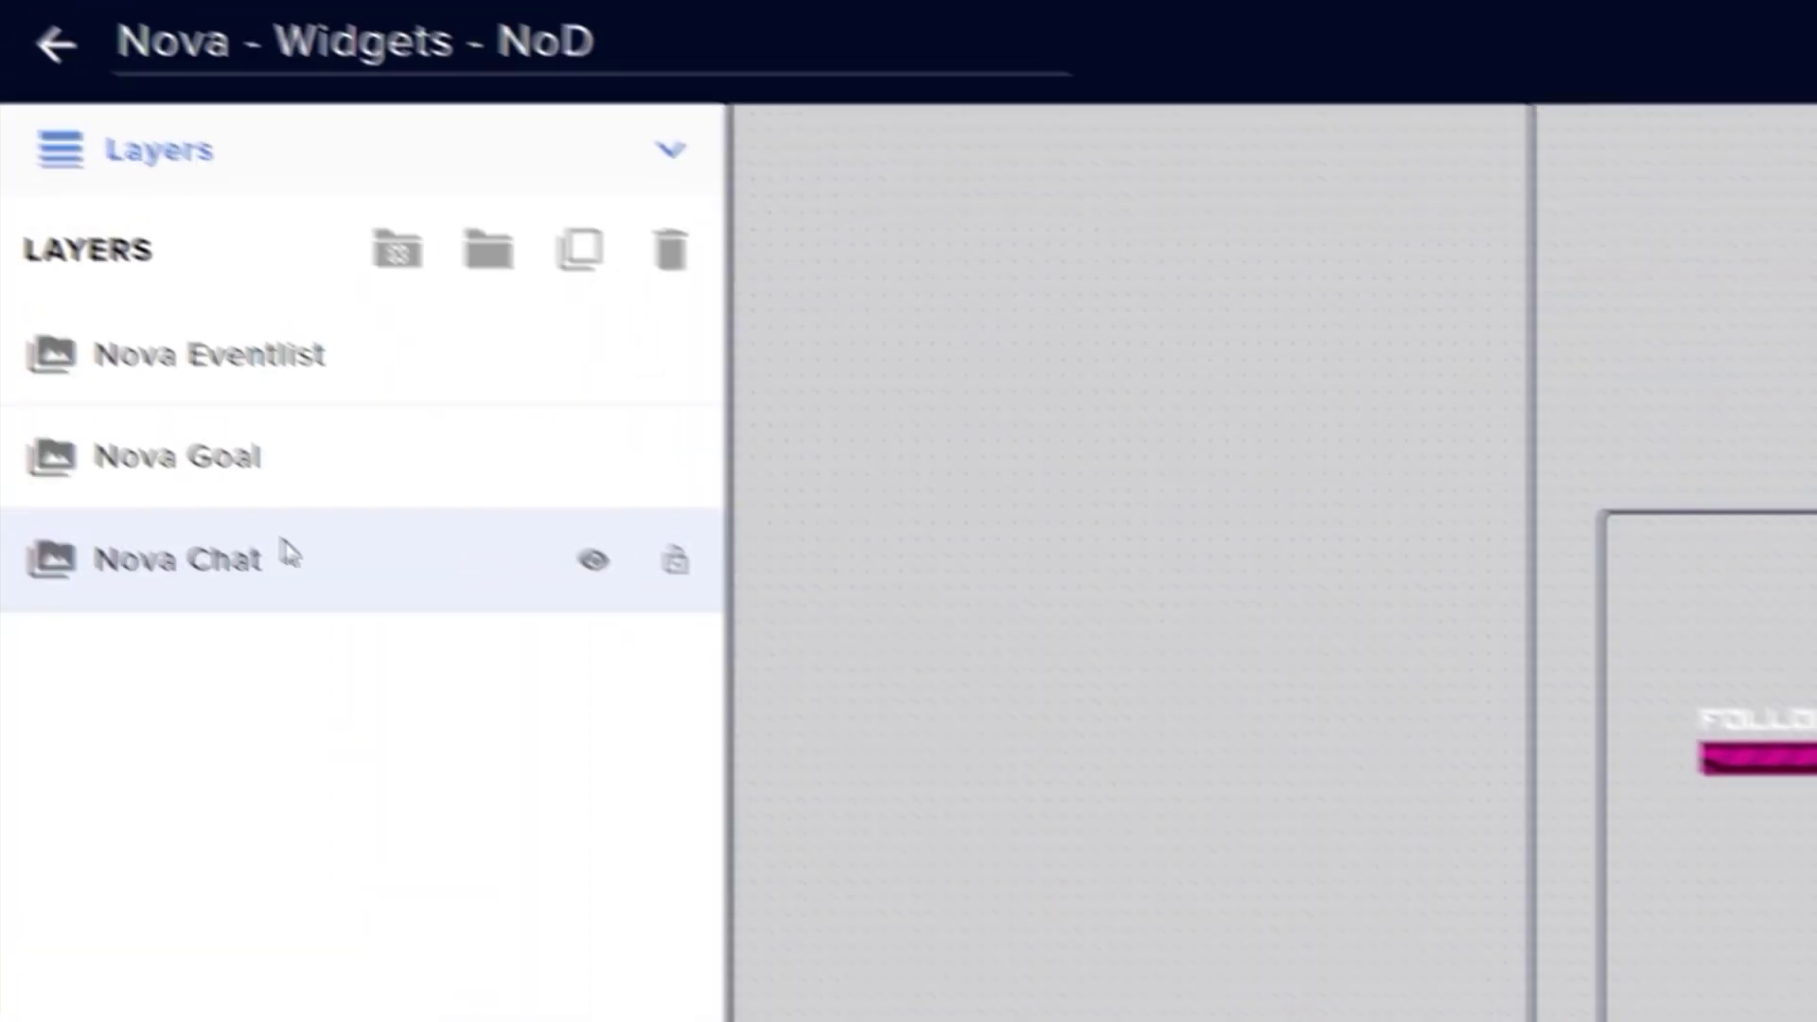
{"action": "left_click", "coordinate": [316, 544]}
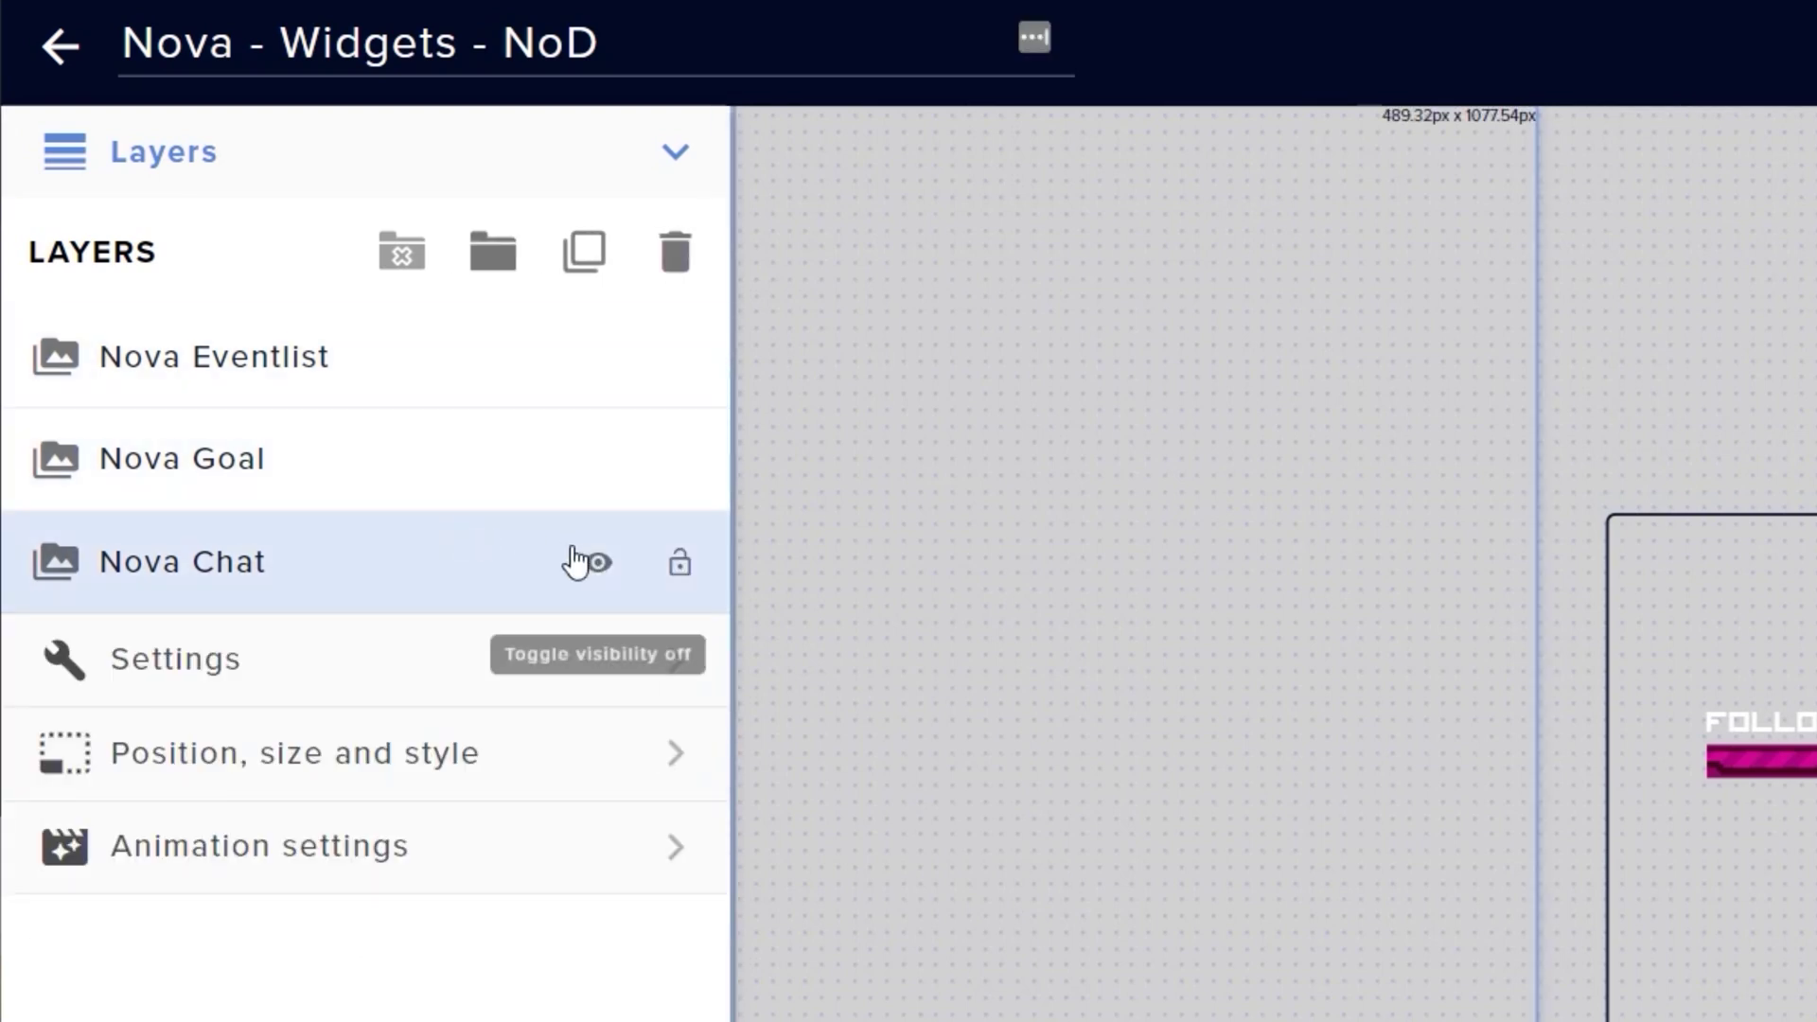
{"action": "left_click", "coordinate": [597, 562]}
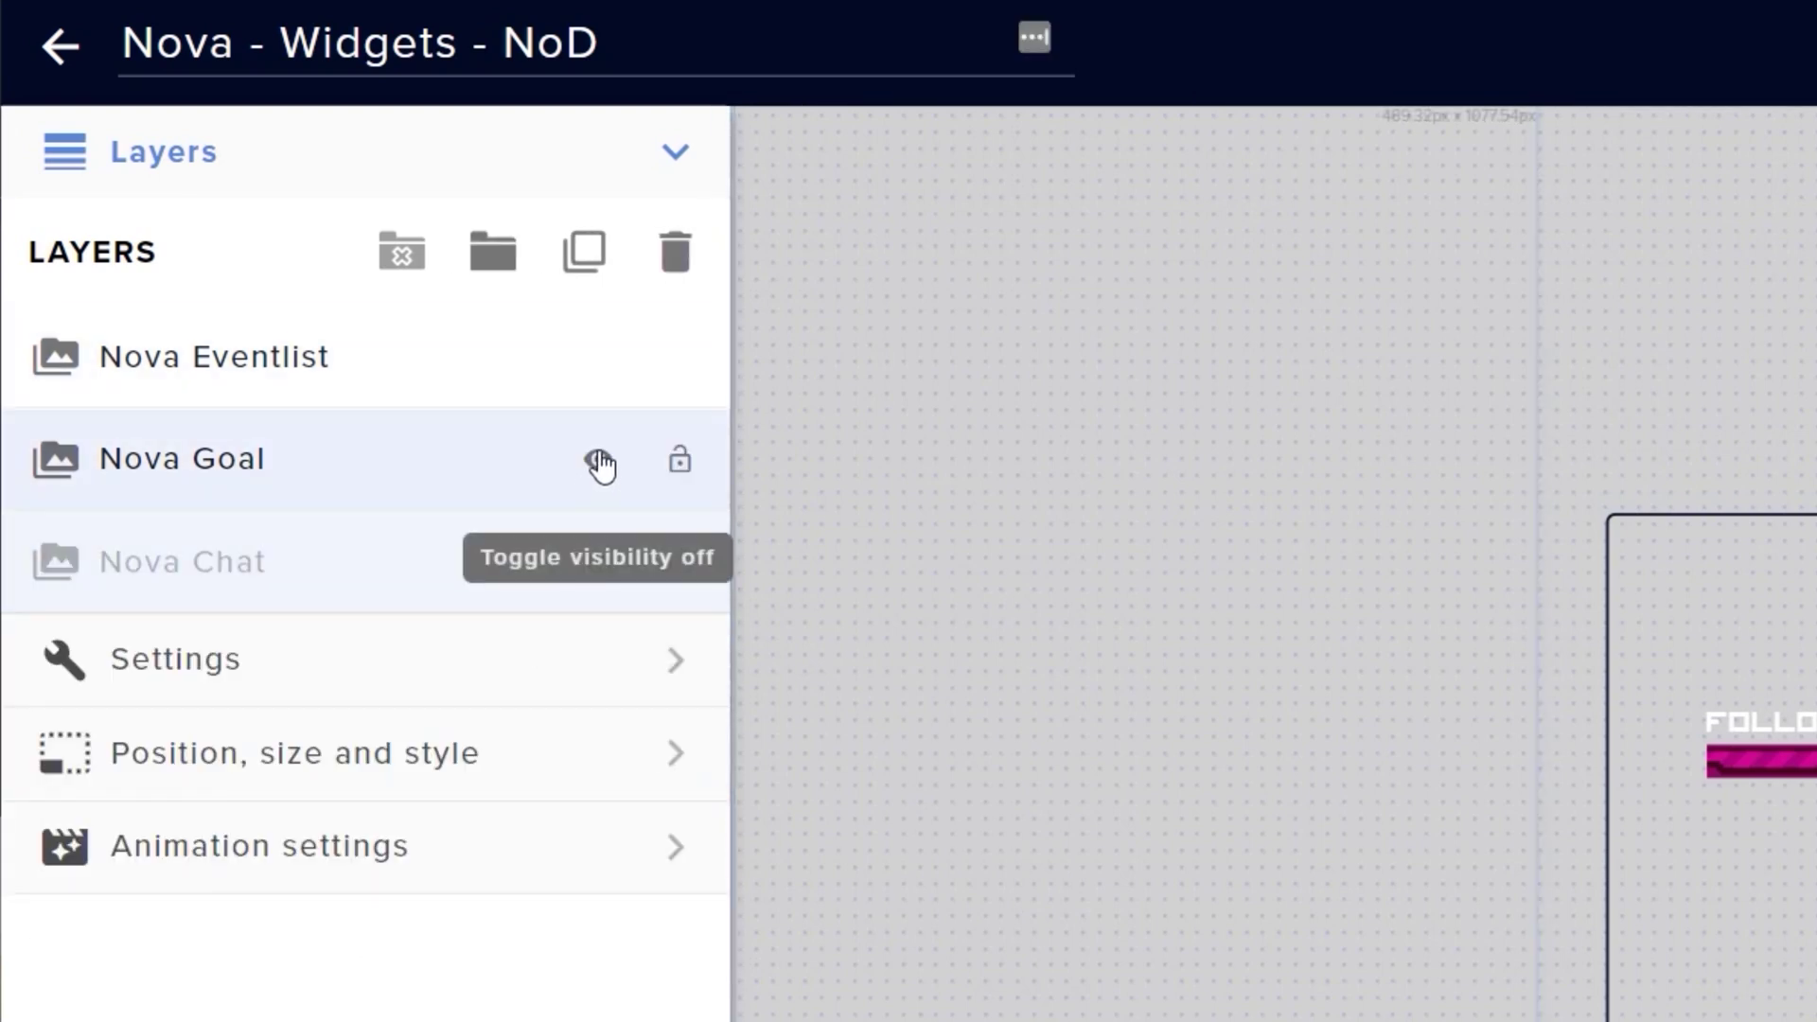
{"action": "left_click", "coordinate": [598, 462]}
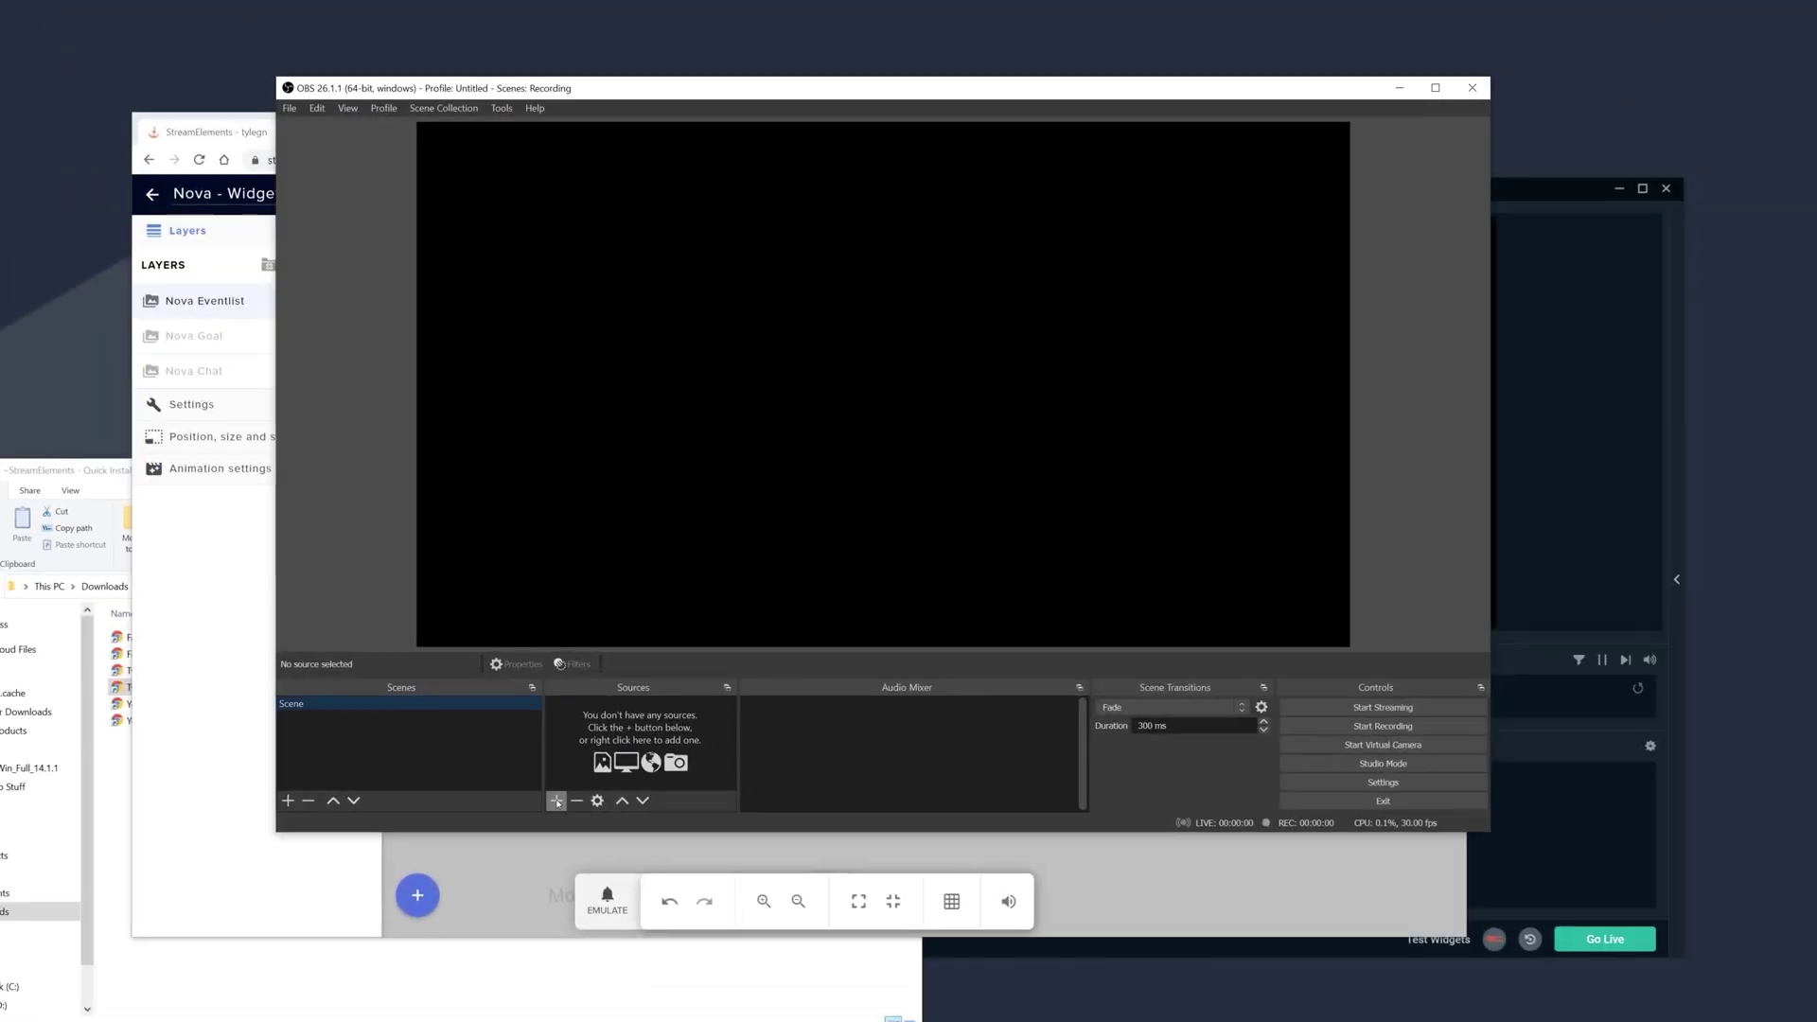
Add an OBS Browser source using the copied overlay URL at 1920x1080
{"action": "left_click", "coordinate": [565, 822]}
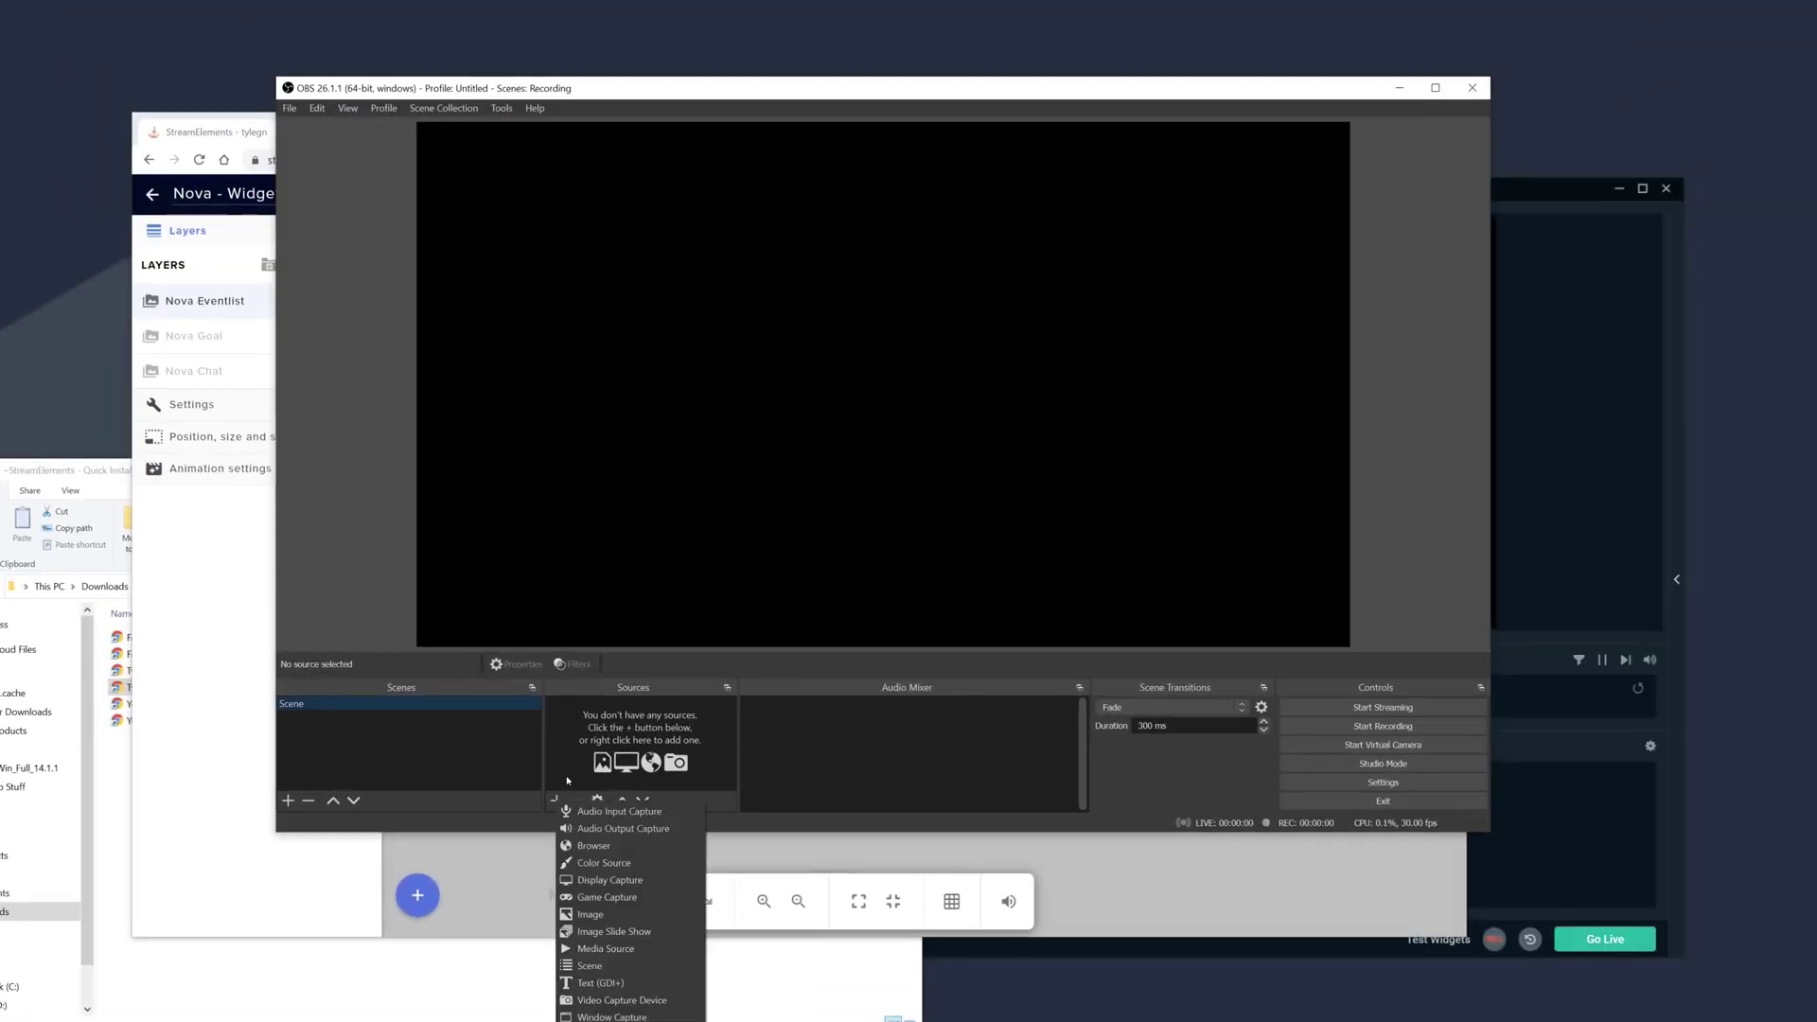
{"action": "left_click", "coordinate": [593, 844]}
{"action": "left_click", "coordinate": [922, 575]}
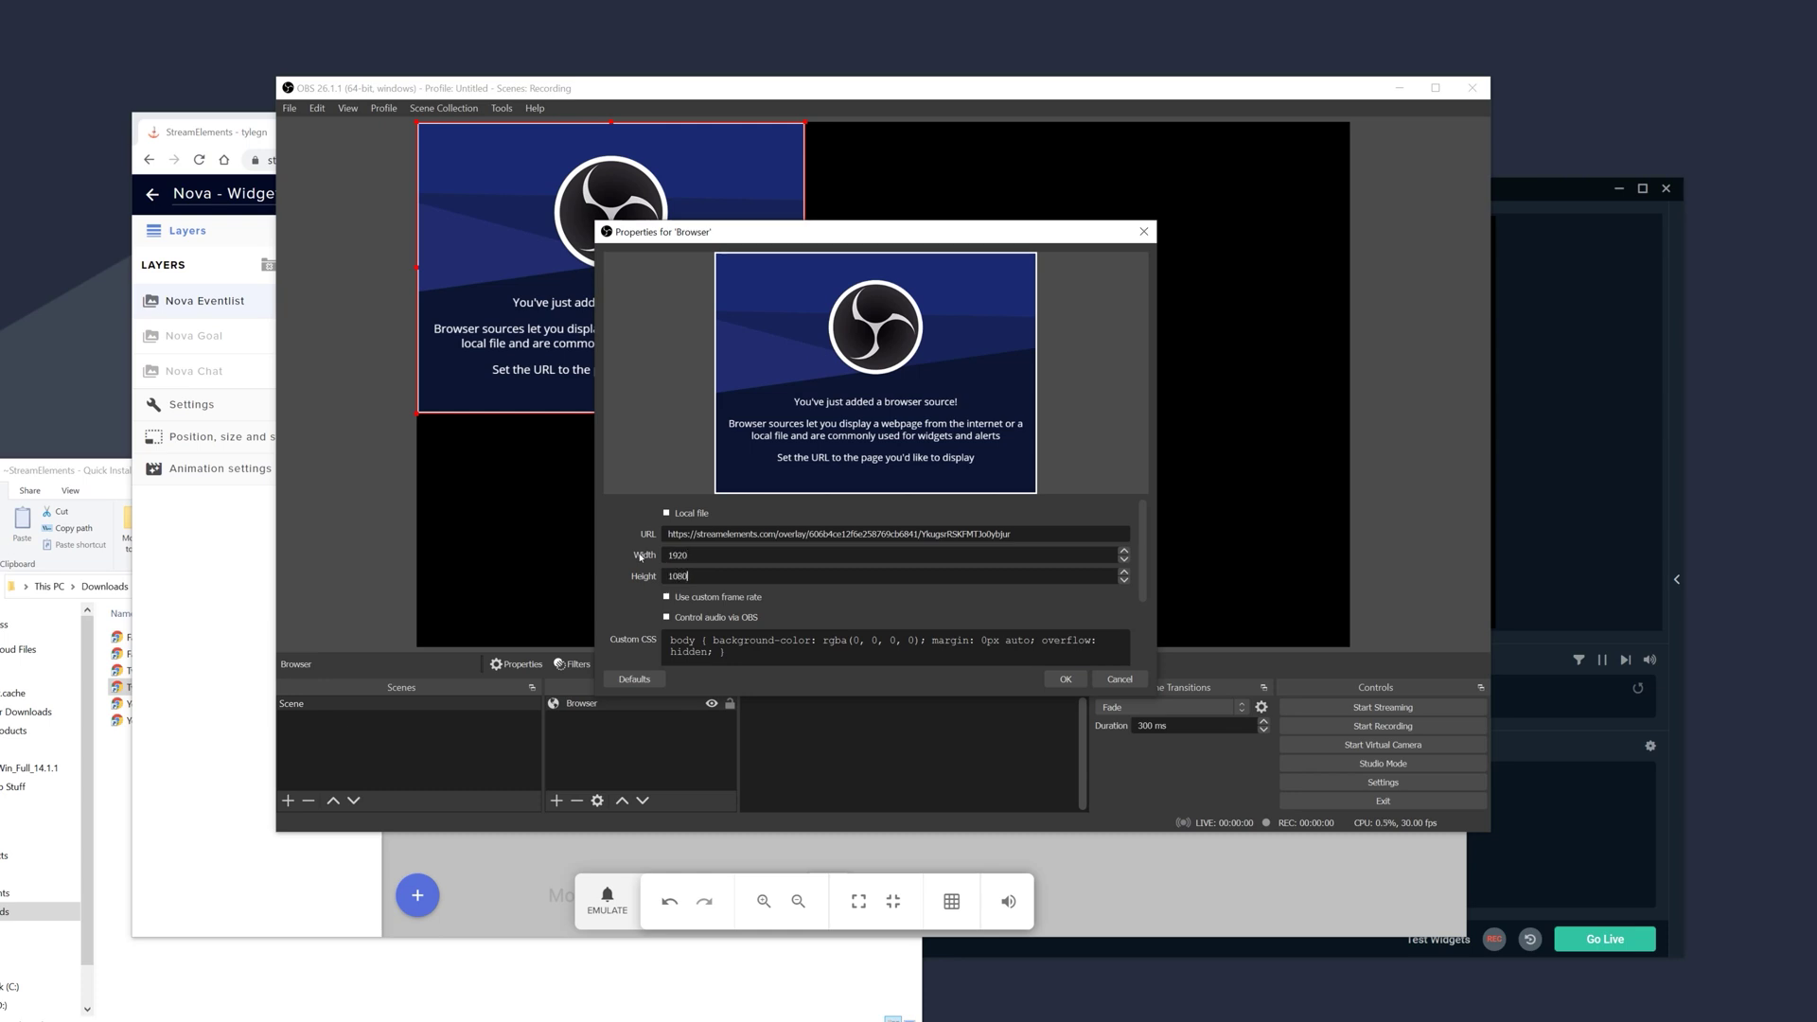
{"action": "left_click", "coordinate": [1066, 679]}
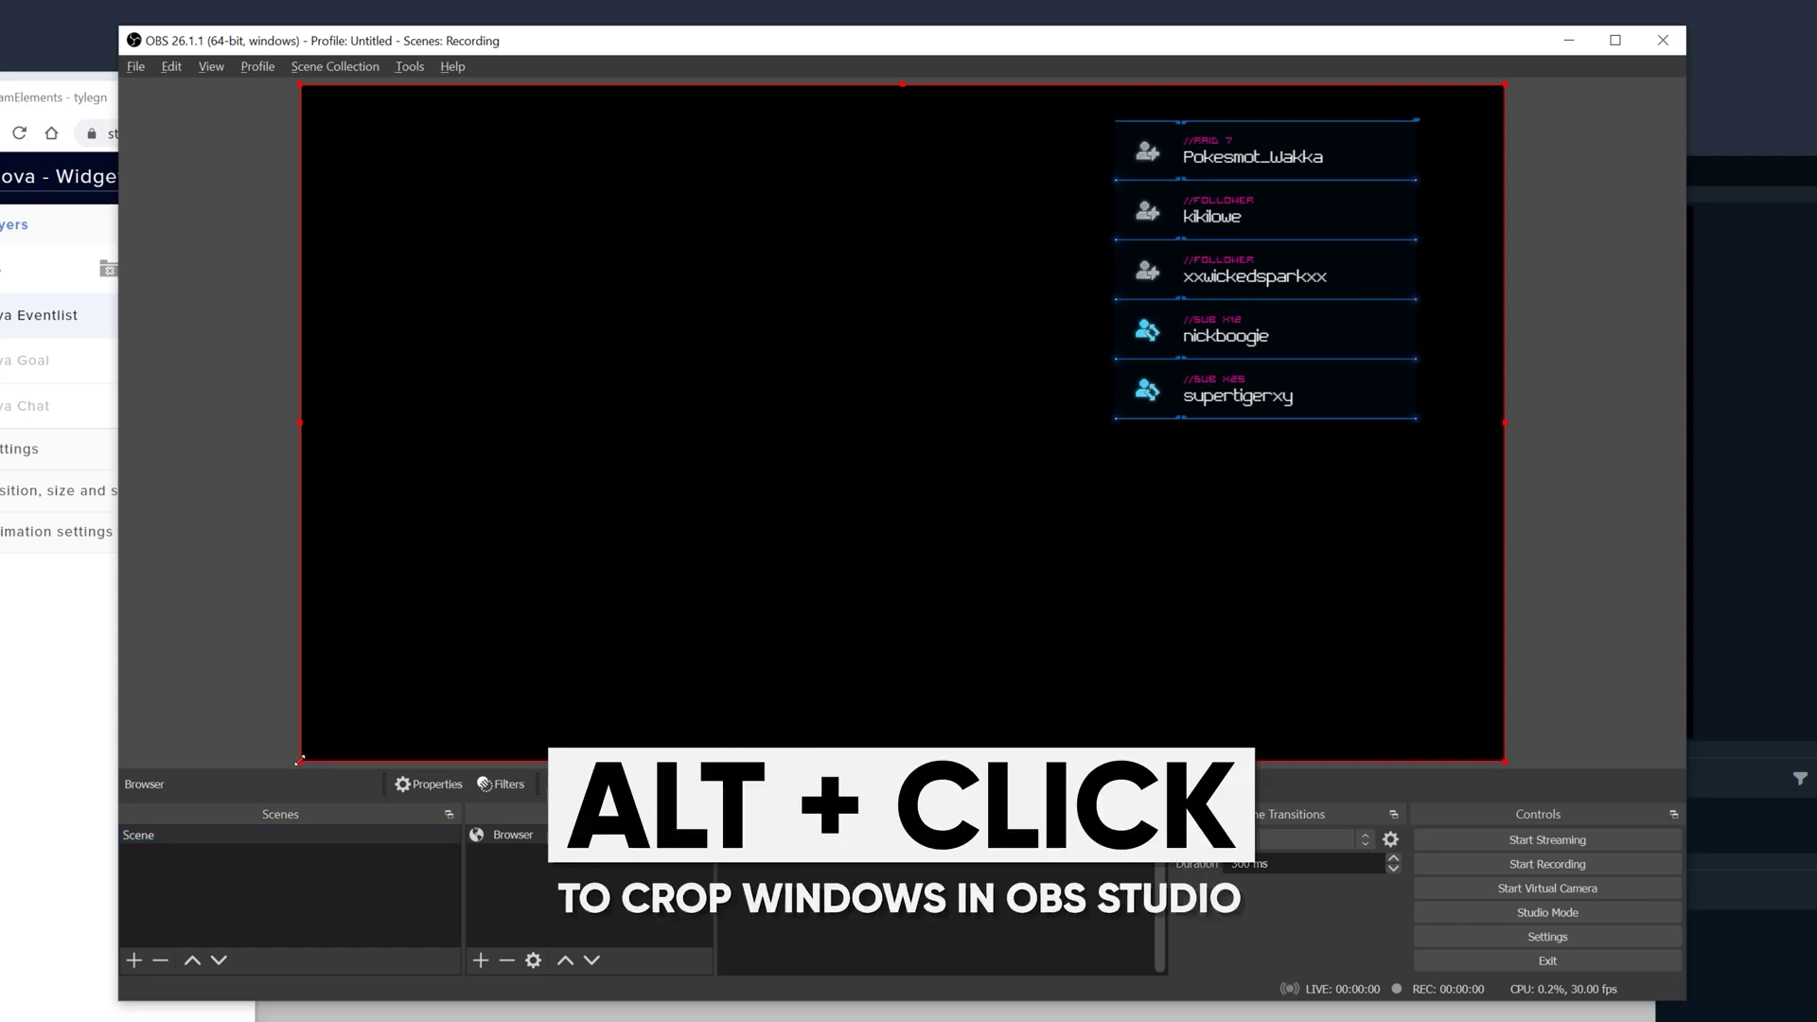
Crop the browser source to just the event list and move it toward the canvas centre
{"action": "left_click_drag", "start_coordinate": [301, 761], "coordinate": [1030, 606]}
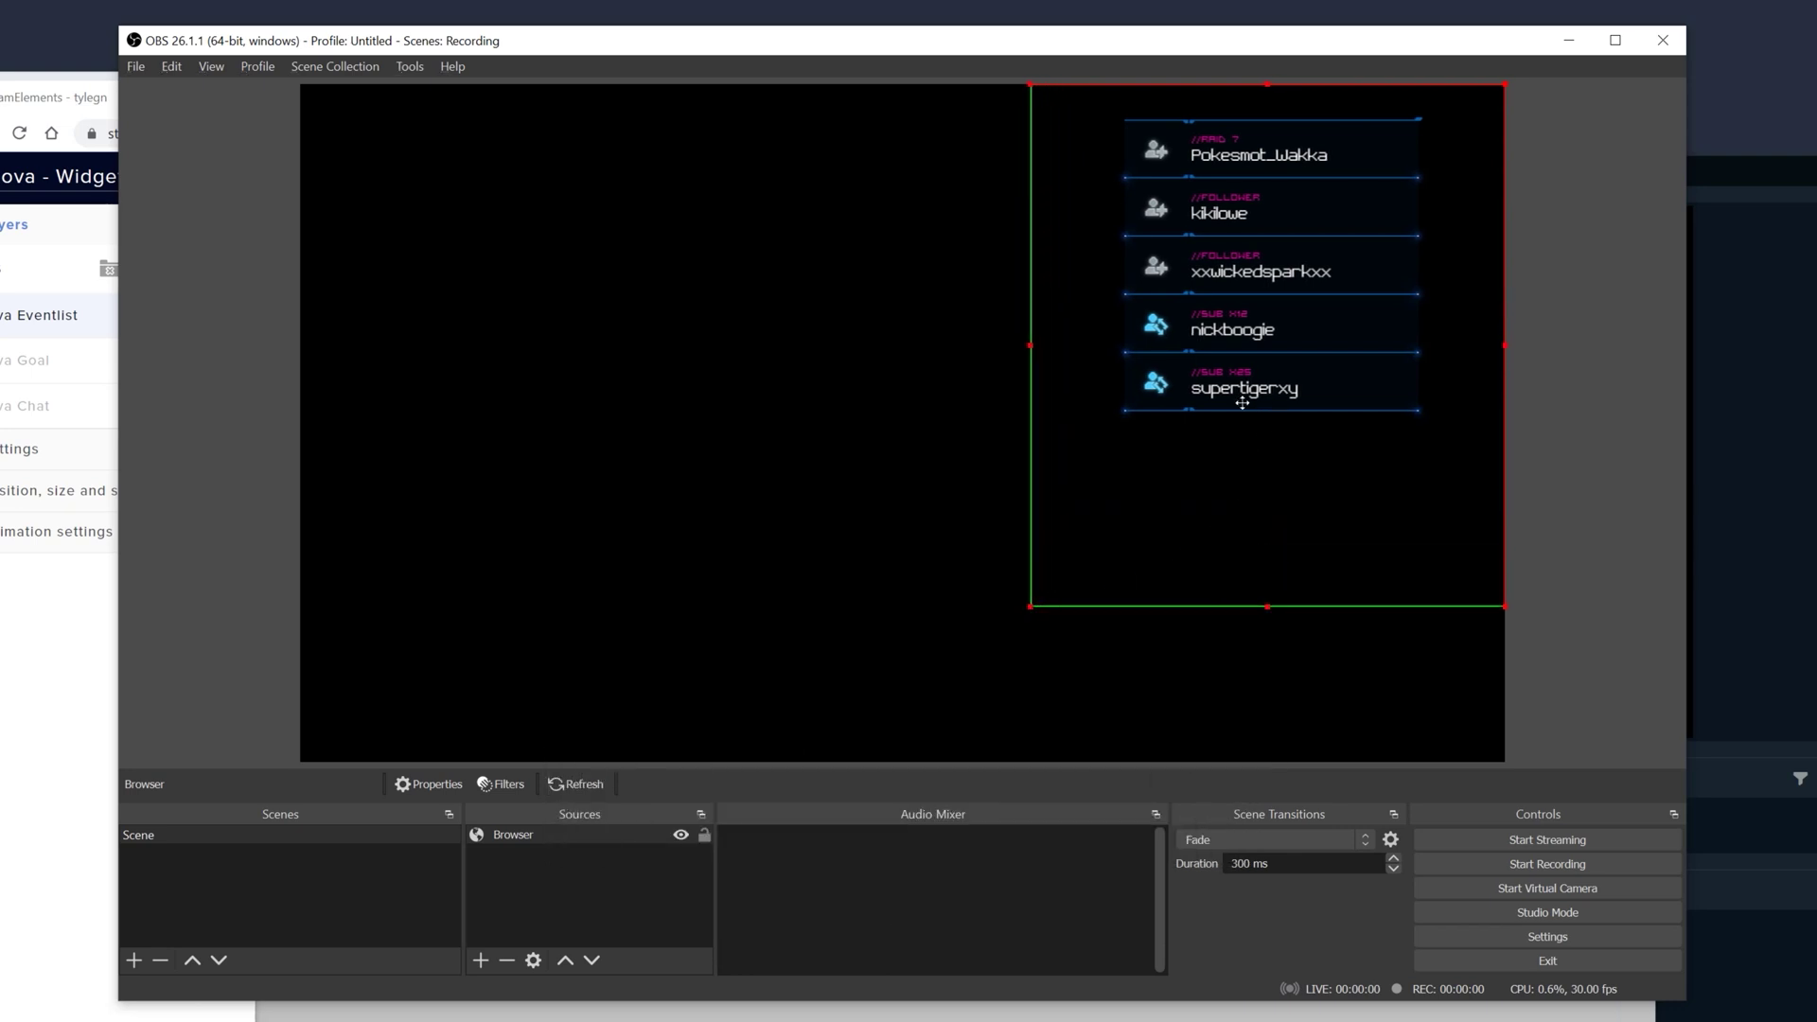
{"action": "left_click_drag", "start_coordinate": [1242, 403], "coordinate": [899, 451]}
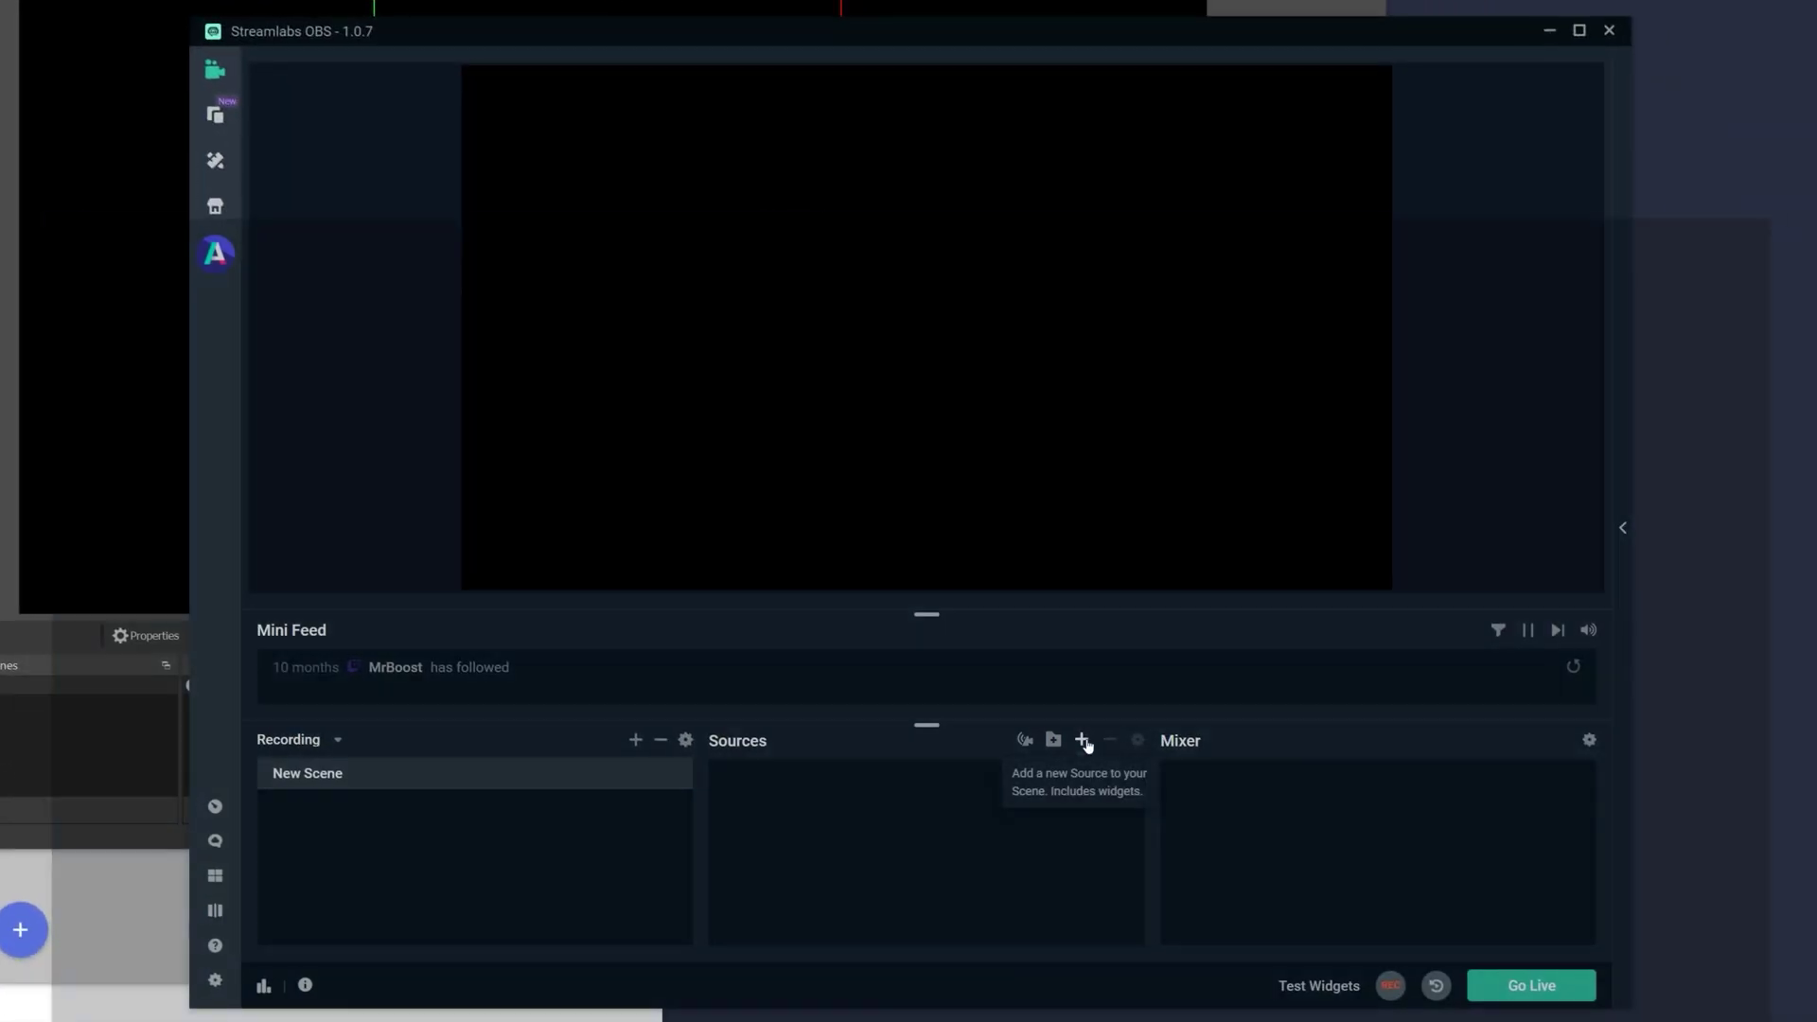
Add a Streamlabs Browser Source with the pasted overlay URL, width 1920 and height 1080
{"action": "left_click", "coordinate": [1082, 739]}
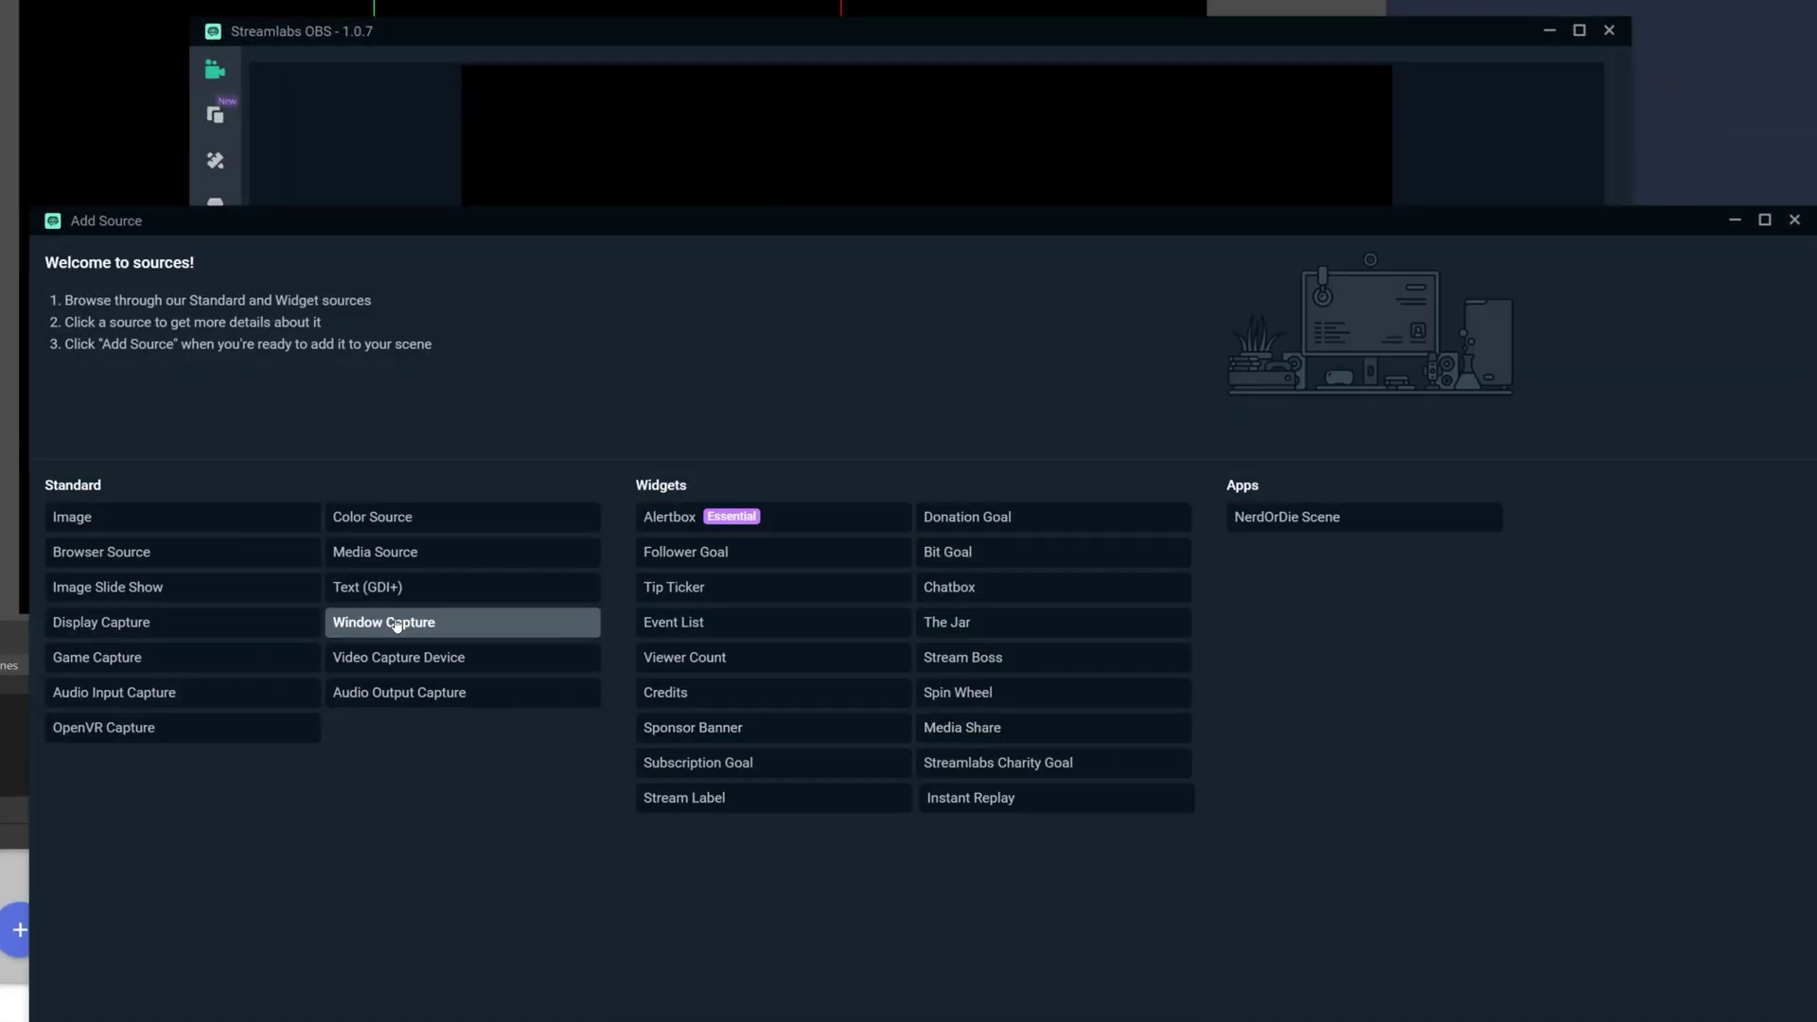
{"action": "double_click", "coordinate": [265, 559]}
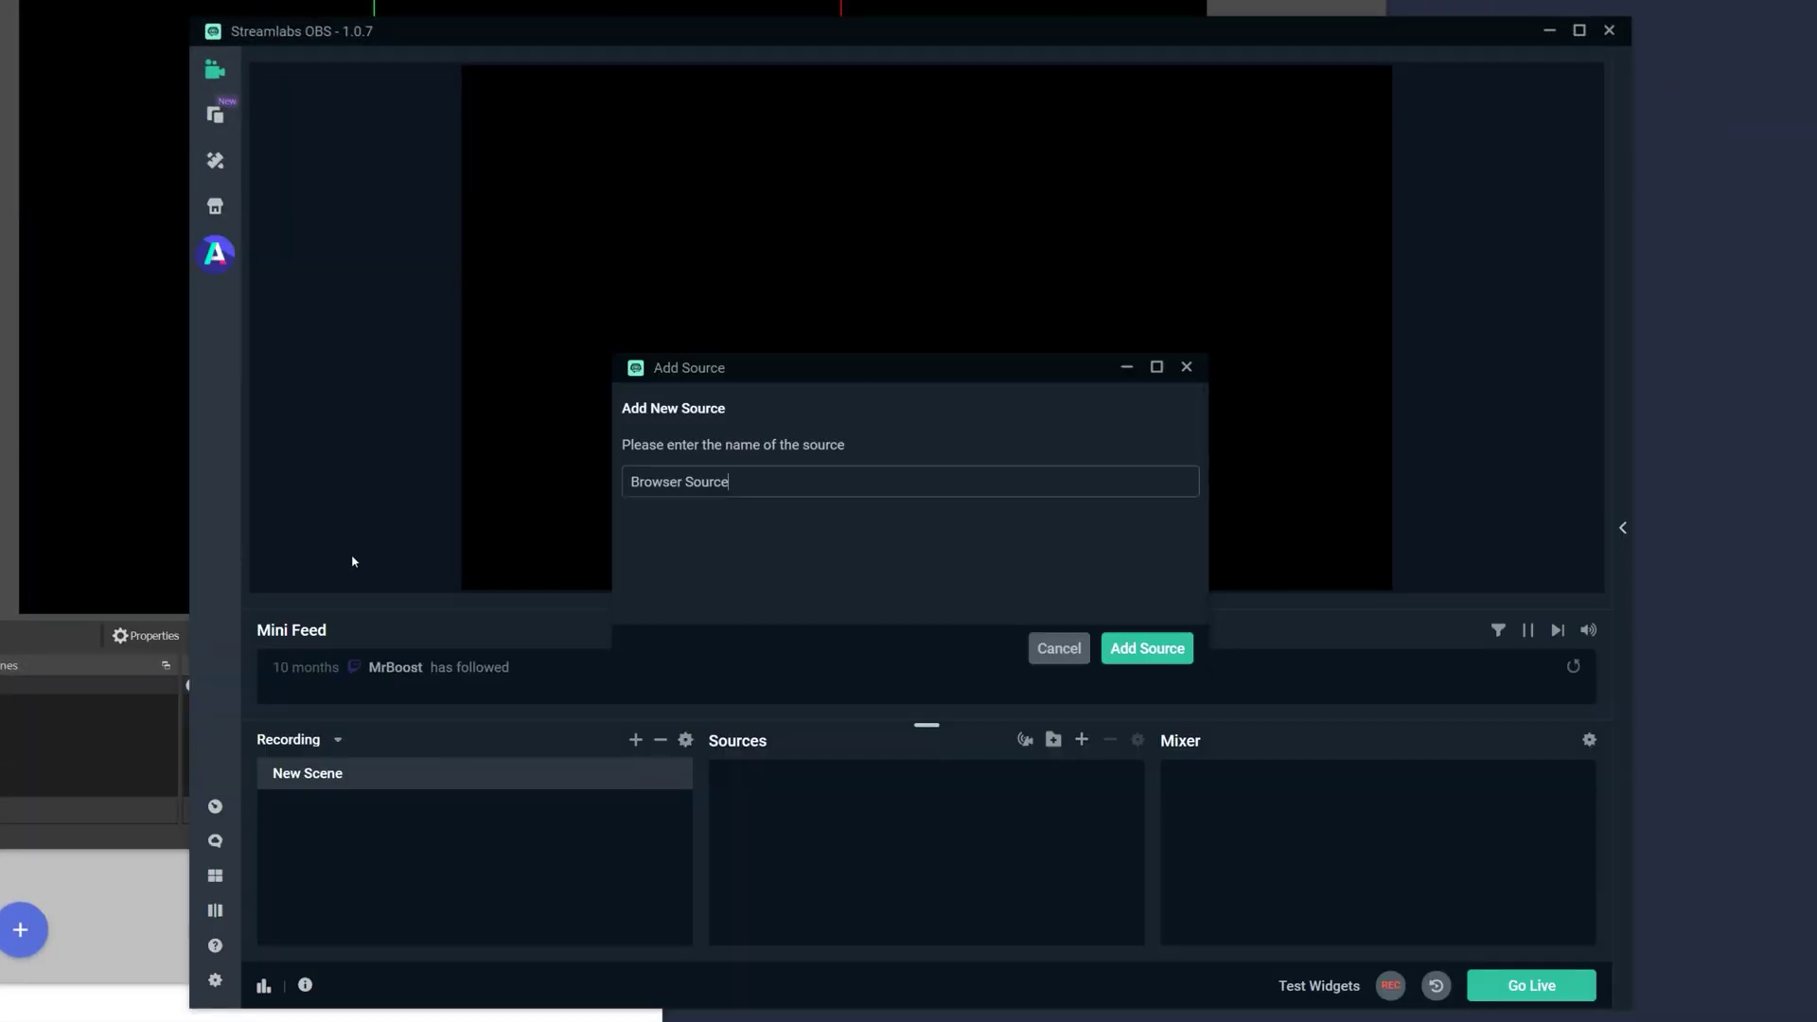
{"action": "left_click", "coordinate": [1145, 648]}
{"action": "key", "text": "ctrl+v"}
{"action": "left_click_drag", "start_coordinate": [833, 443], "coordinate": [793, 444]}
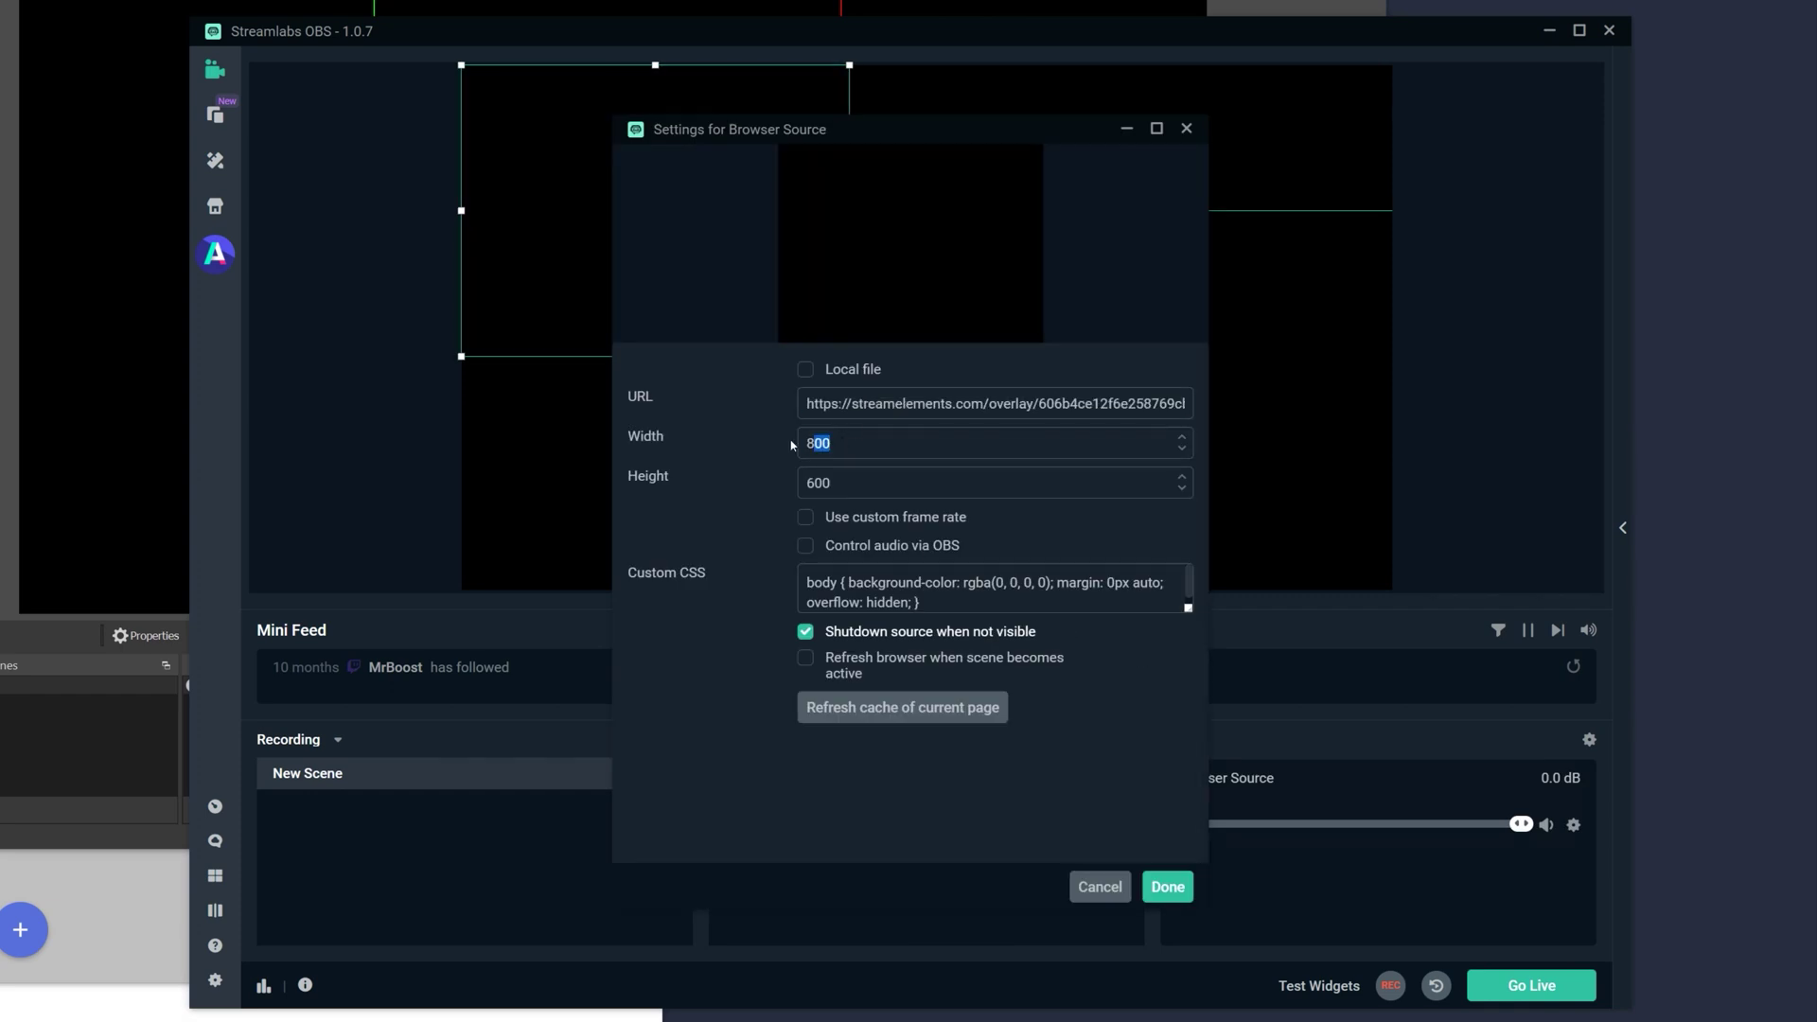
{"action": "type", "text": "1920"}
{"action": "key", "text": "Tab"}
{"action": "type", "text": "1080"}
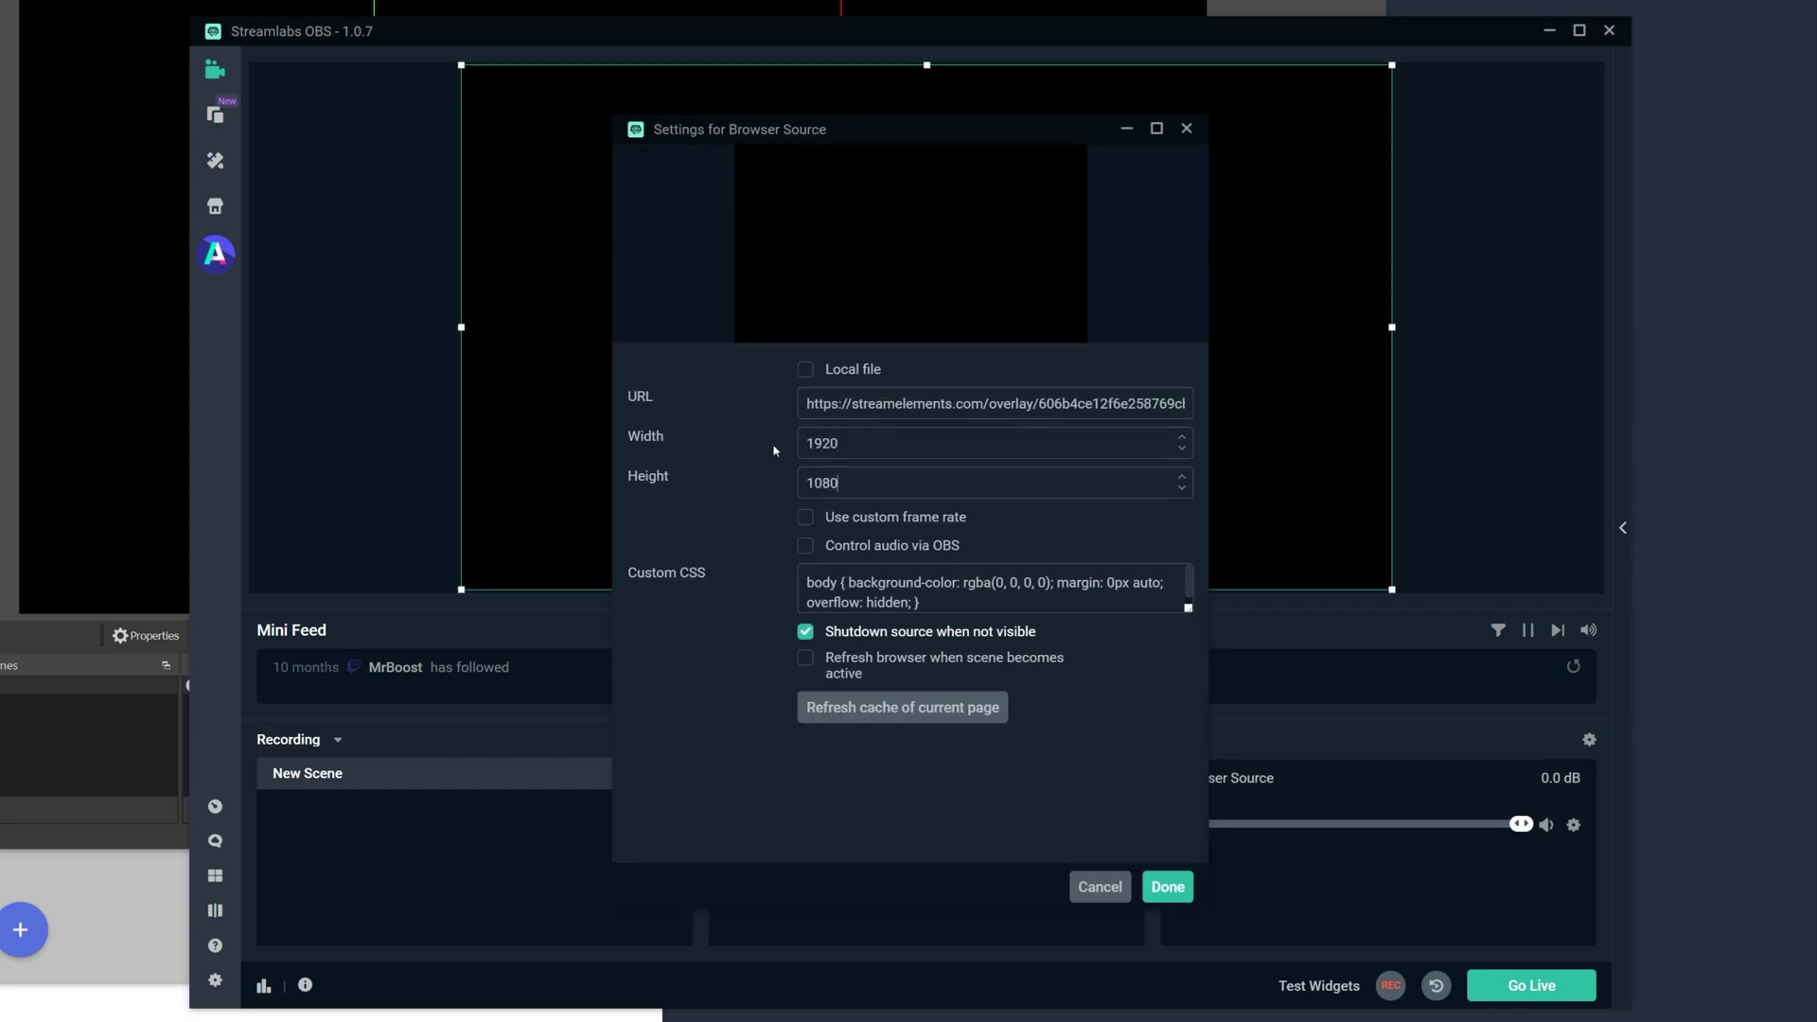
{"action": "left_click", "coordinate": [1166, 886]}
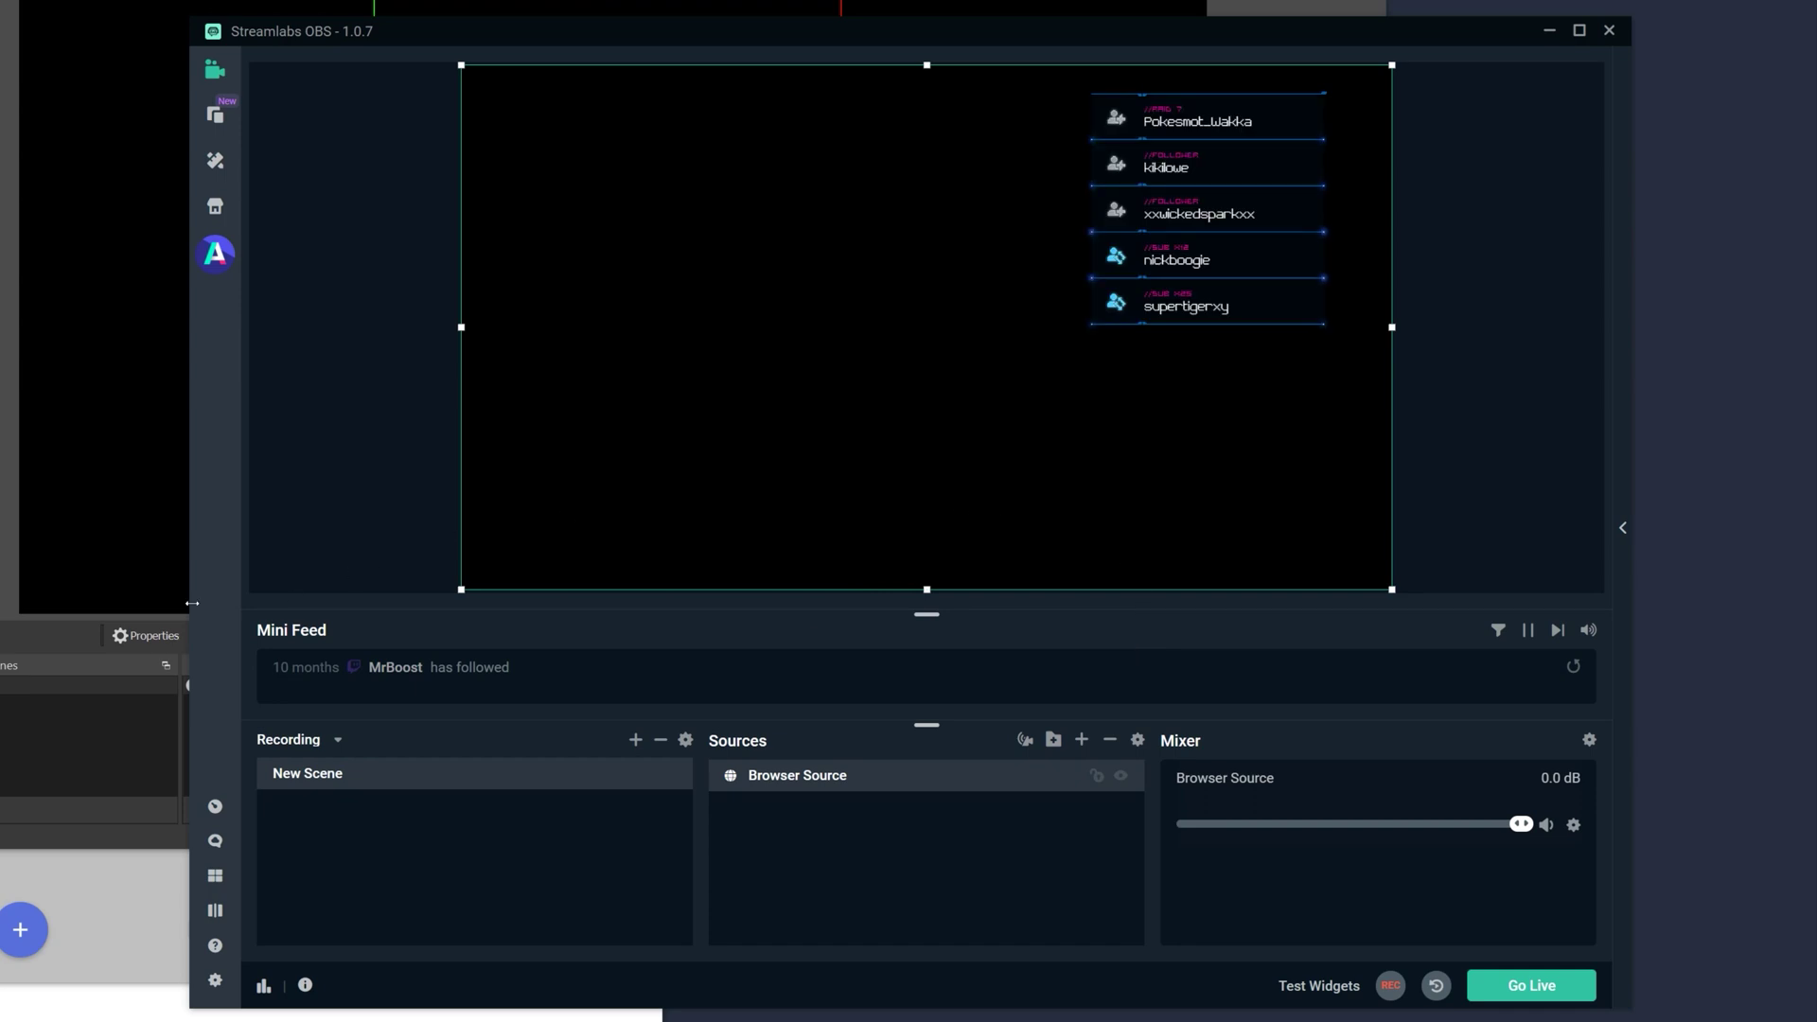
Emulate test follower, cheer, tip and item redemption events into the Nova event list
{"action": "key", "text": "alt+Tab"}
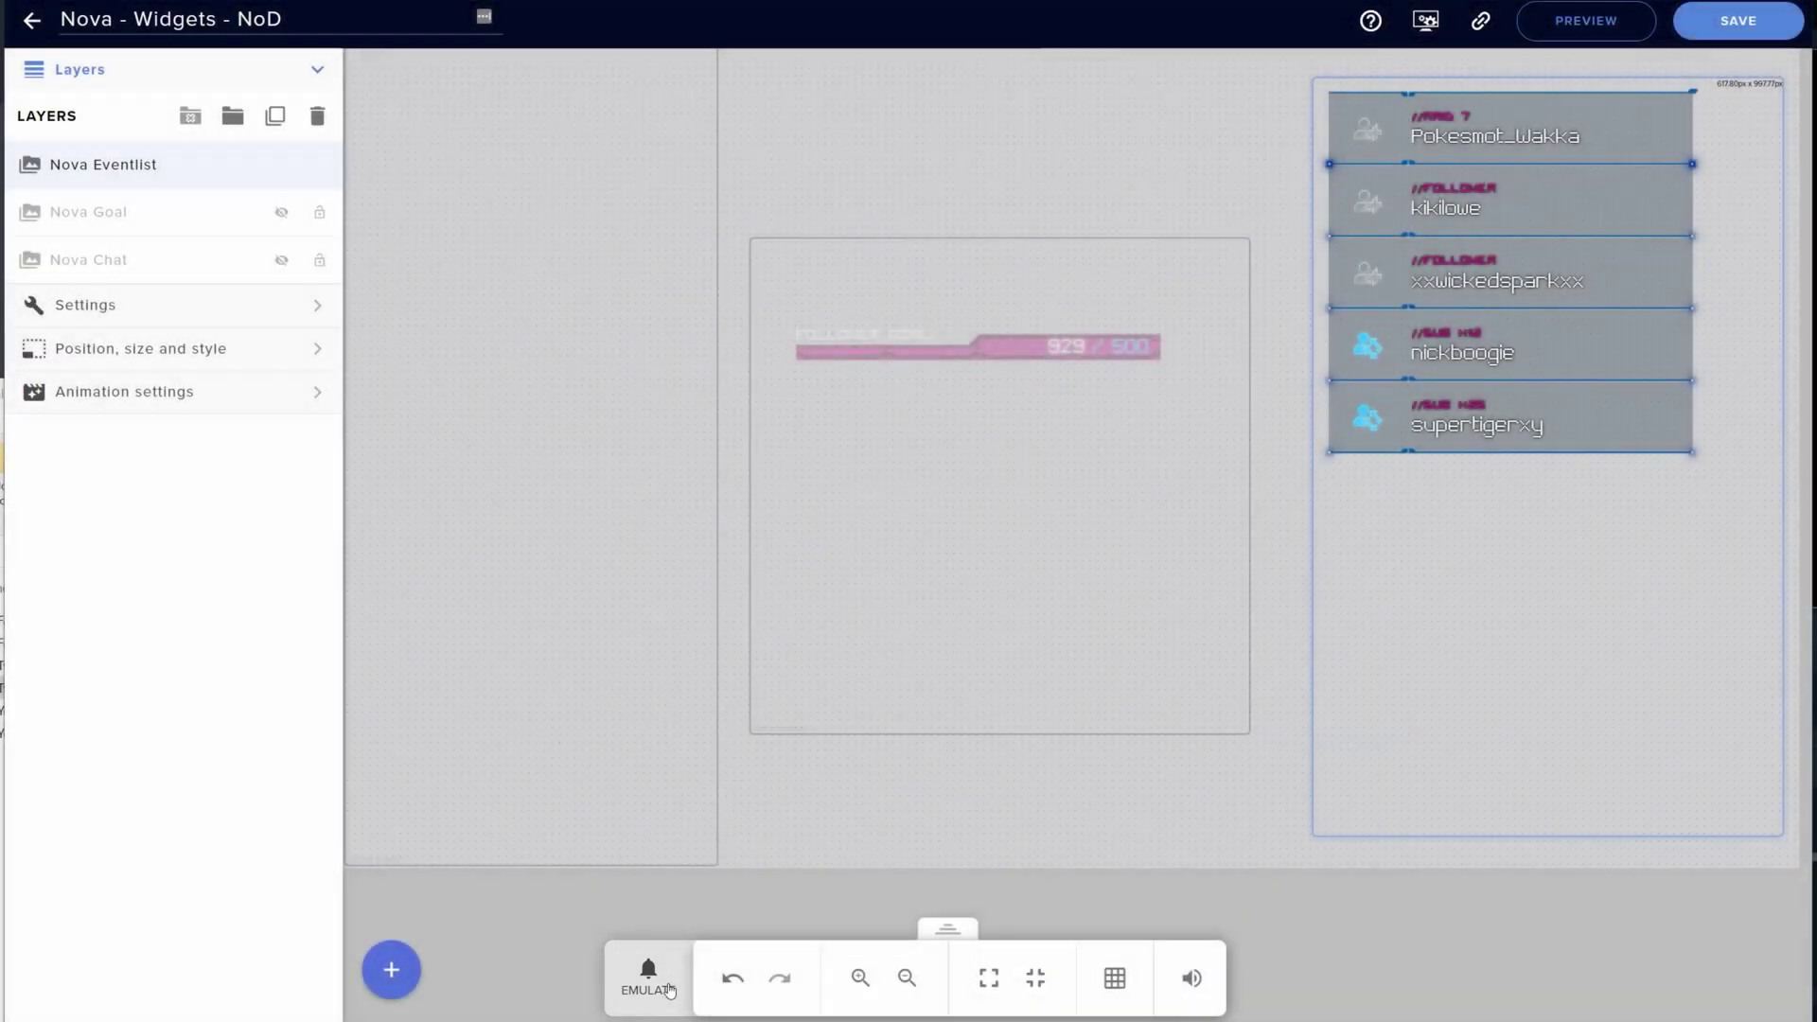
{"action": "left_click", "coordinate": [669, 990]}
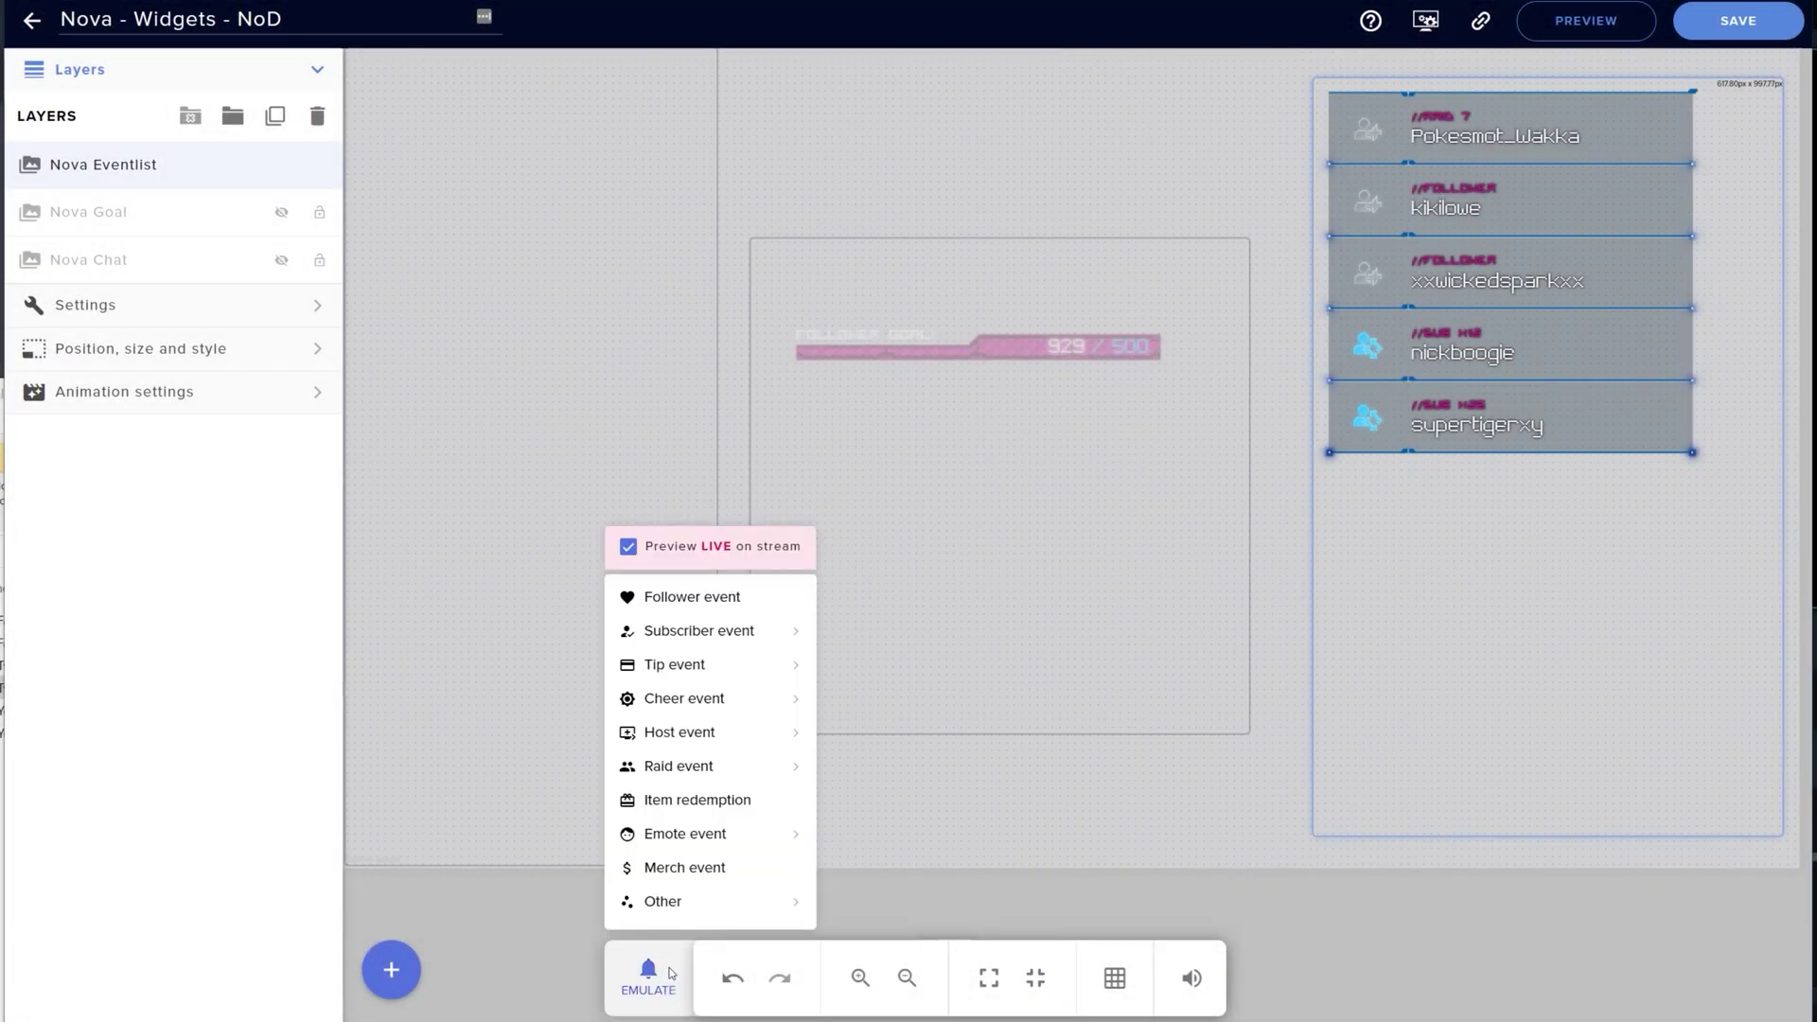
{"action": "left_click", "coordinate": [692, 598]}
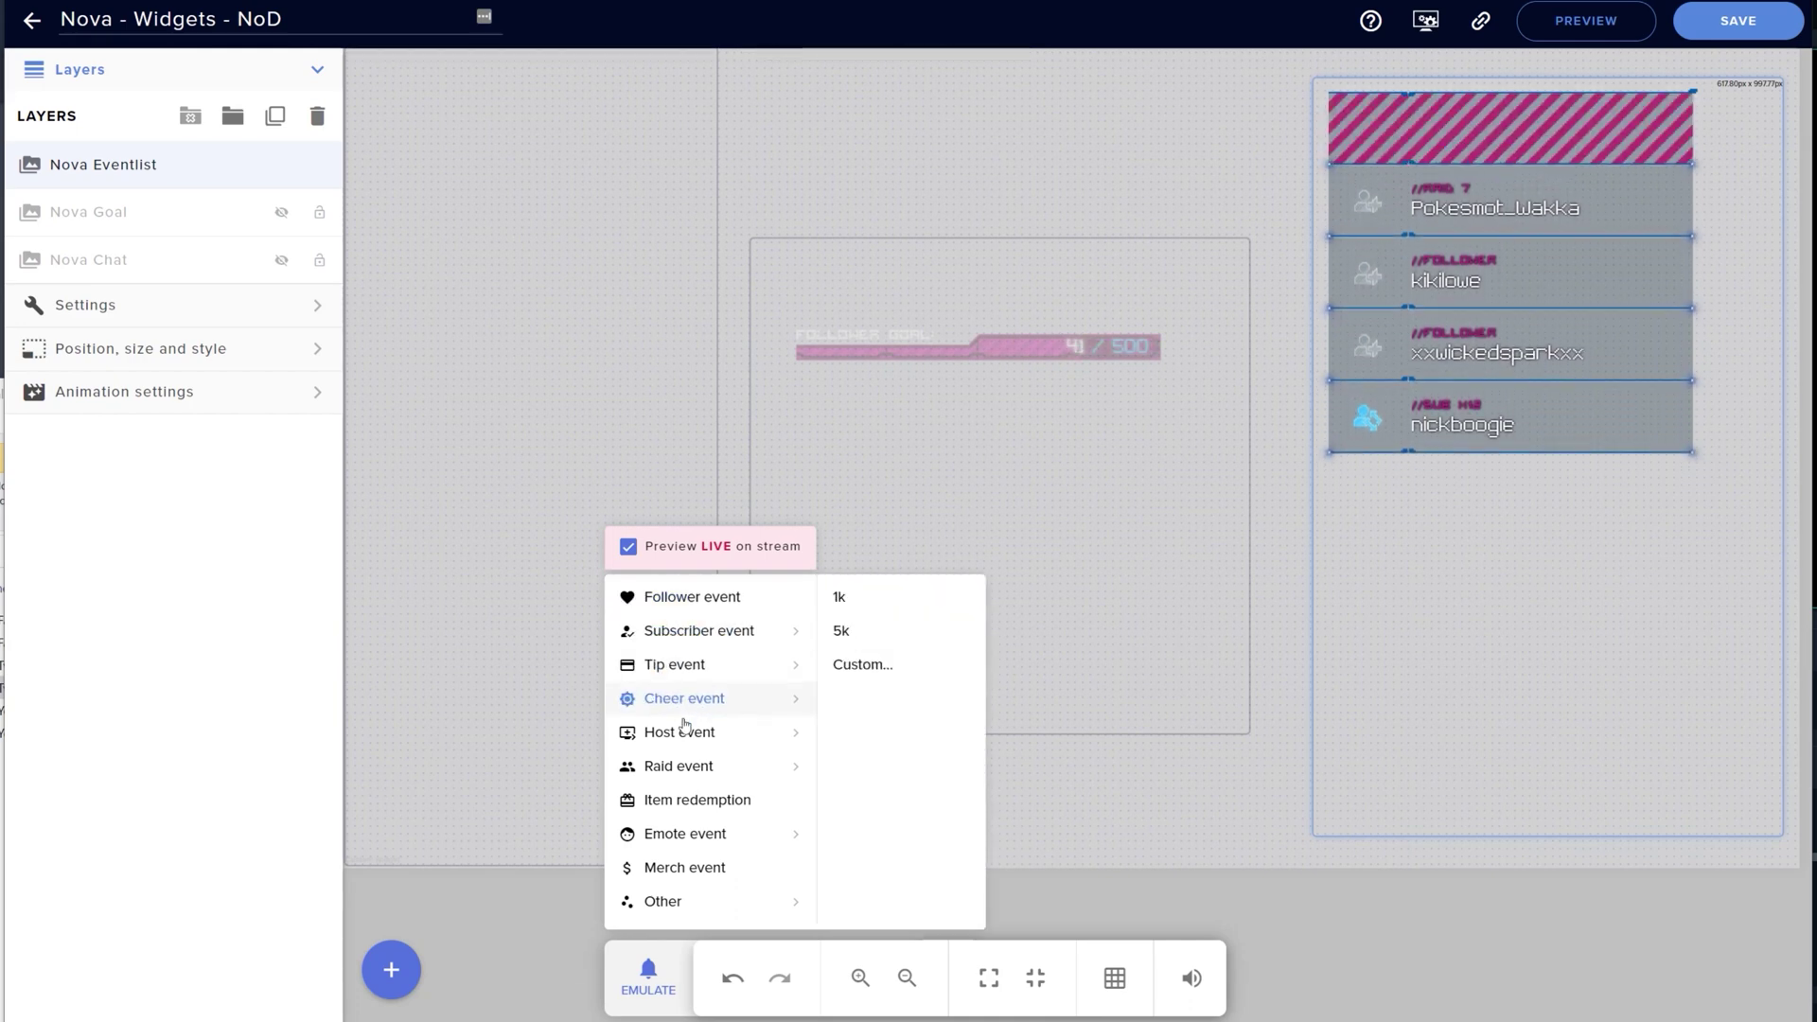
{"action": "mouse_move", "coordinate": [680, 771]}
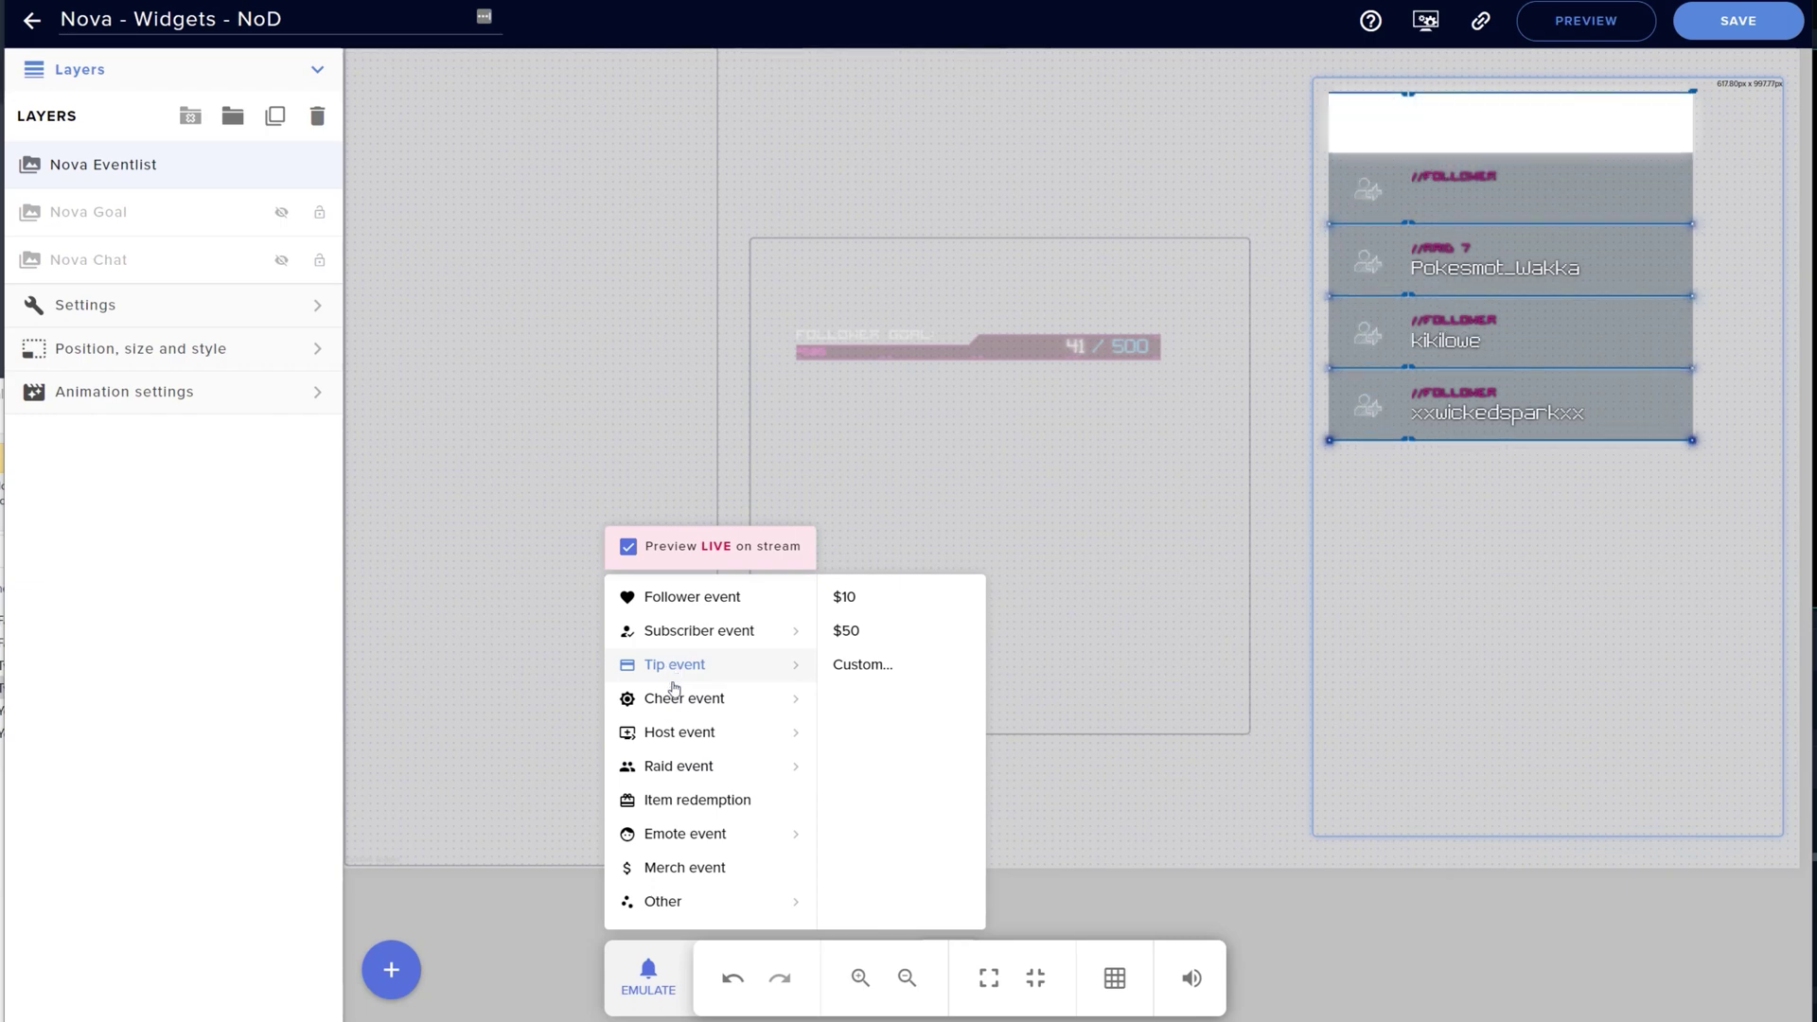
{"action": "mouse_move", "coordinate": [672, 705]}
{"action": "left_click", "coordinate": [668, 801]}
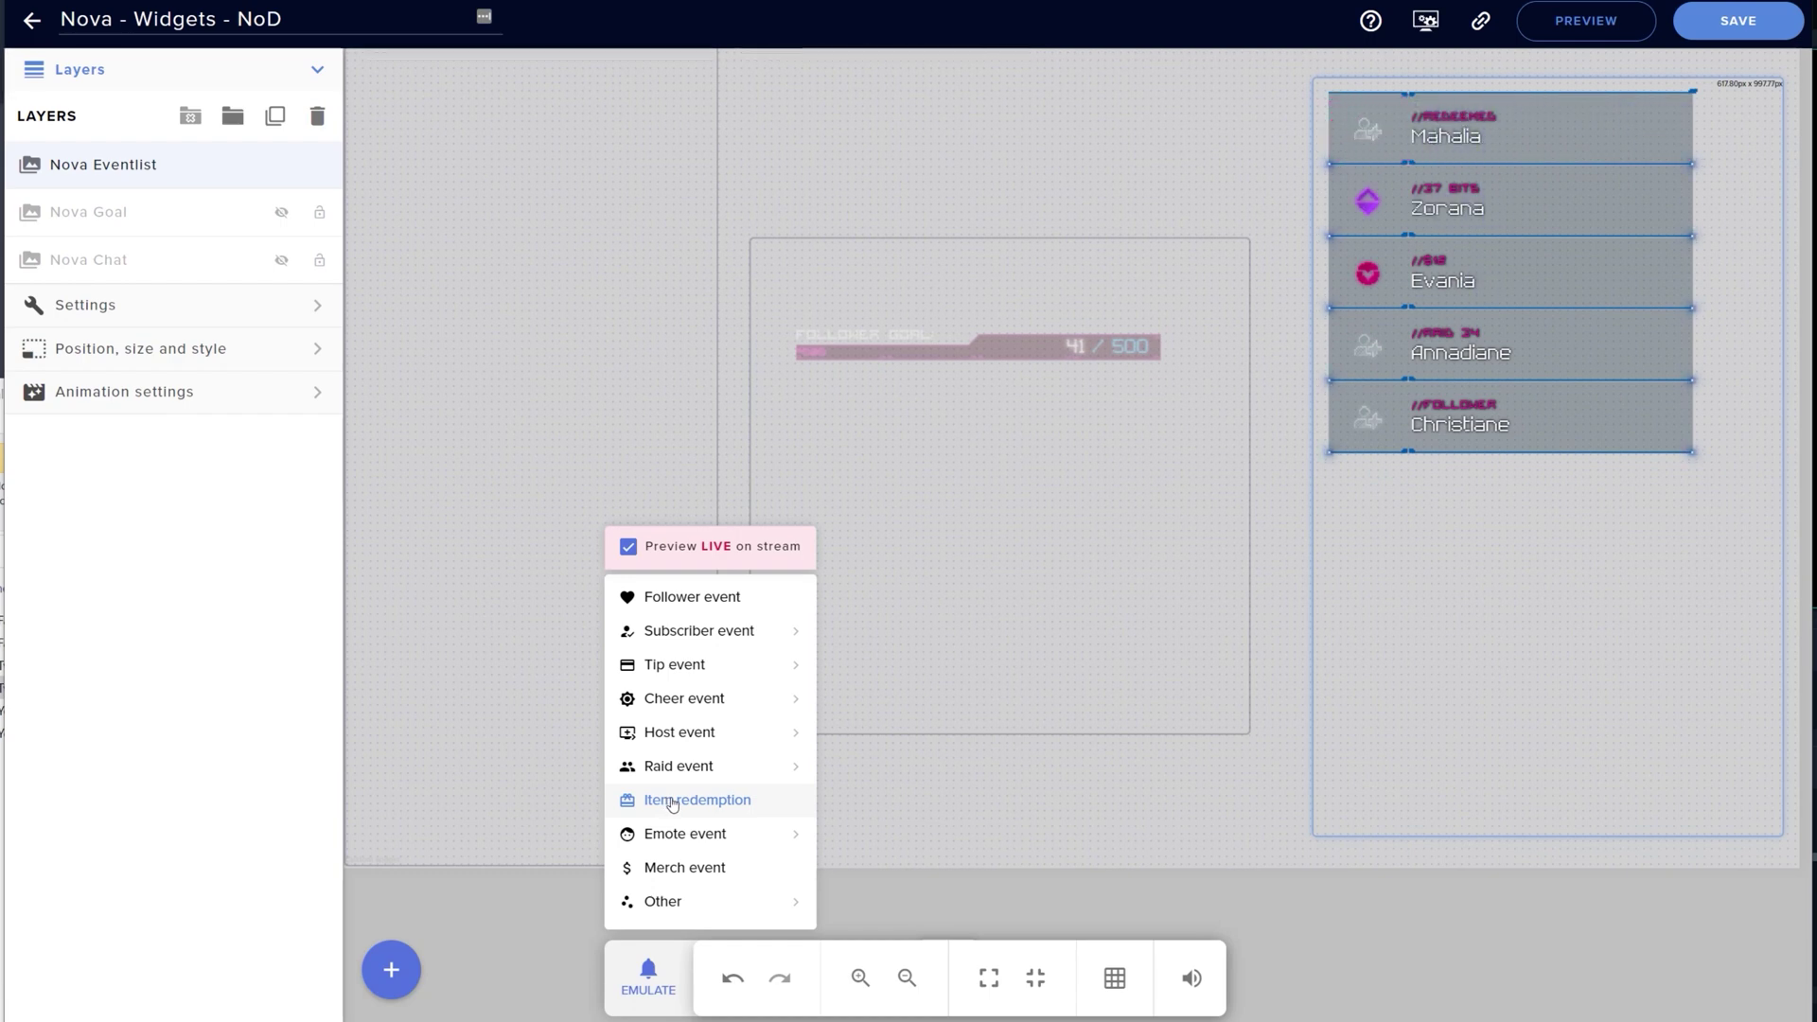
Set the widget's 'Limit displayed events to' value to 3 with a Horizontal layout type
{"action": "key", "text": "Escape"}
{"action": "left_click", "coordinate": [177, 305]}
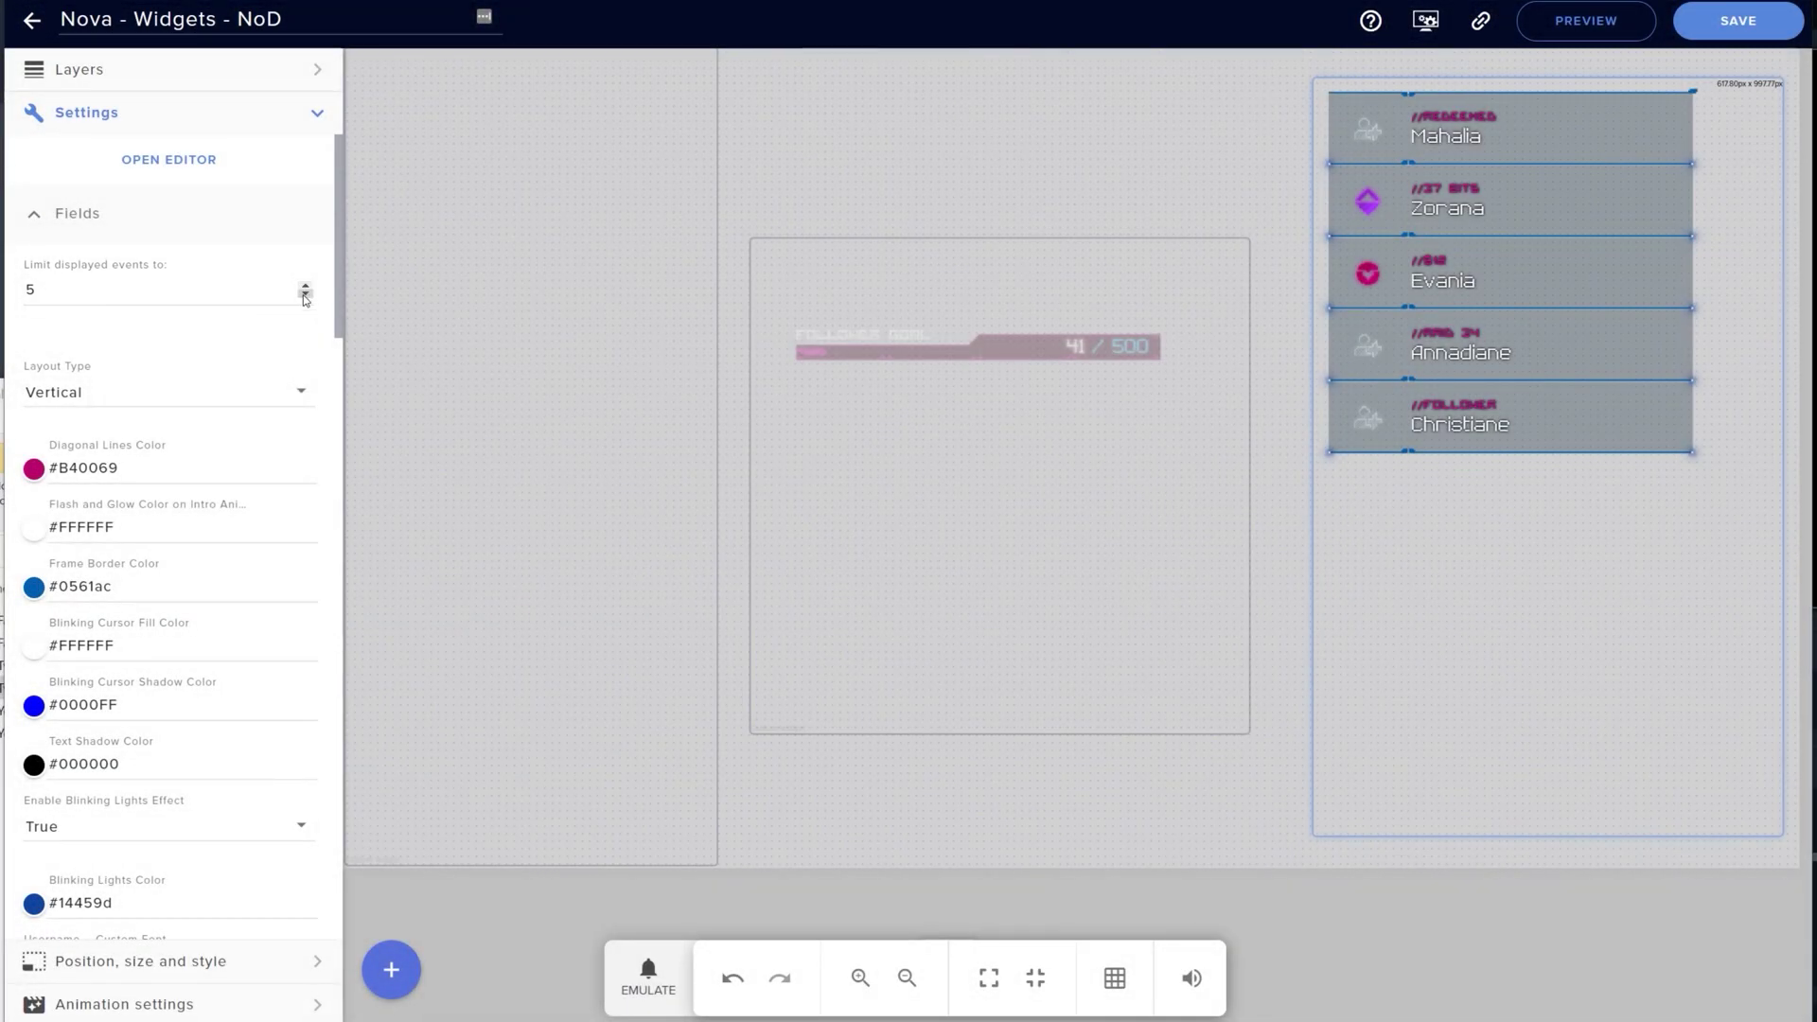
{"action": "left_click", "coordinate": [304, 296]}
{"action": "left_click", "coordinate": [304, 296]}
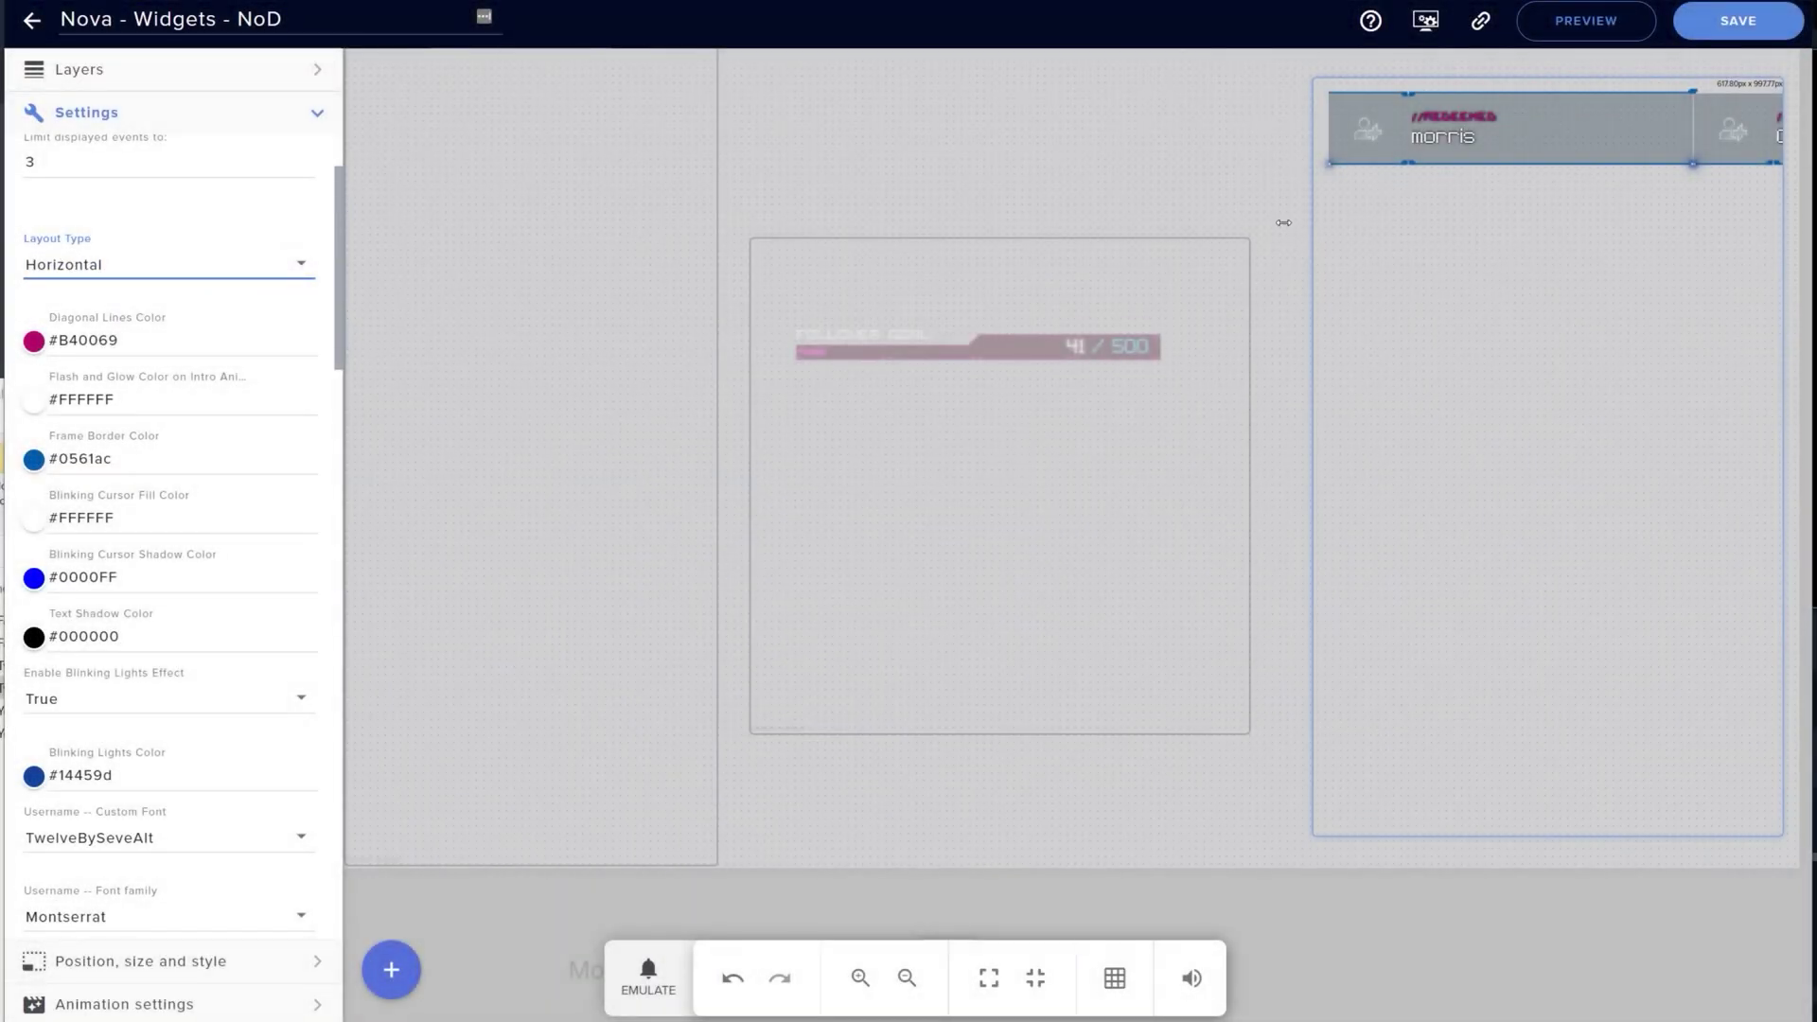
Resize the event list widget, setting its Width to 1920 px
{"action": "left_click_drag", "start_coordinate": [1314, 225], "coordinate": [643, 233]}
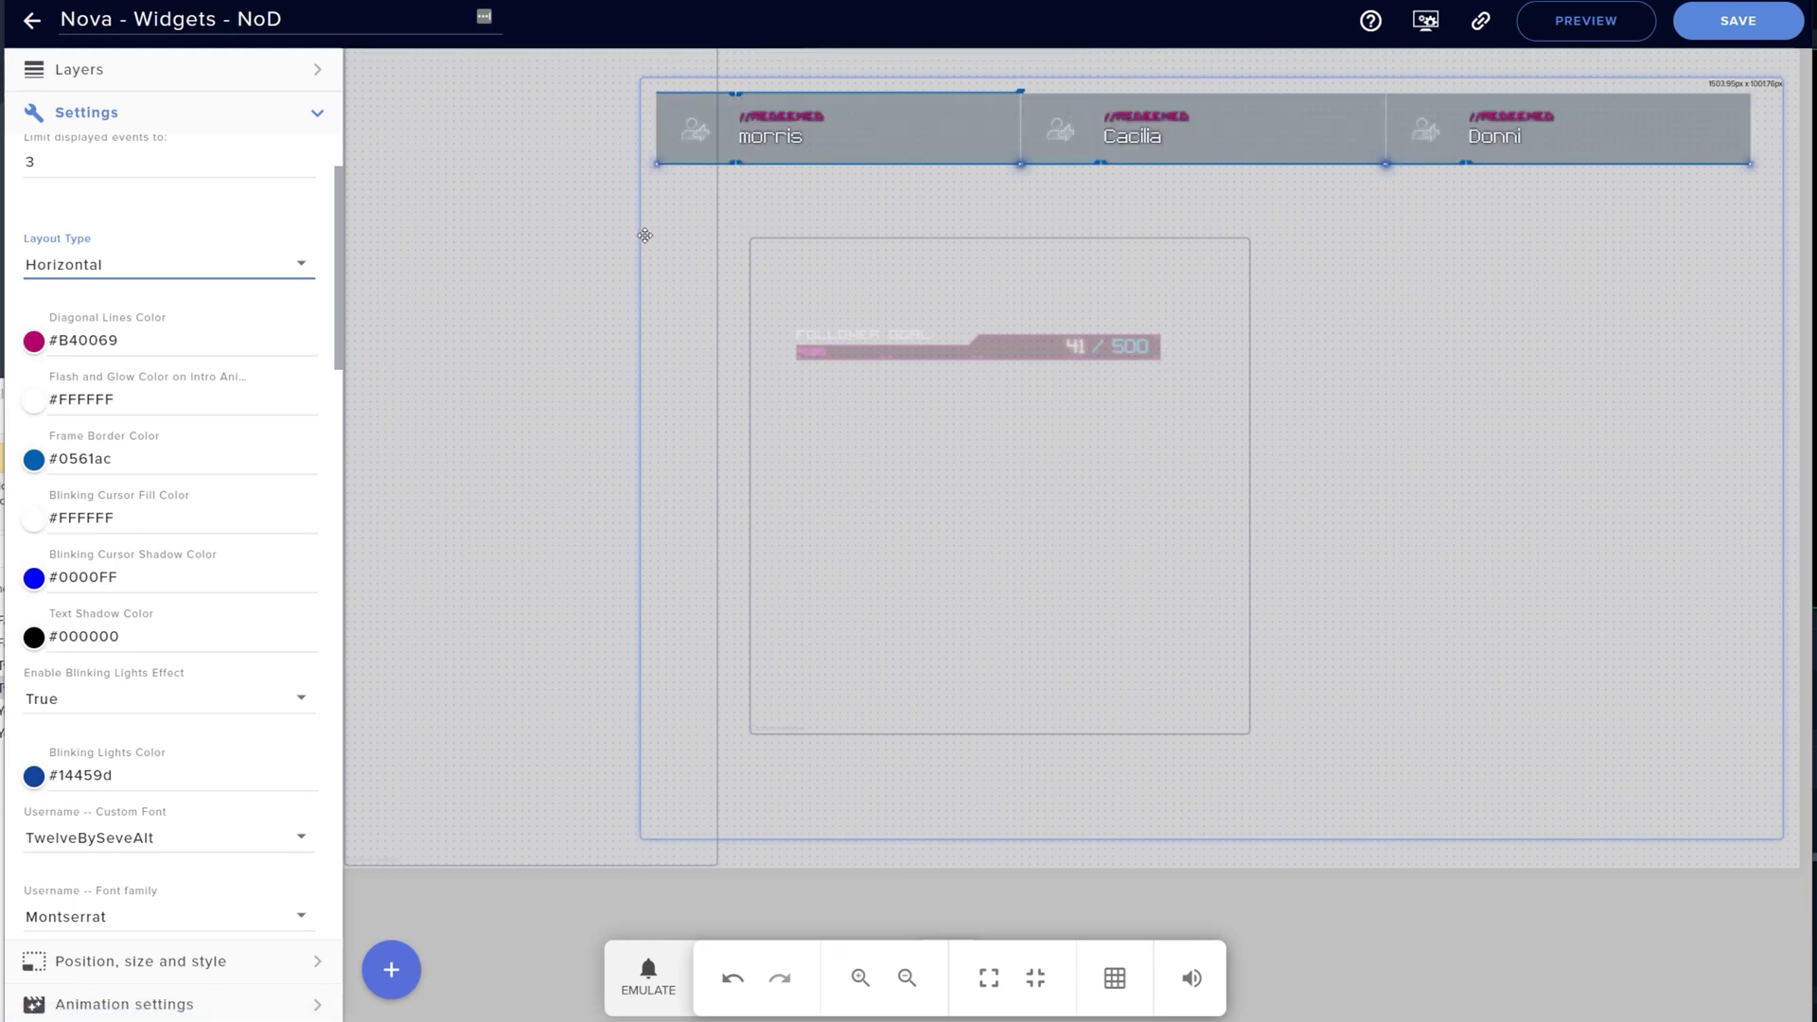
{"action": "left_click_drag", "start_coordinate": [641, 233], "coordinate": [1334, 239]}
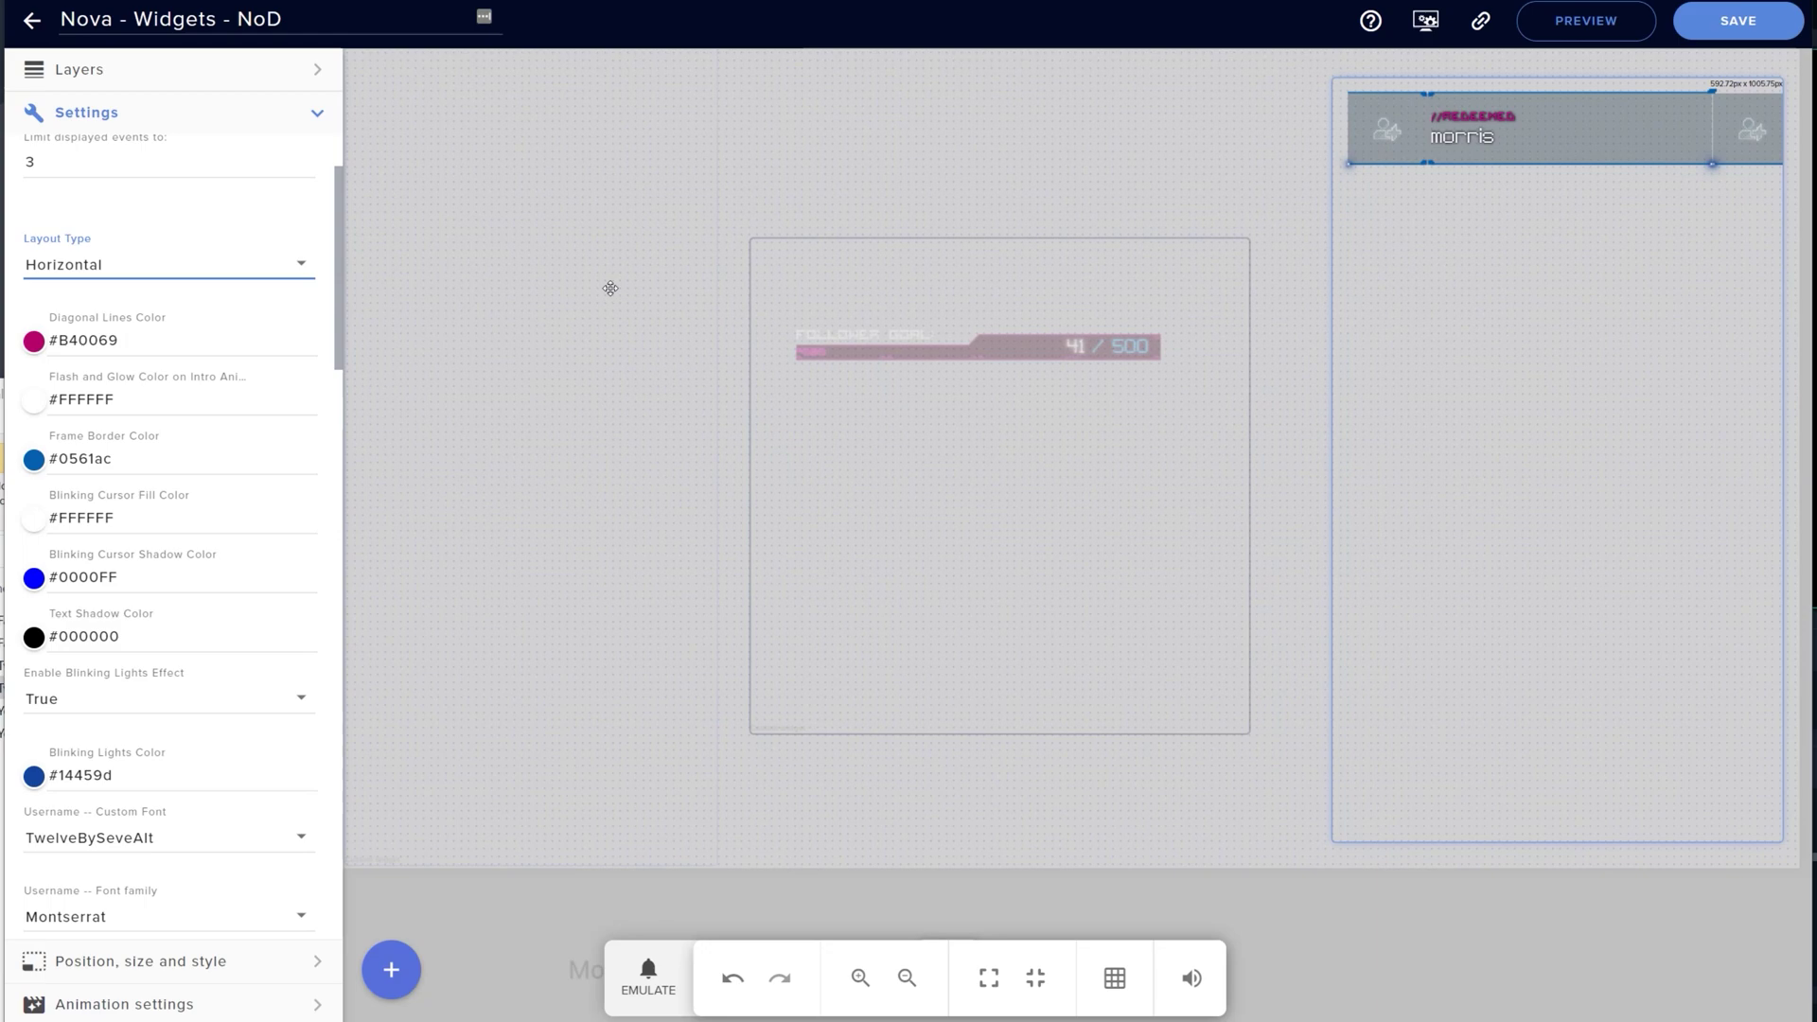
{"action": "left_click", "coordinate": [298, 961]}
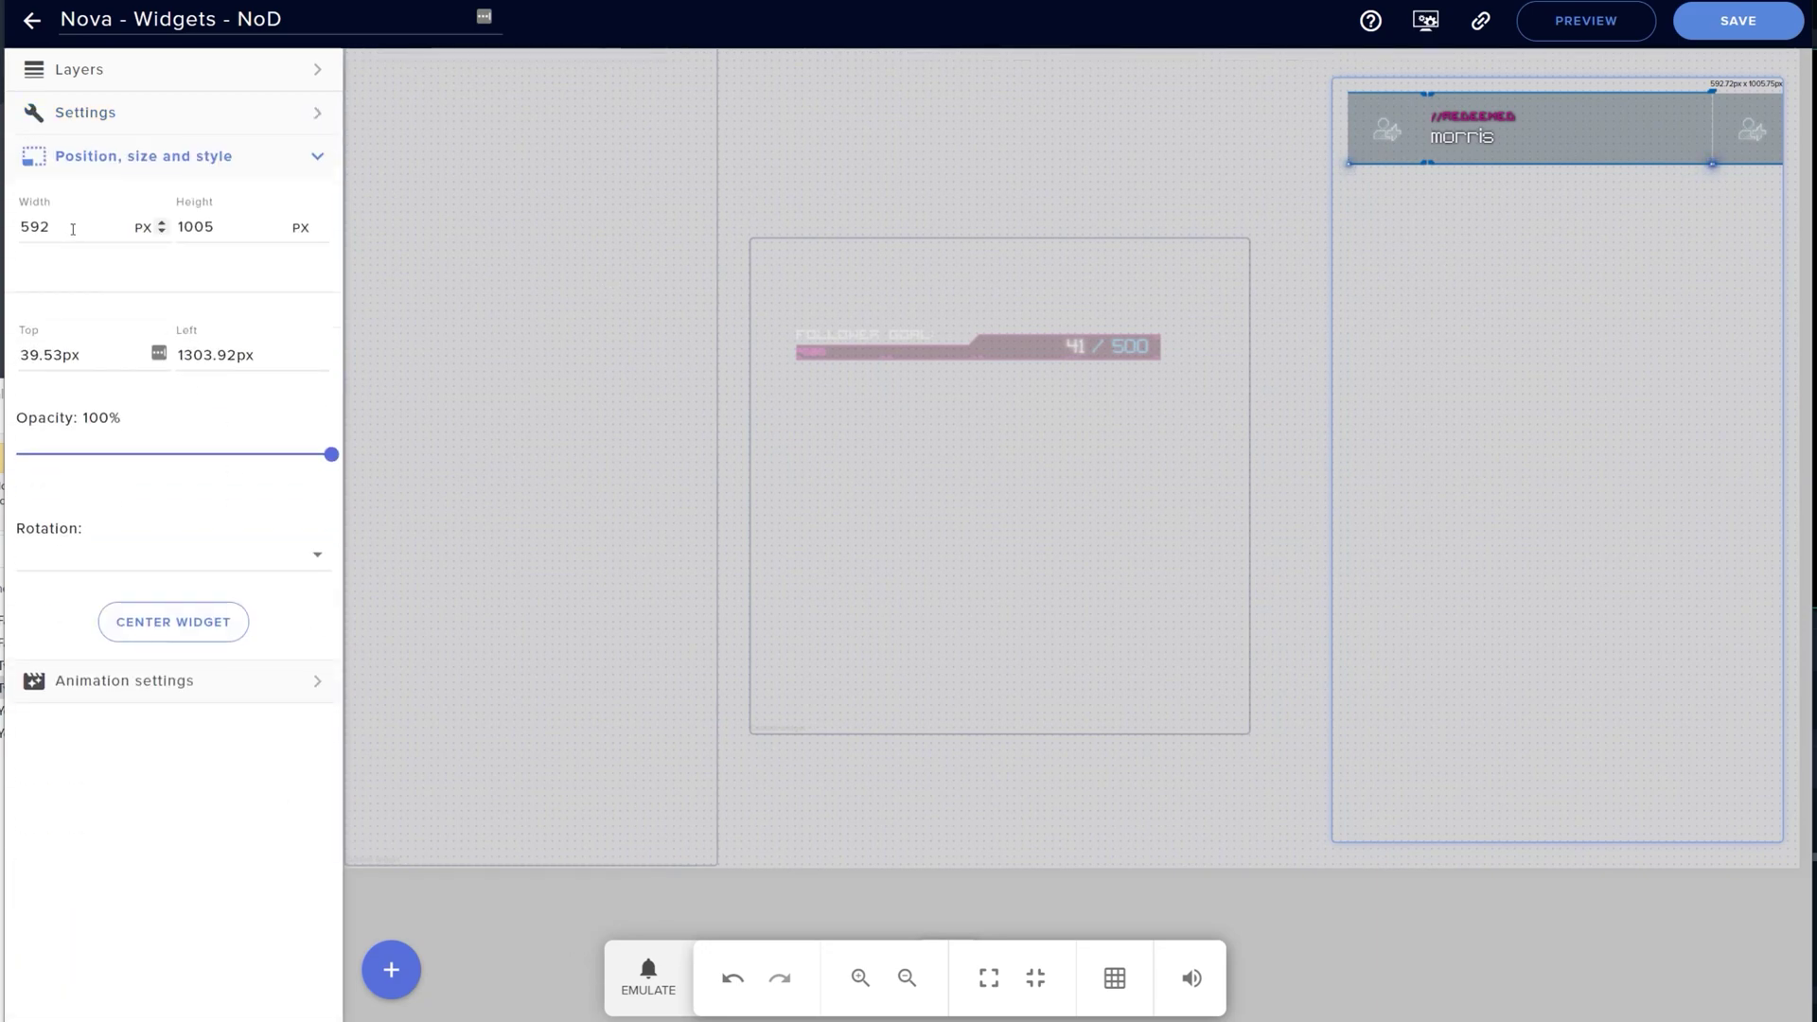
{"action": "type", "text": "1920"}
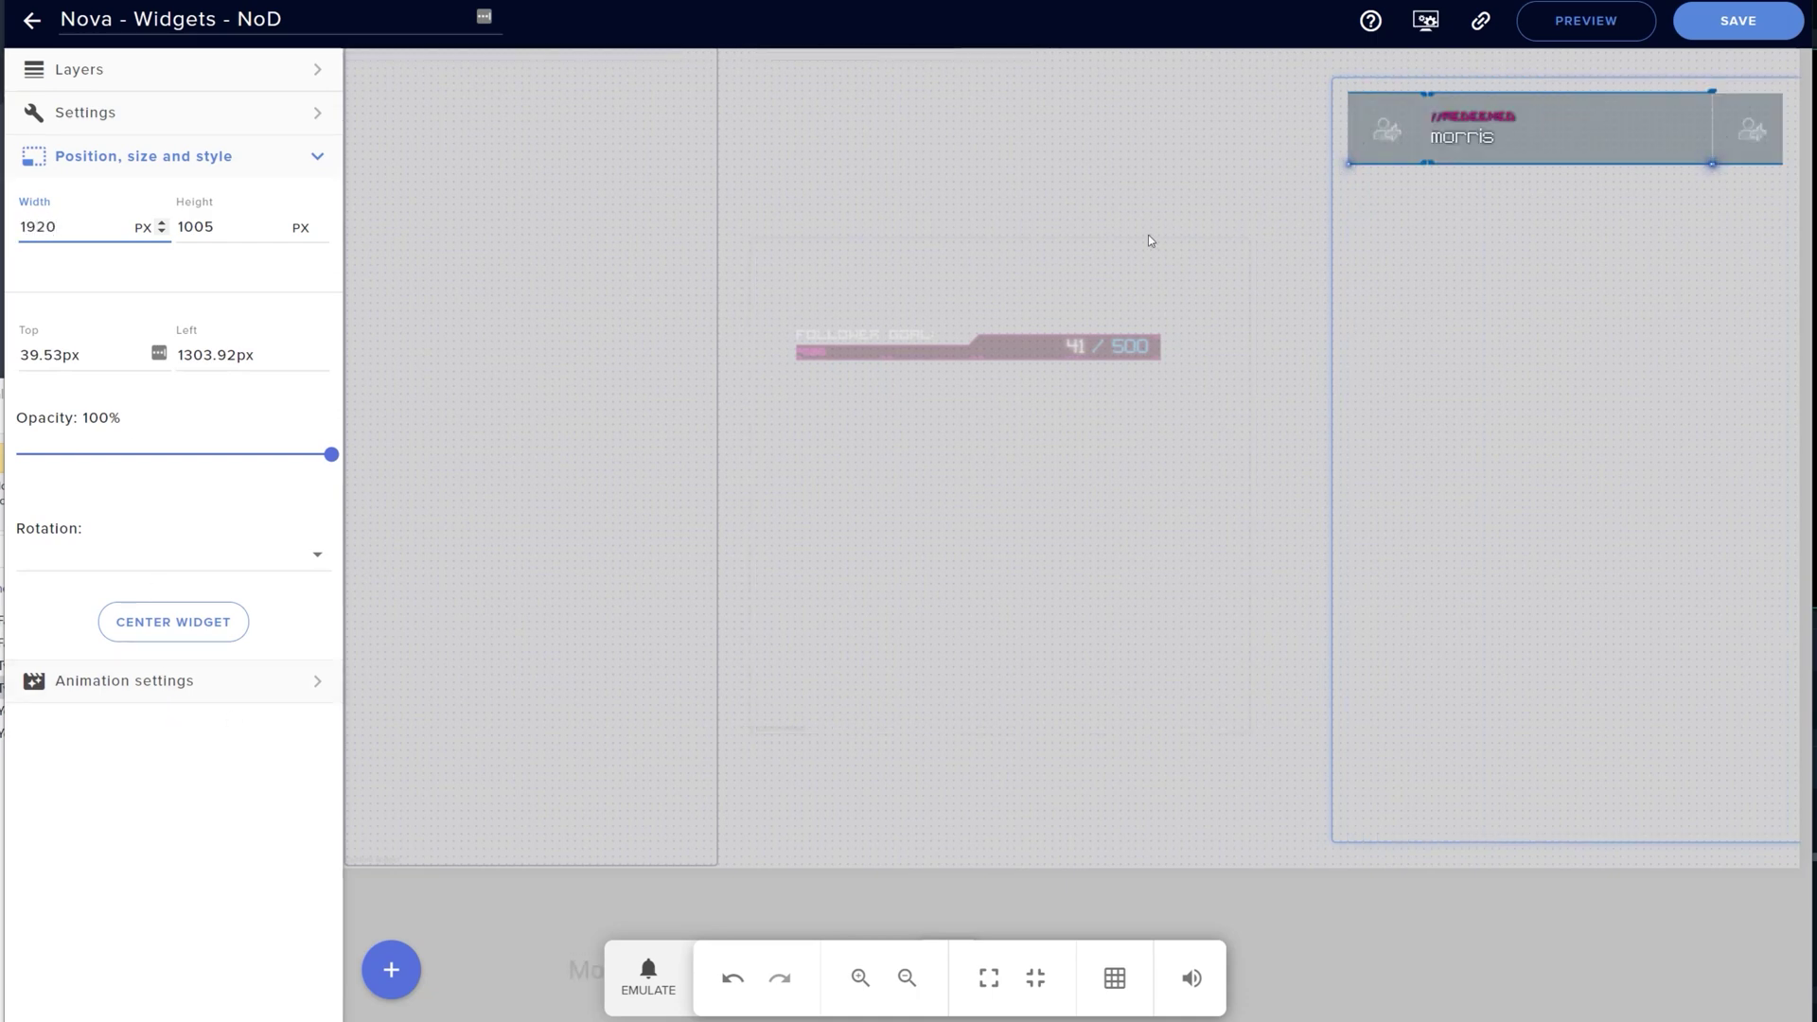
Toggle Layout Type to Vertical and back to Horizontal, then shift the widget so all three alerts show
{"action": "left_click", "coordinate": [203, 113]}
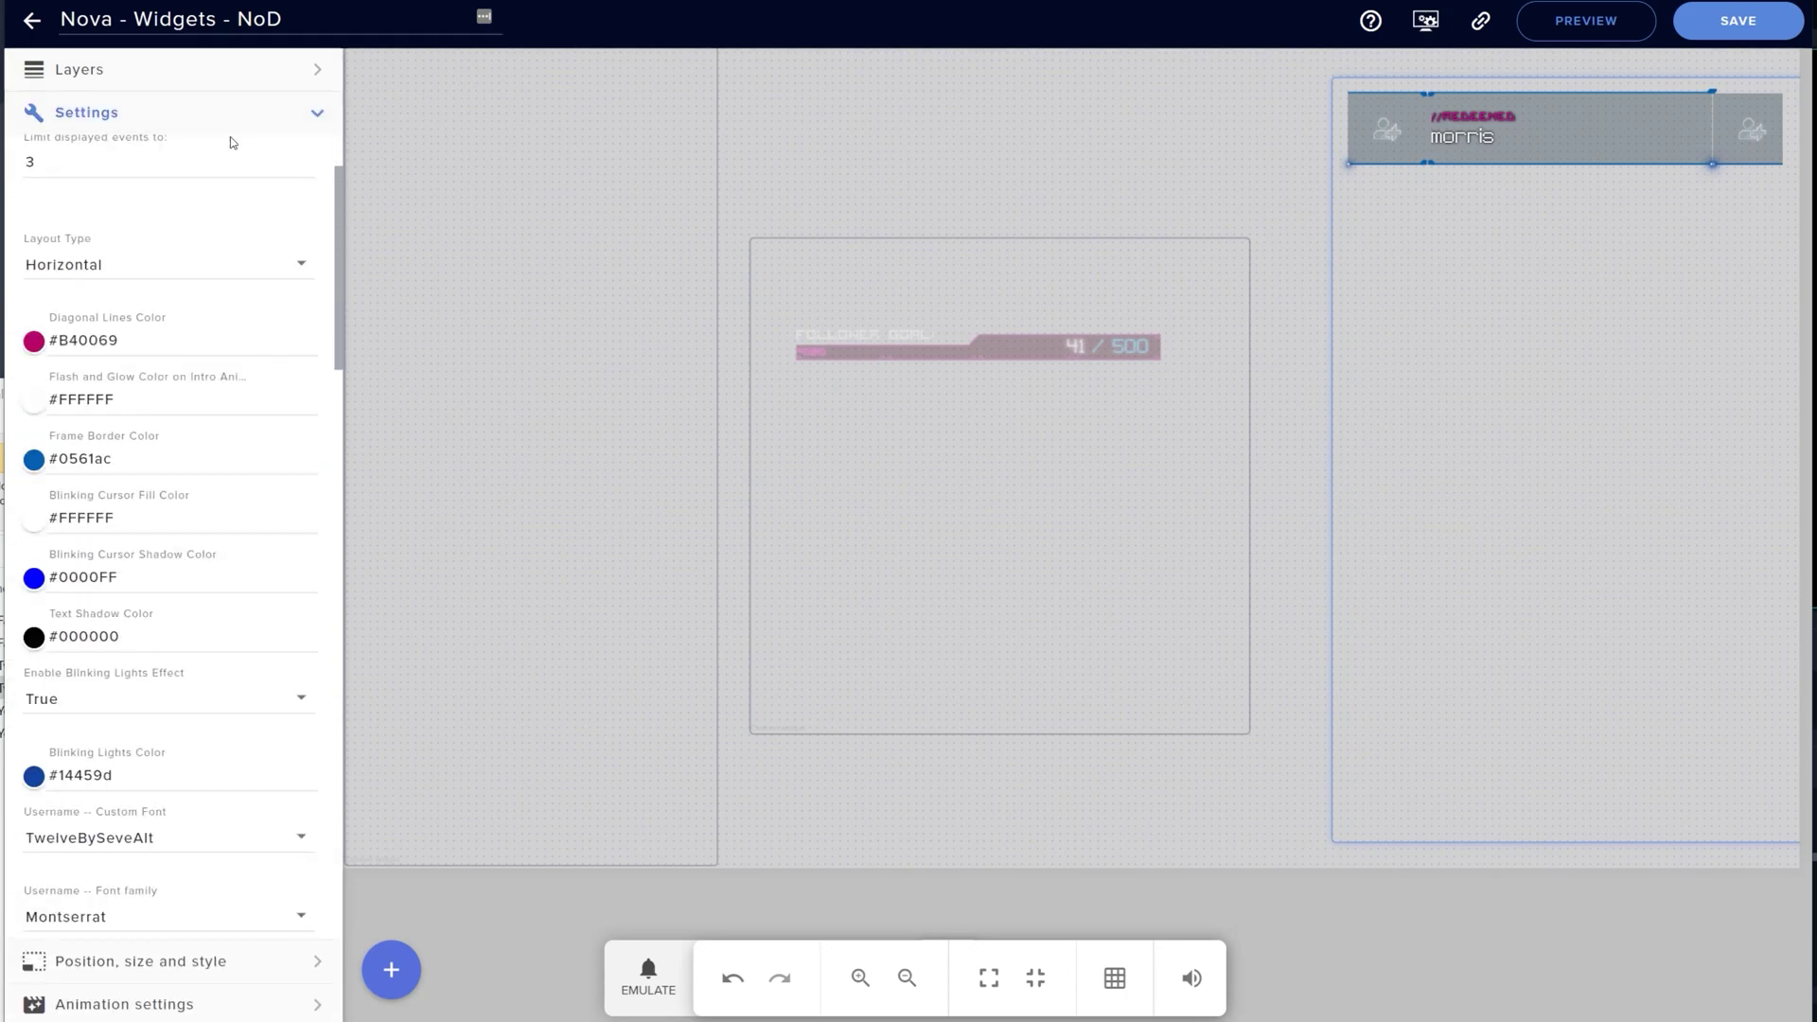
{"action": "left_click", "coordinate": [229, 278]}
{"action": "left_click", "coordinate": [102, 208]}
{"action": "left_click", "coordinate": [113, 276]}
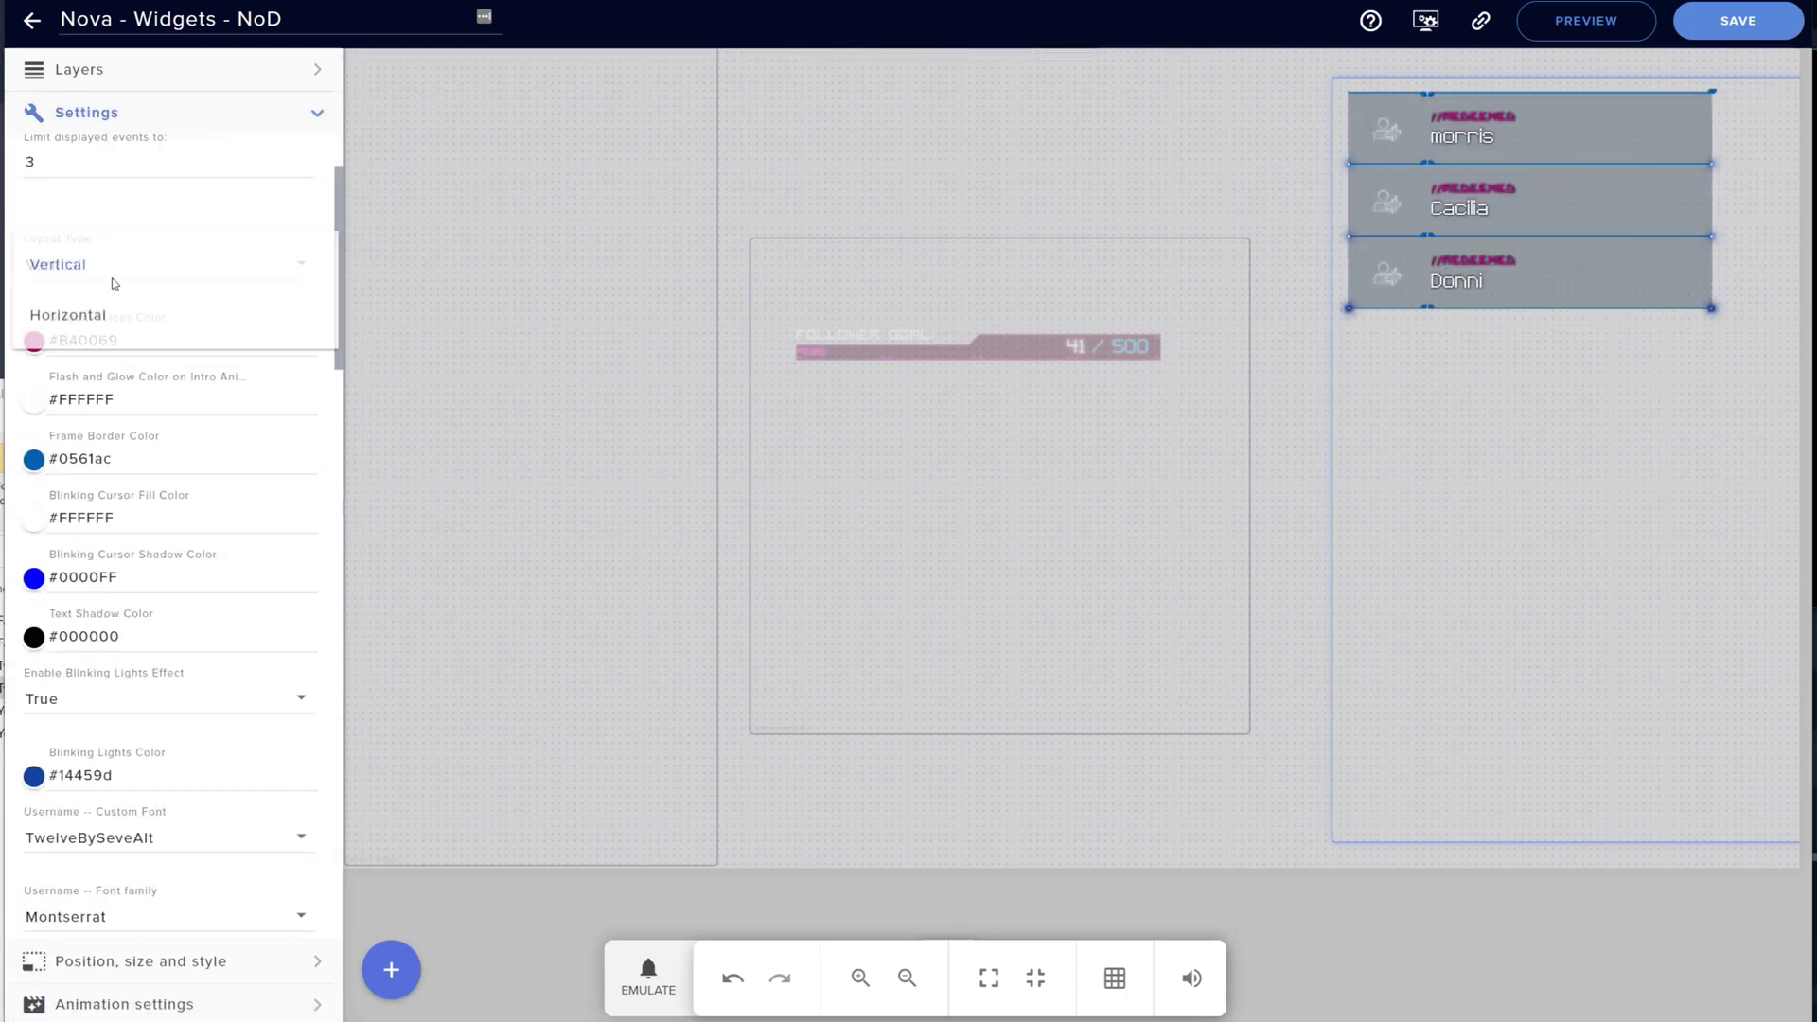
{"action": "left_click", "coordinate": [68, 315]}
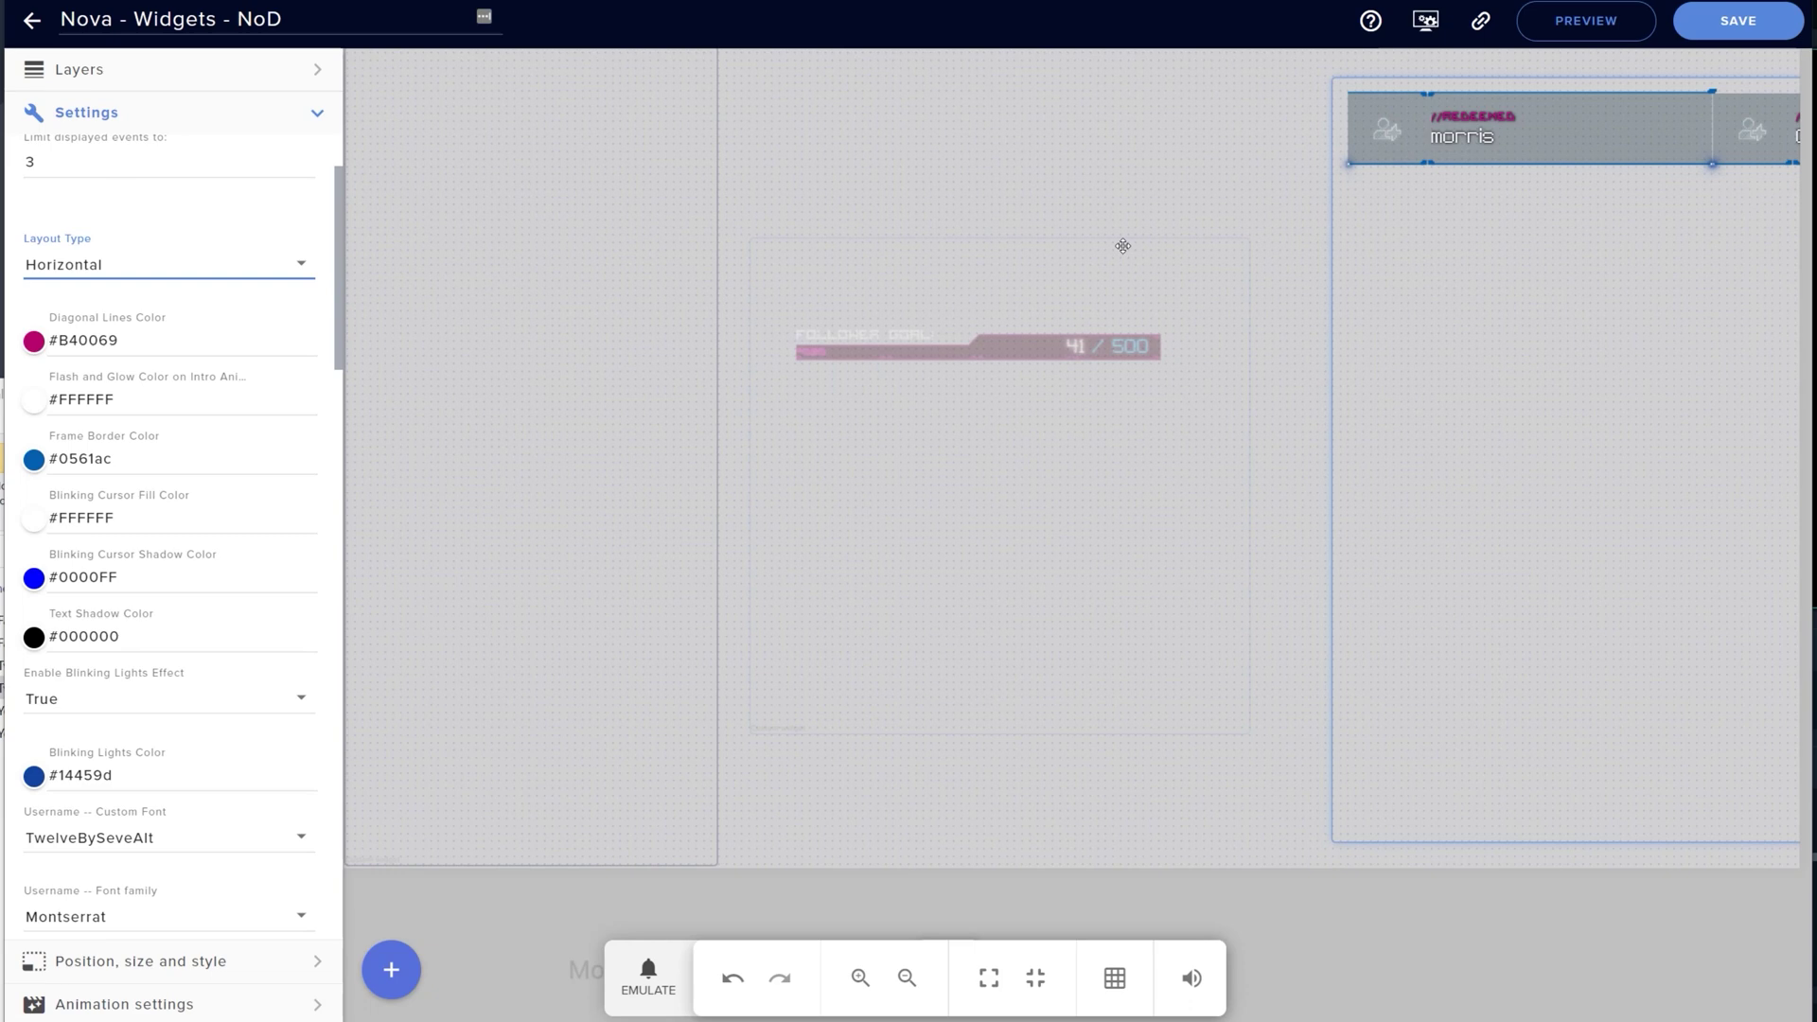
{"action": "left_click_drag", "start_coordinate": [1389, 233], "coordinate": [1439, 214]}
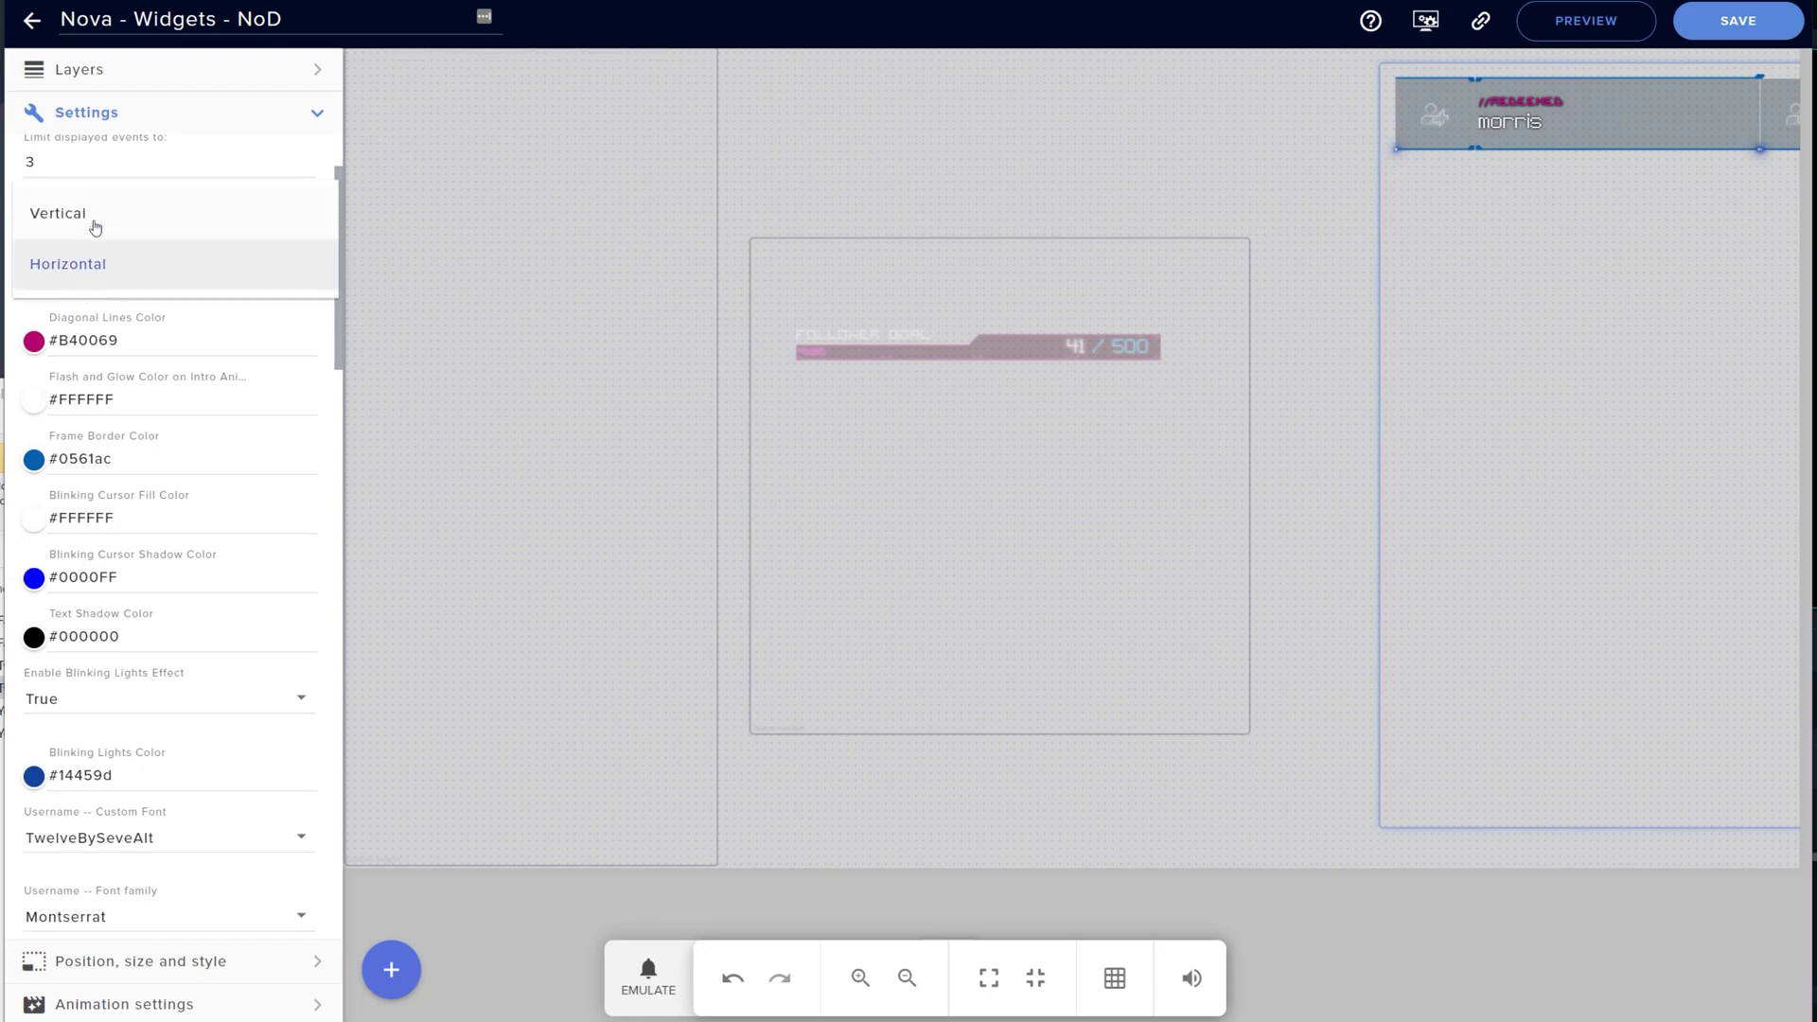
Switch the event list to Vertical layout, set its Width to 592 px, and save the overlay
{"action": "left_click", "coordinate": [87, 216]}
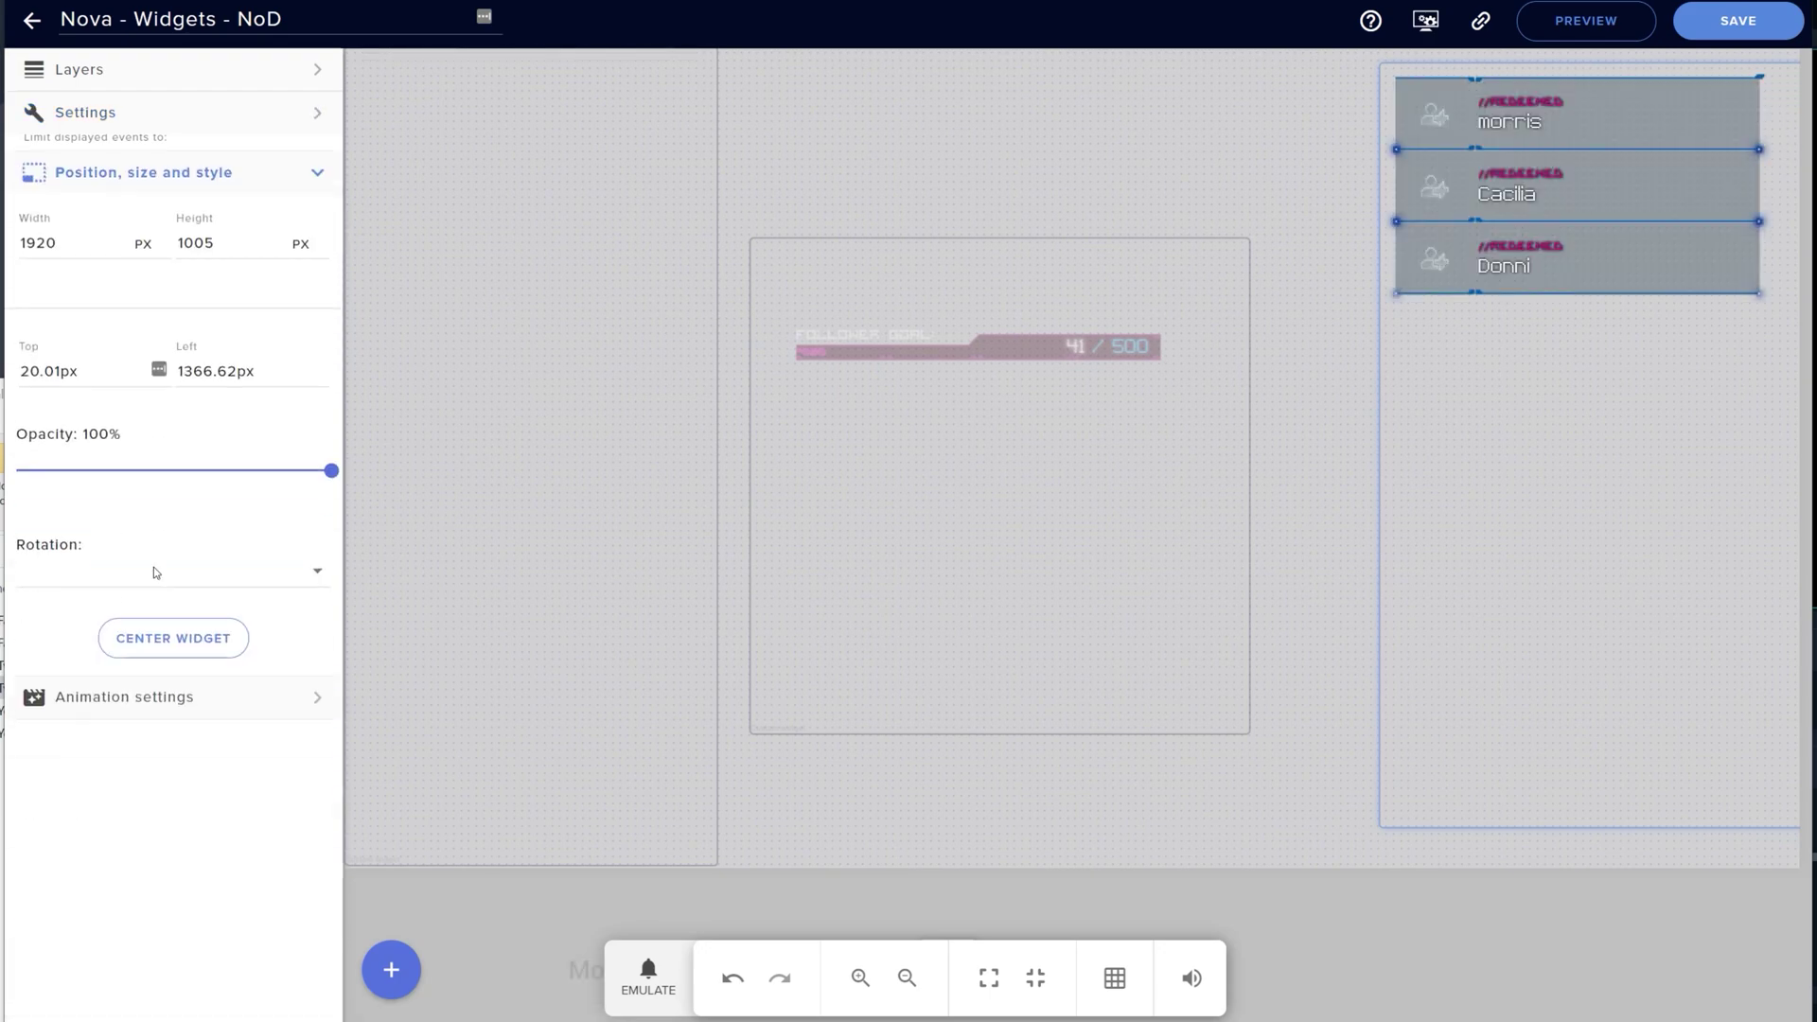
{"action": "left_click", "coordinate": [66, 225]}
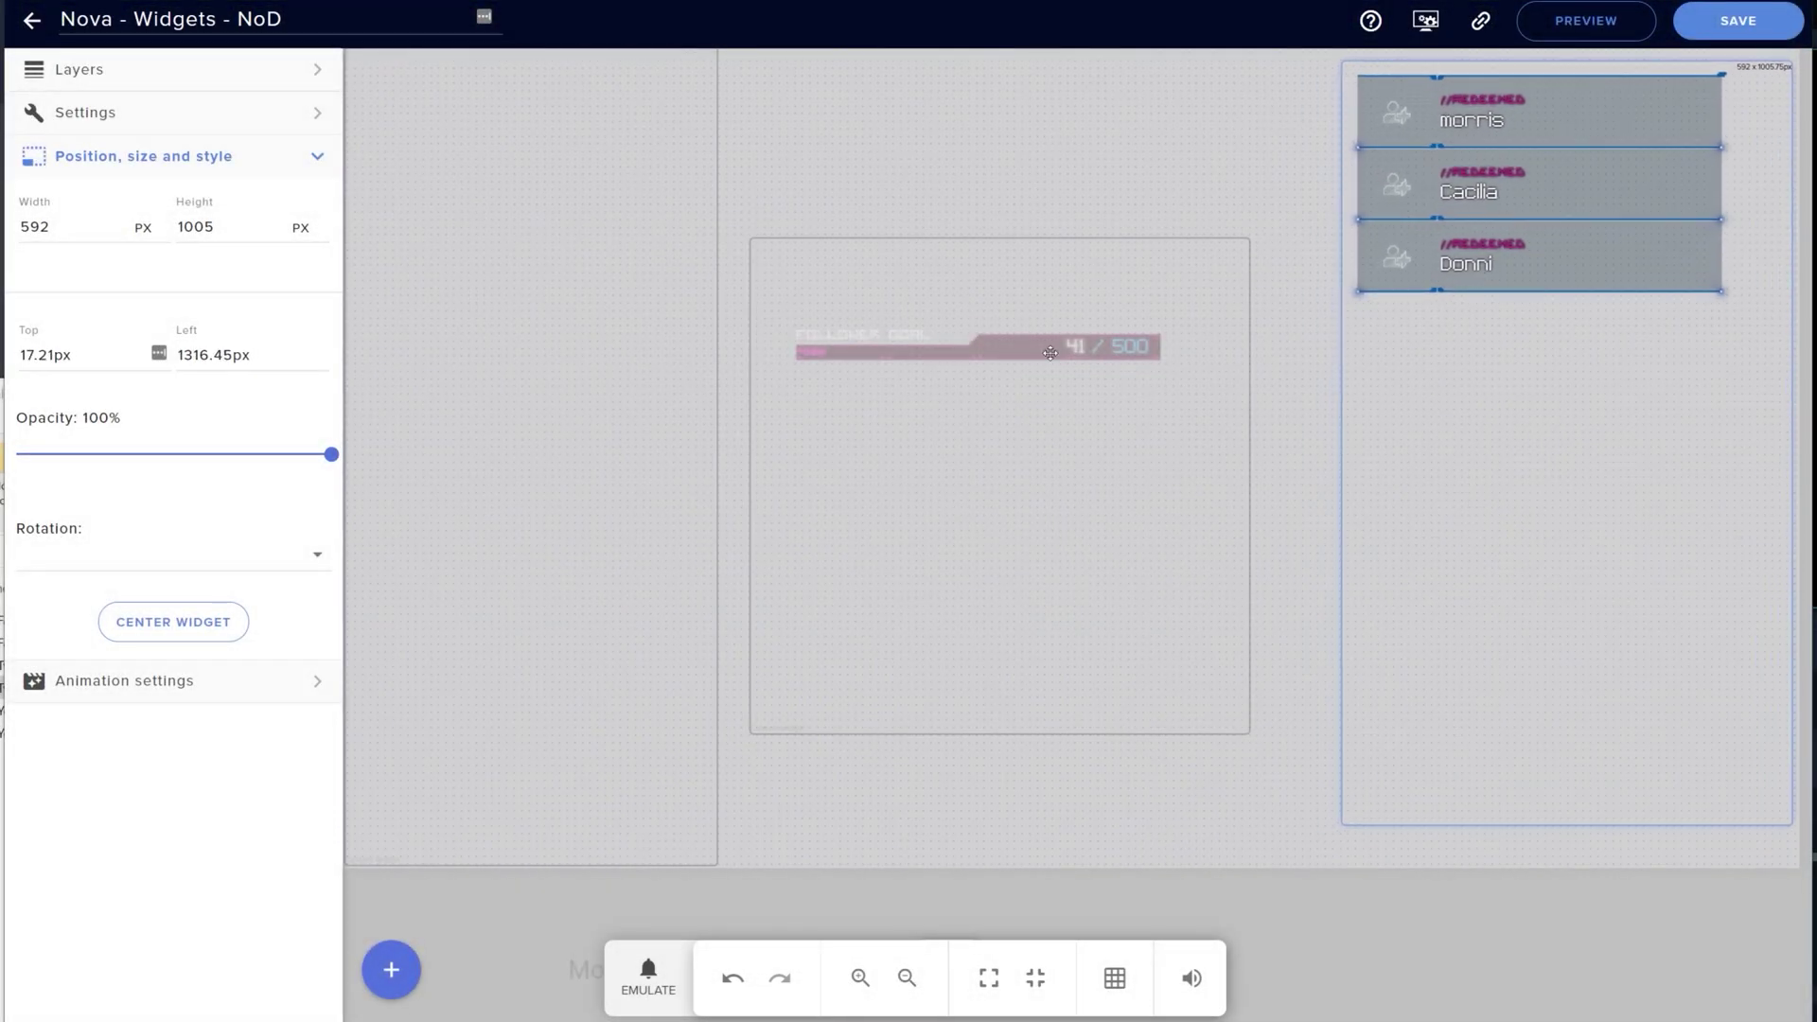
{"action": "left_click", "coordinate": [315, 156]}
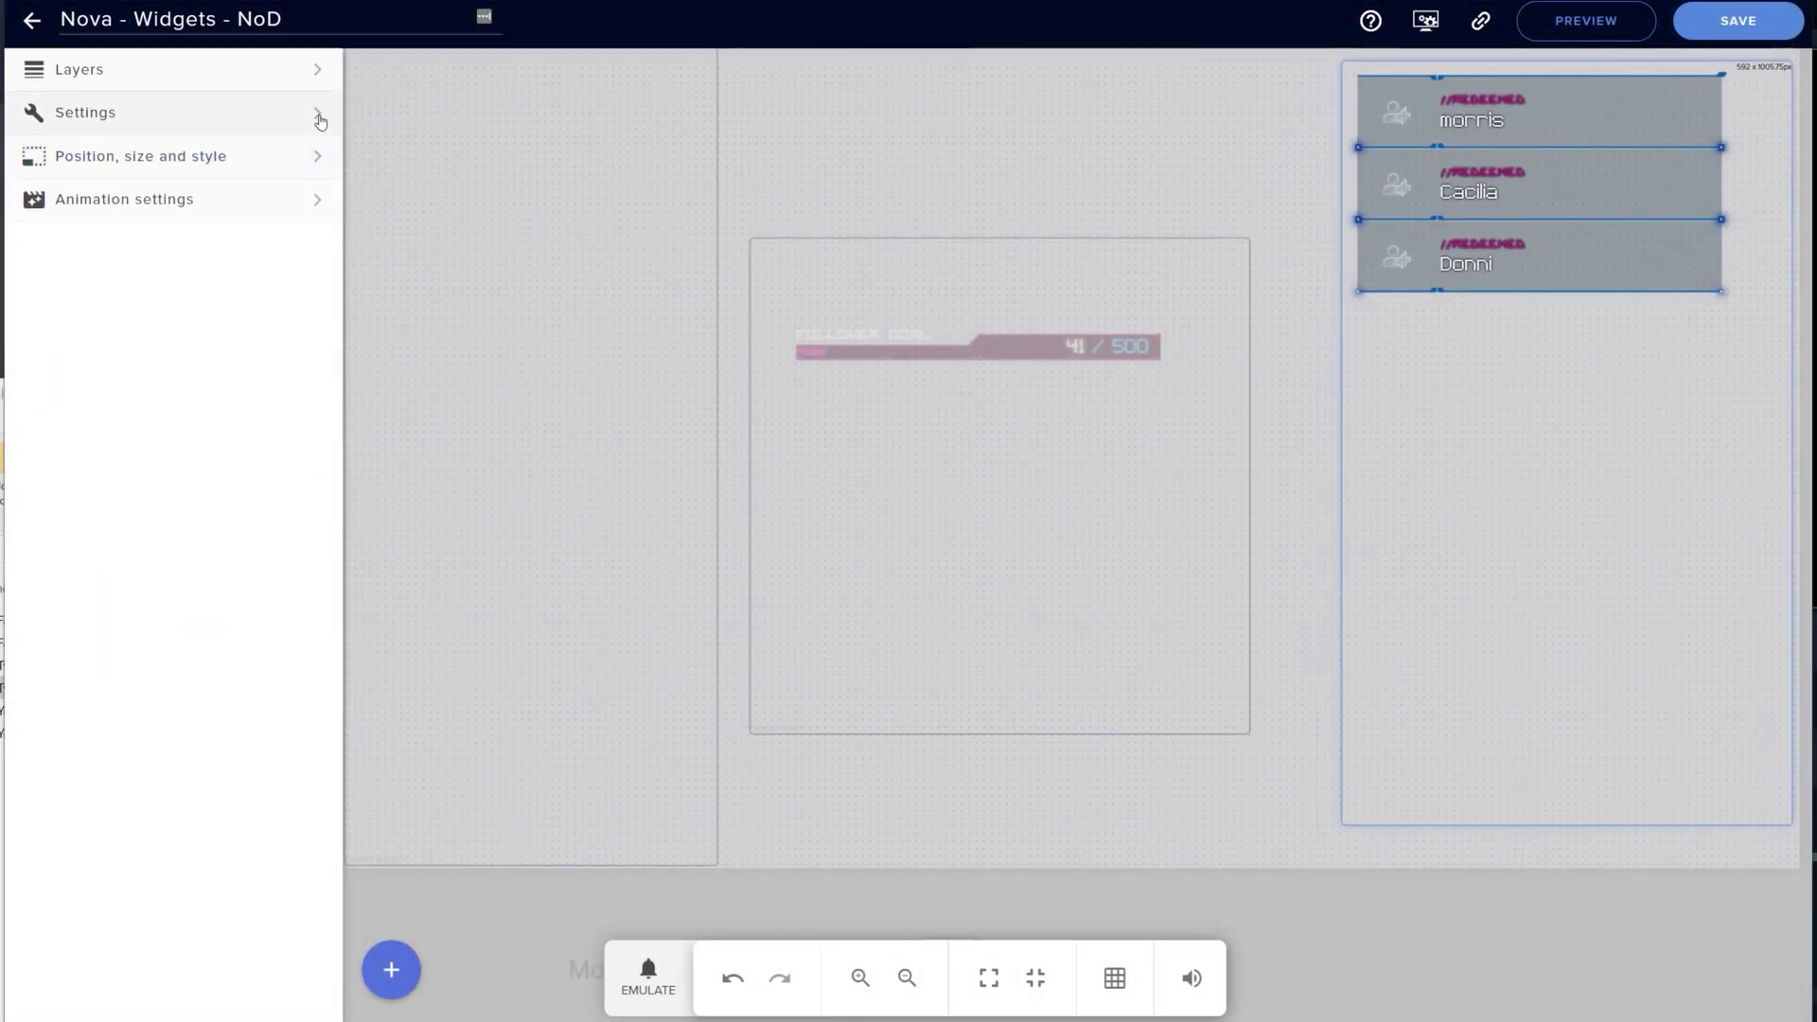
{"action": "left_click", "coordinate": [318, 115]}
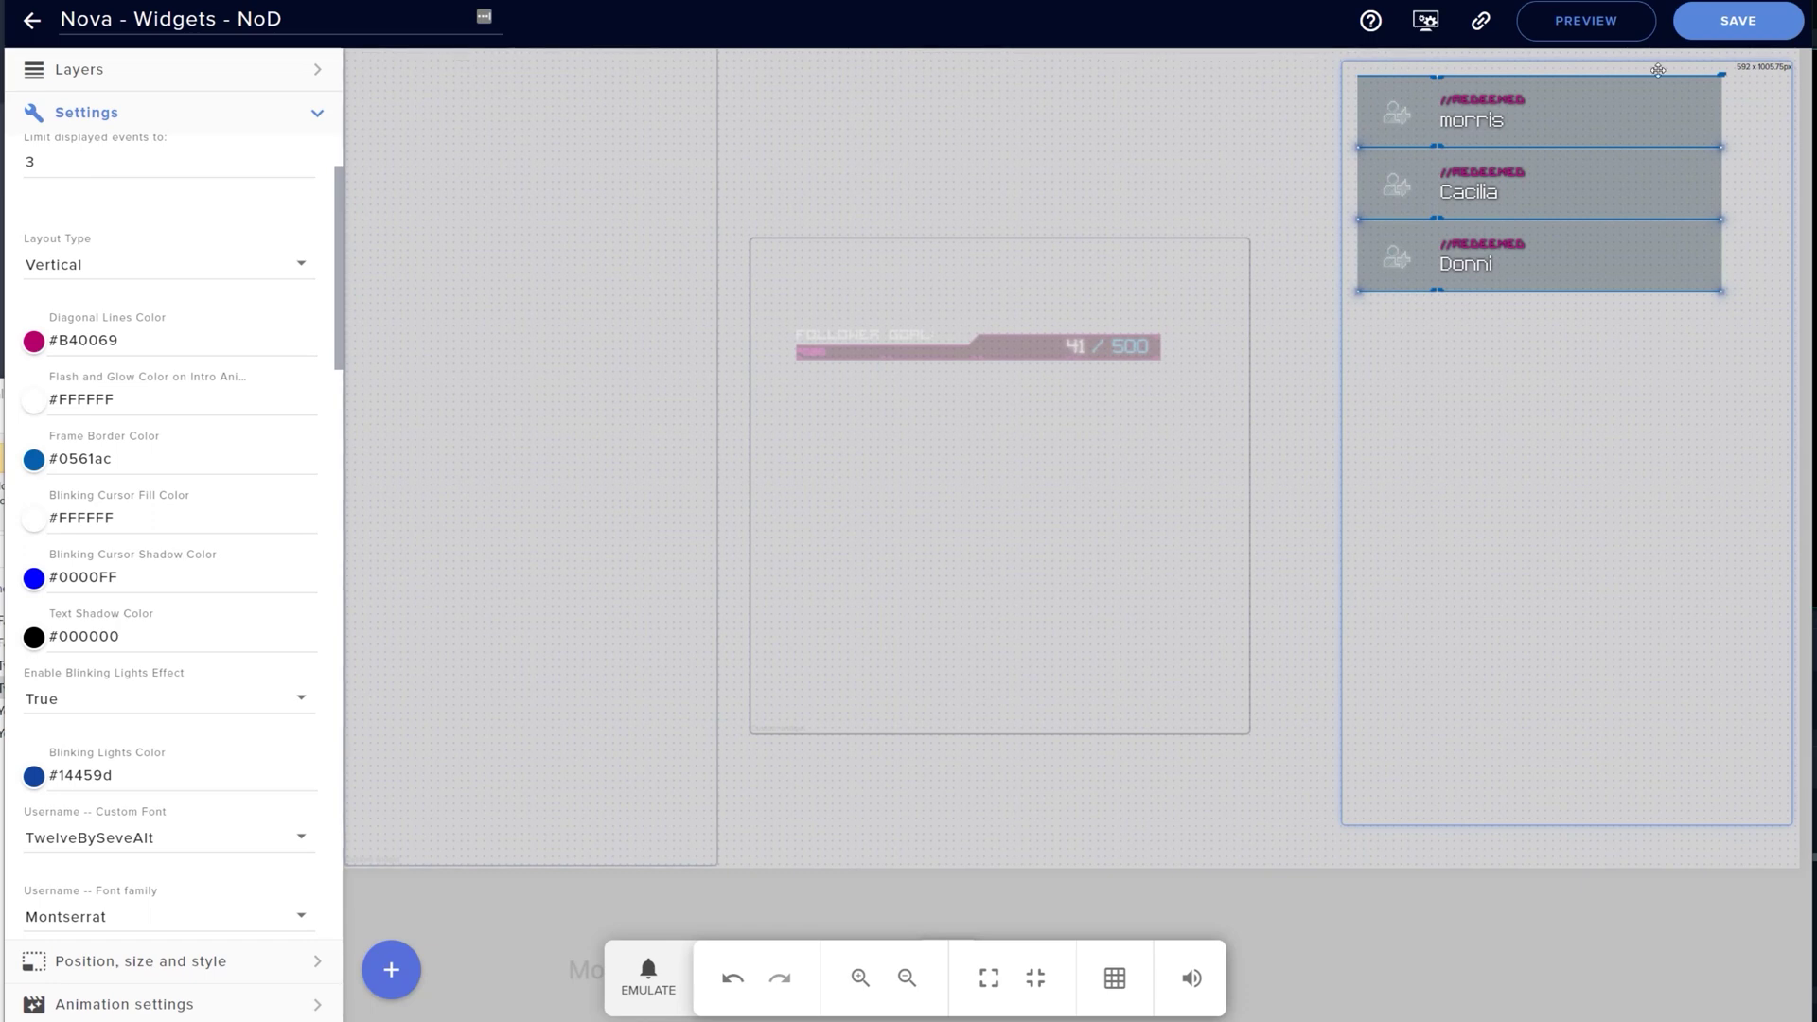
{"action": "left_click", "coordinate": [1739, 22]}
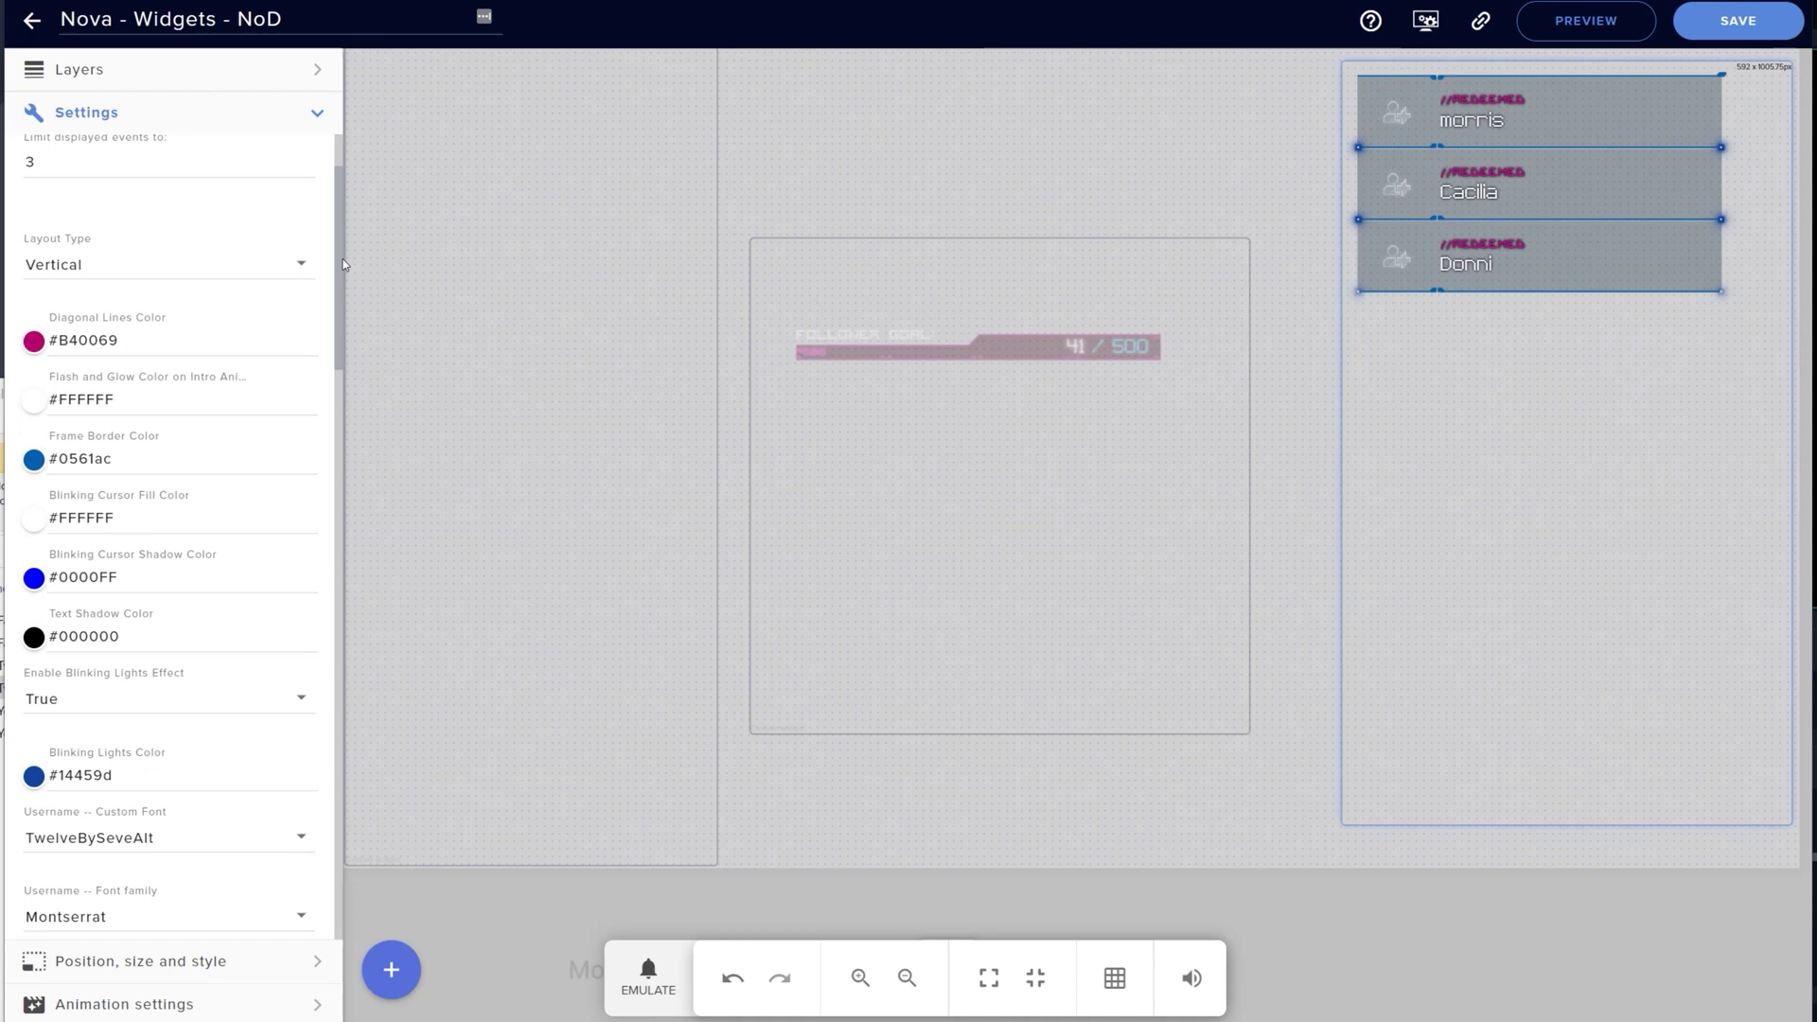
{"action": "scroll", "coordinate": [338, 275], "scroll_direction": "down", "scroll_amount": 2}
{"action": "scroll", "coordinate": [335, 293], "scroll_direction": "down", "scroll_amount": 1}
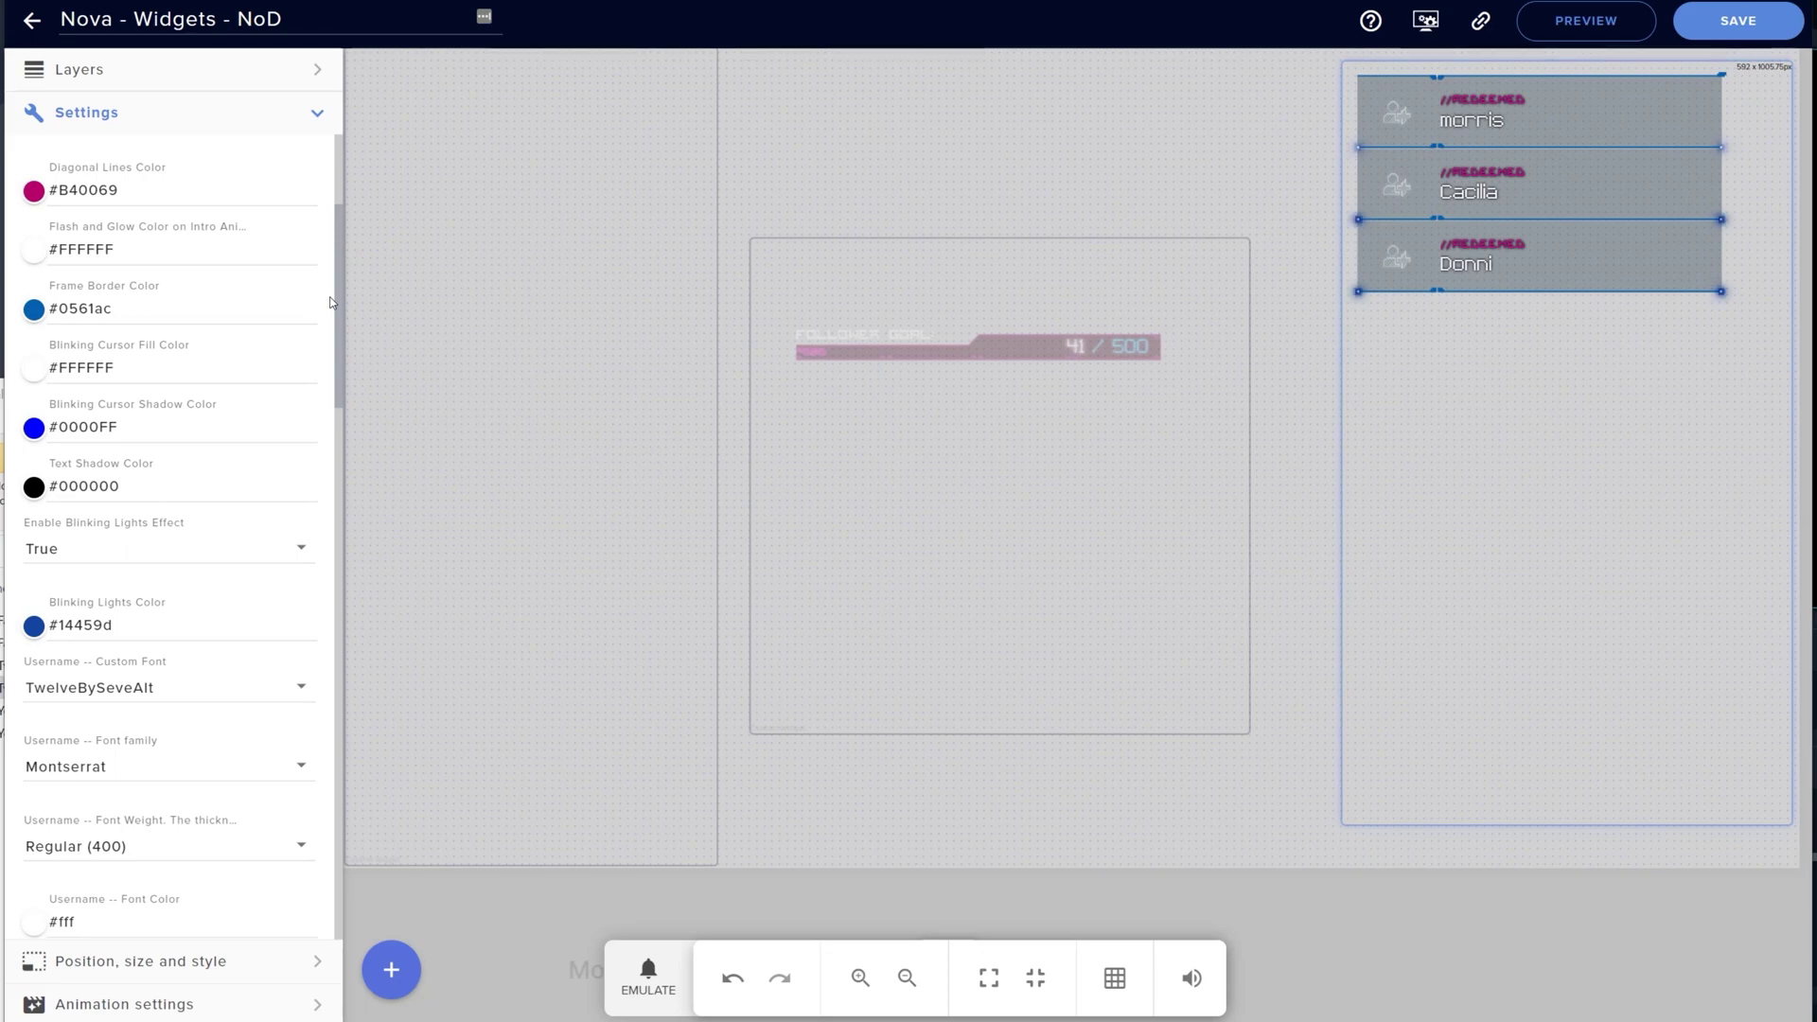
{"action": "scroll", "coordinate": [334, 303], "scroll_direction": "down", "scroll_amount": 1}
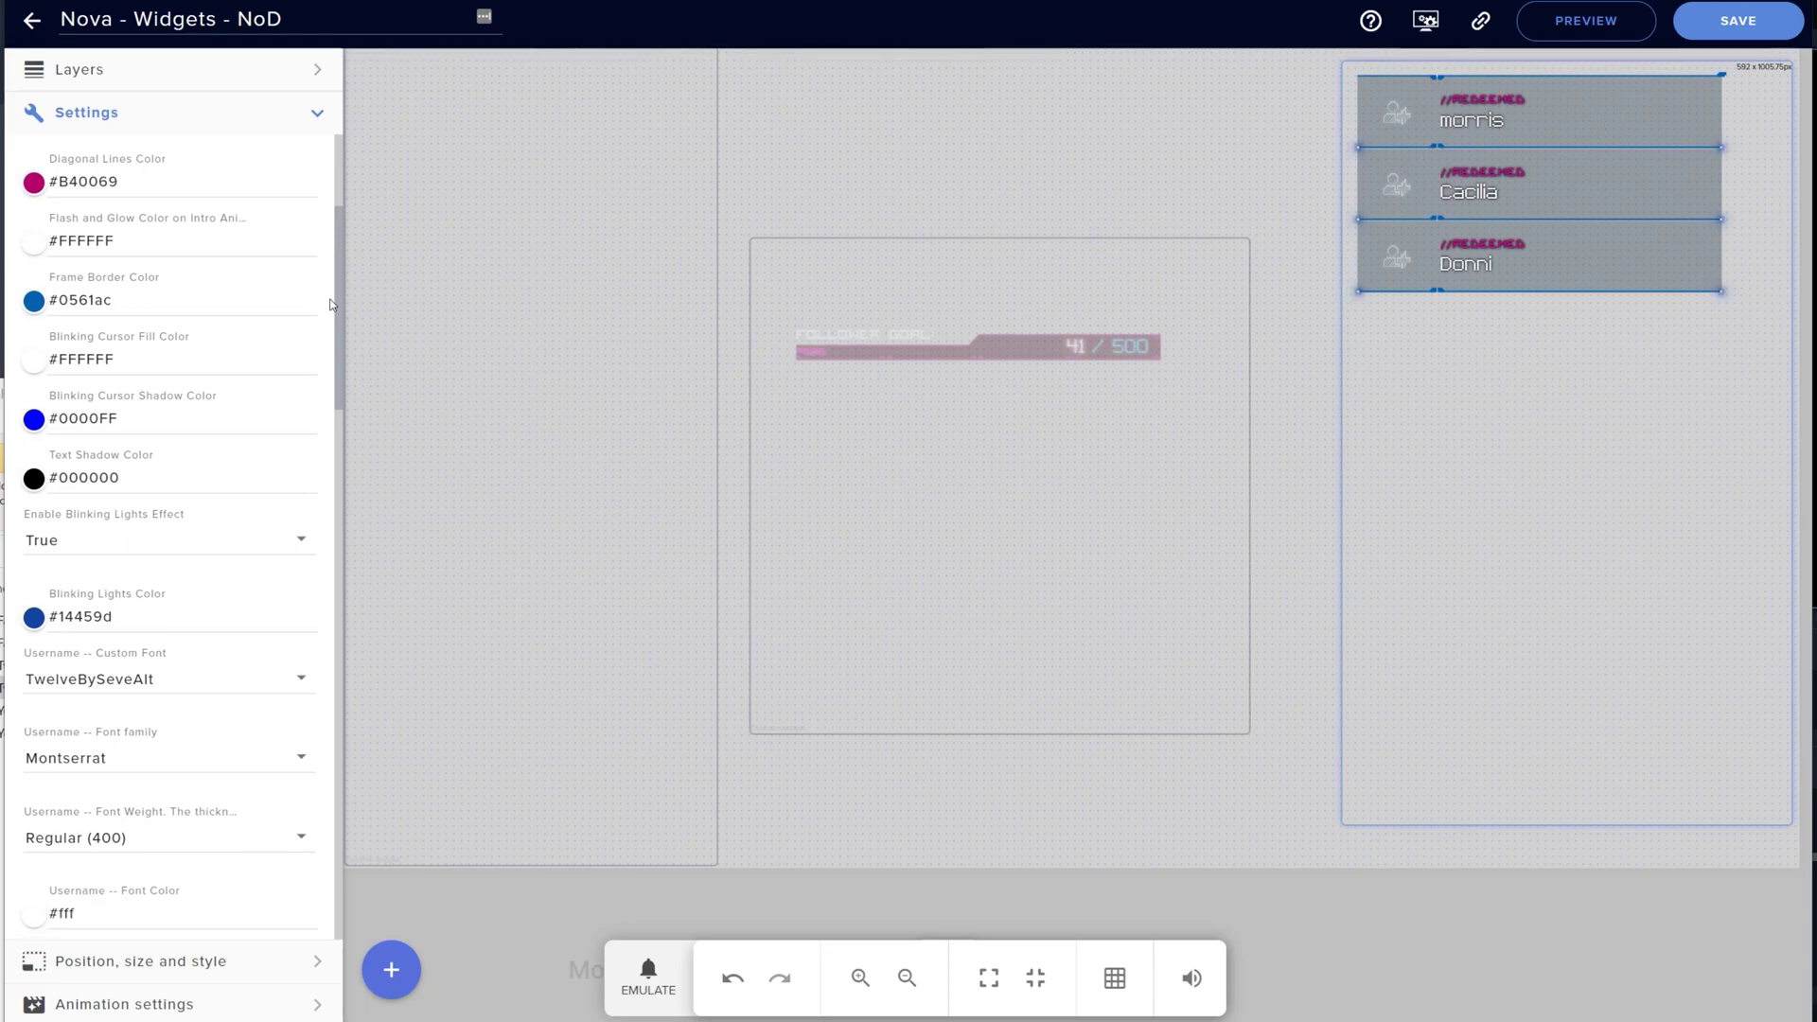
{"action": "scroll", "coordinate": [154, 179], "scroll_direction": "up", "scroll_amount": 1}
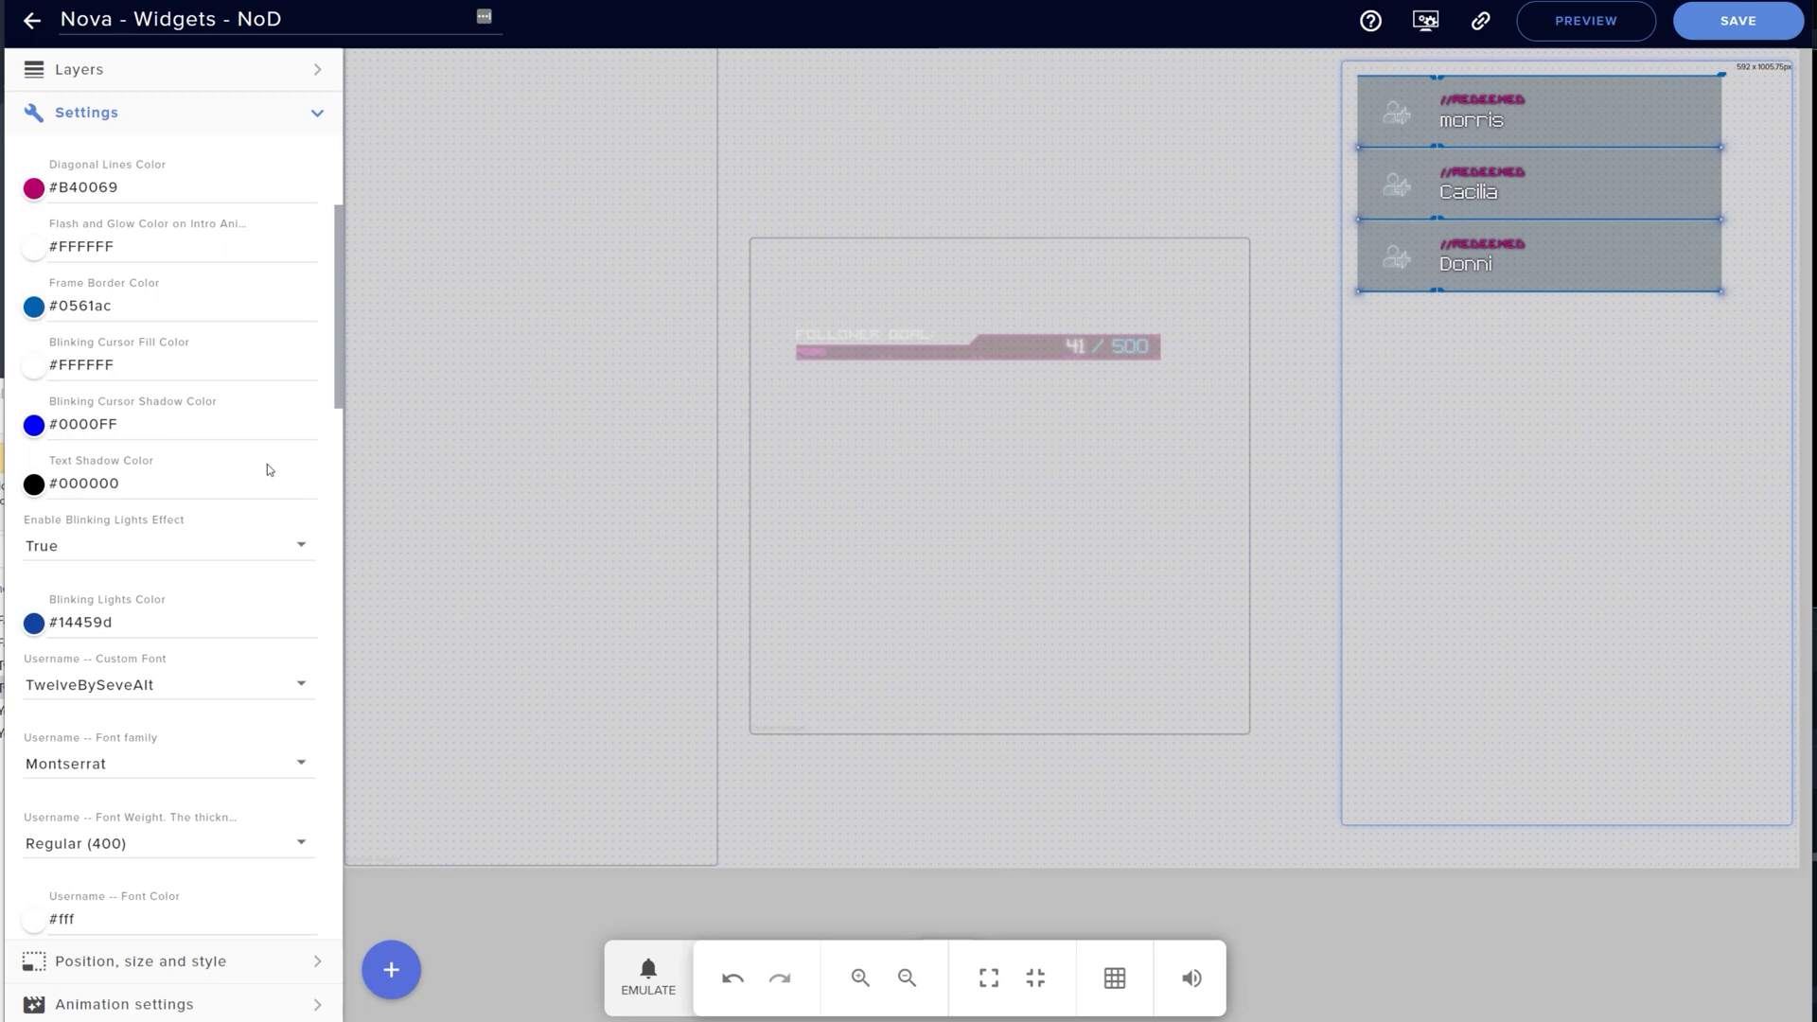
{"action": "left_click_drag", "start_coordinate": [333, 396], "coordinate": [328, 485]}
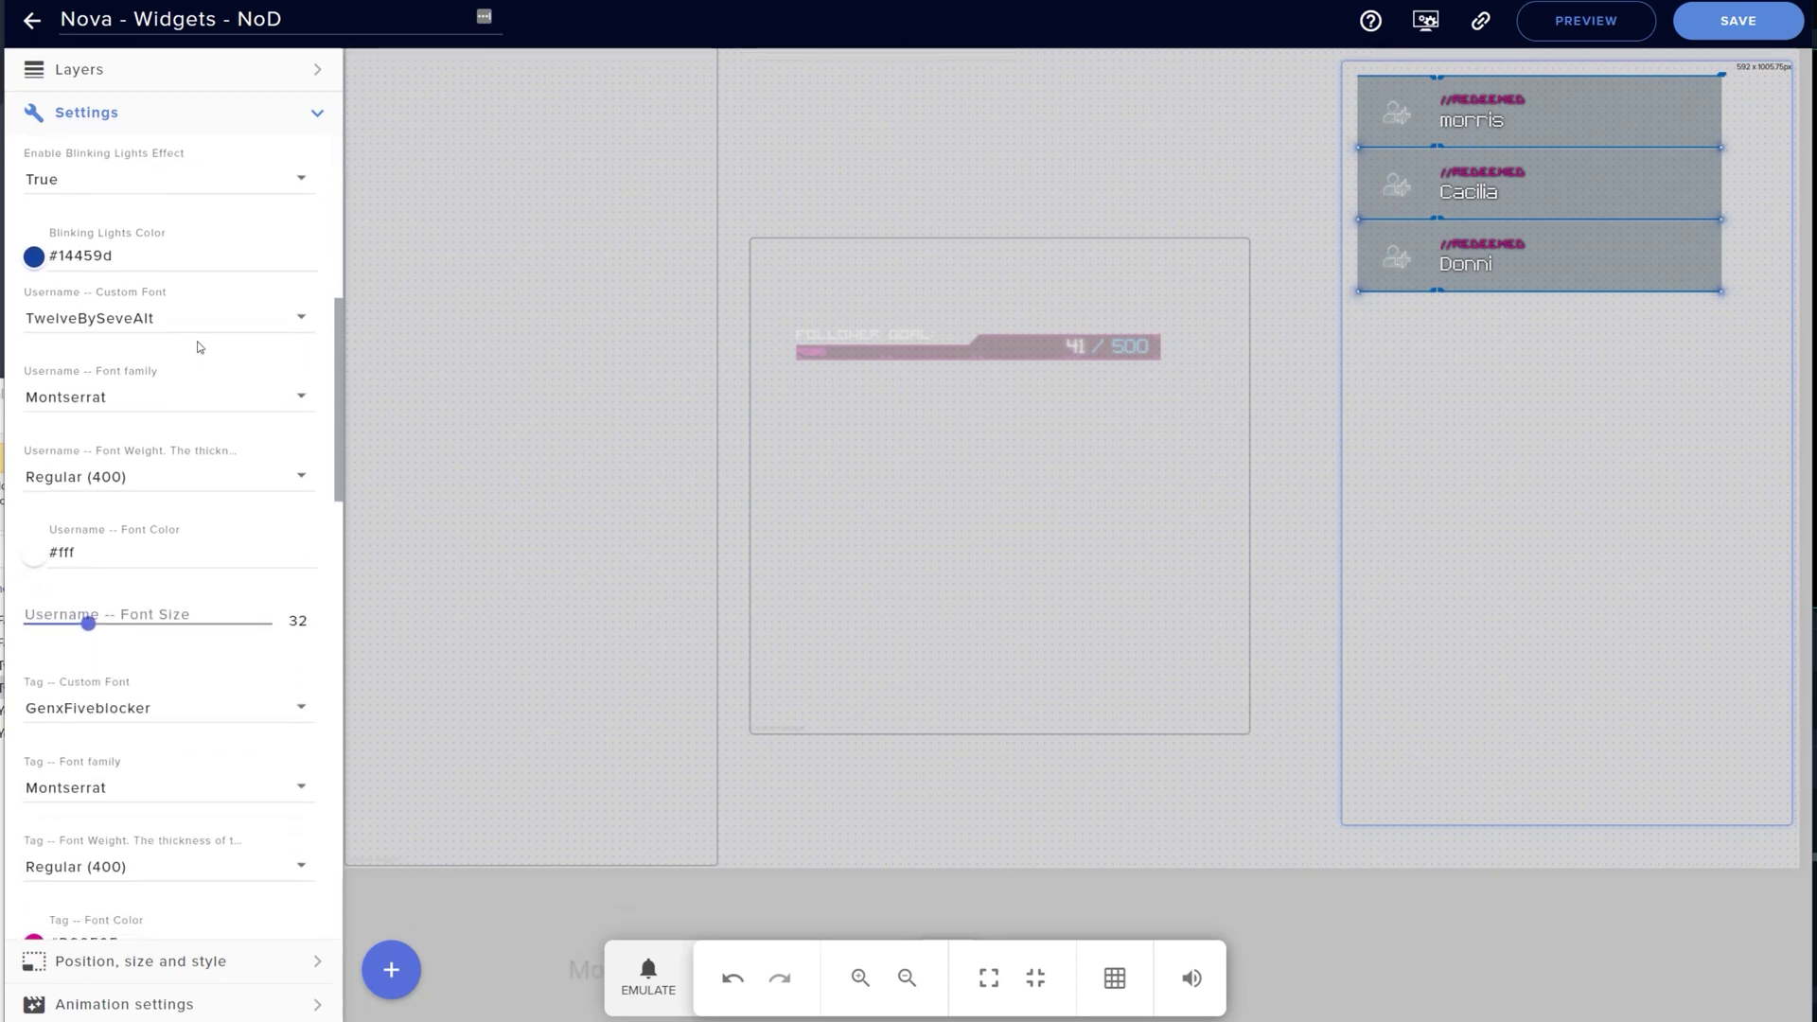
{"action": "left_click_drag", "start_coordinate": [337, 402], "coordinate": [231, 393]}
{"action": "left_click", "coordinate": [97, 421]}
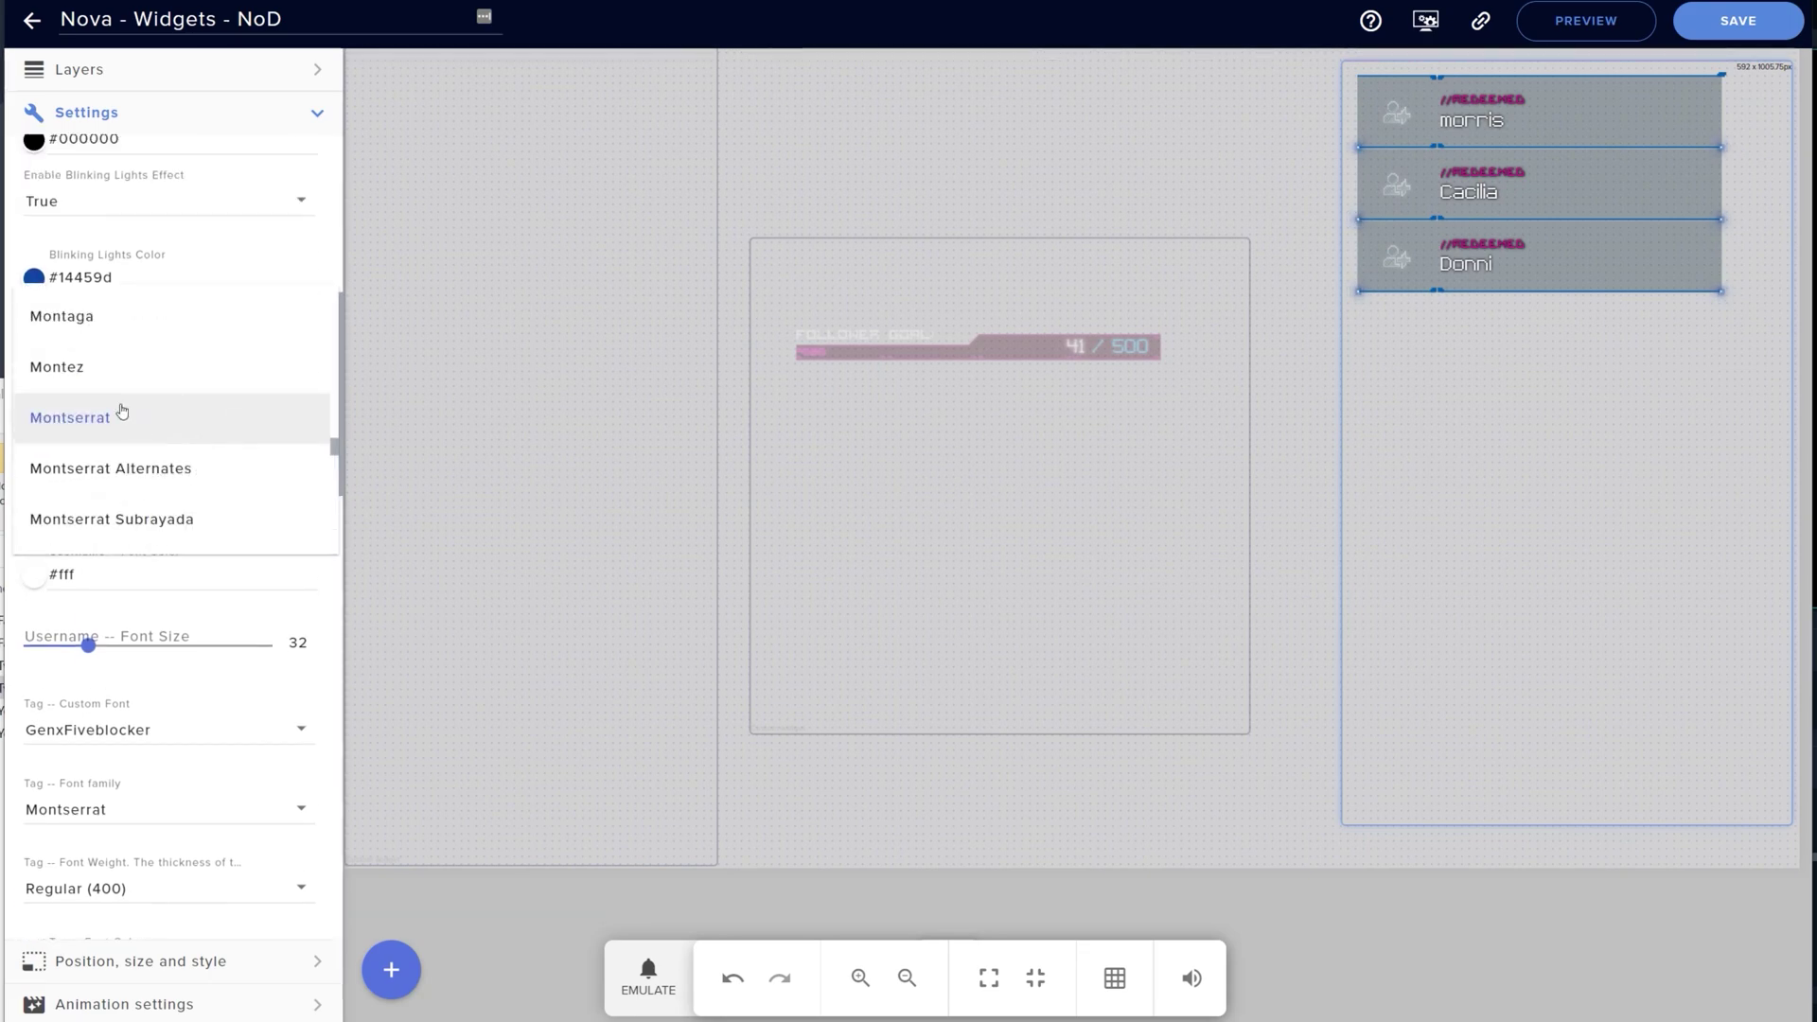
{"action": "left_click", "coordinate": [93, 320]}
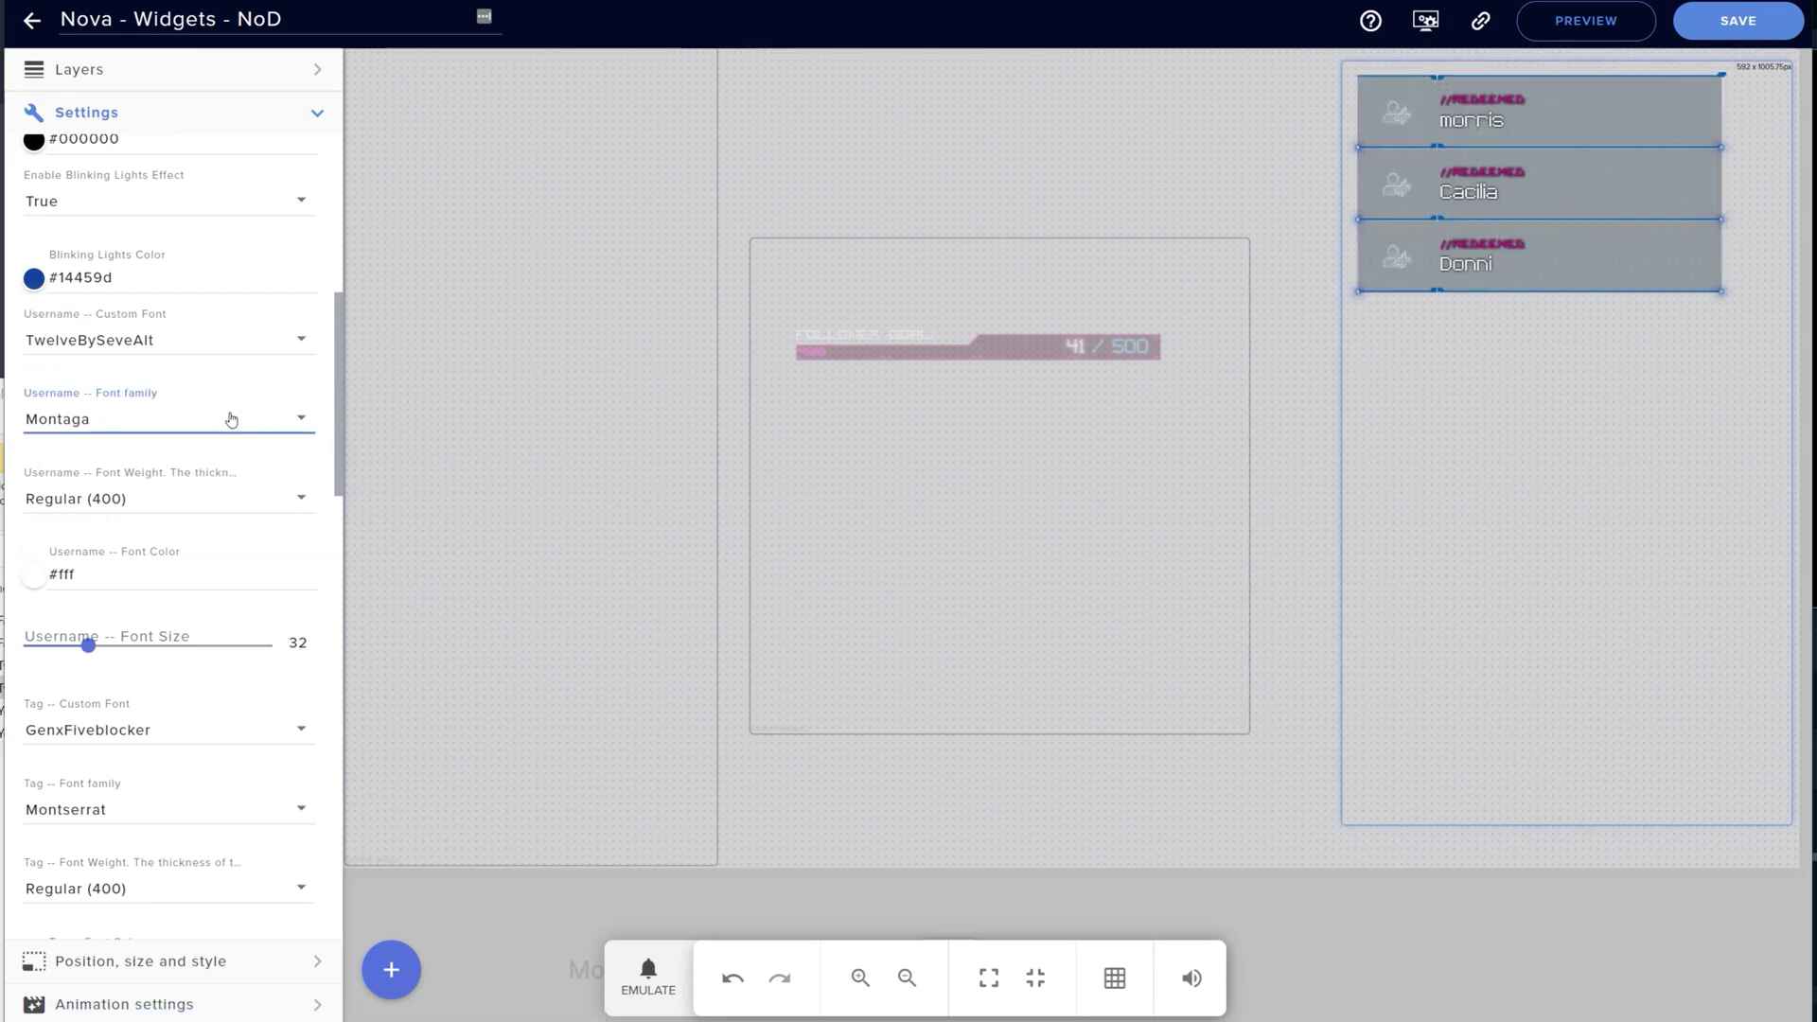
{"action": "left_click", "coordinate": [85, 419]}
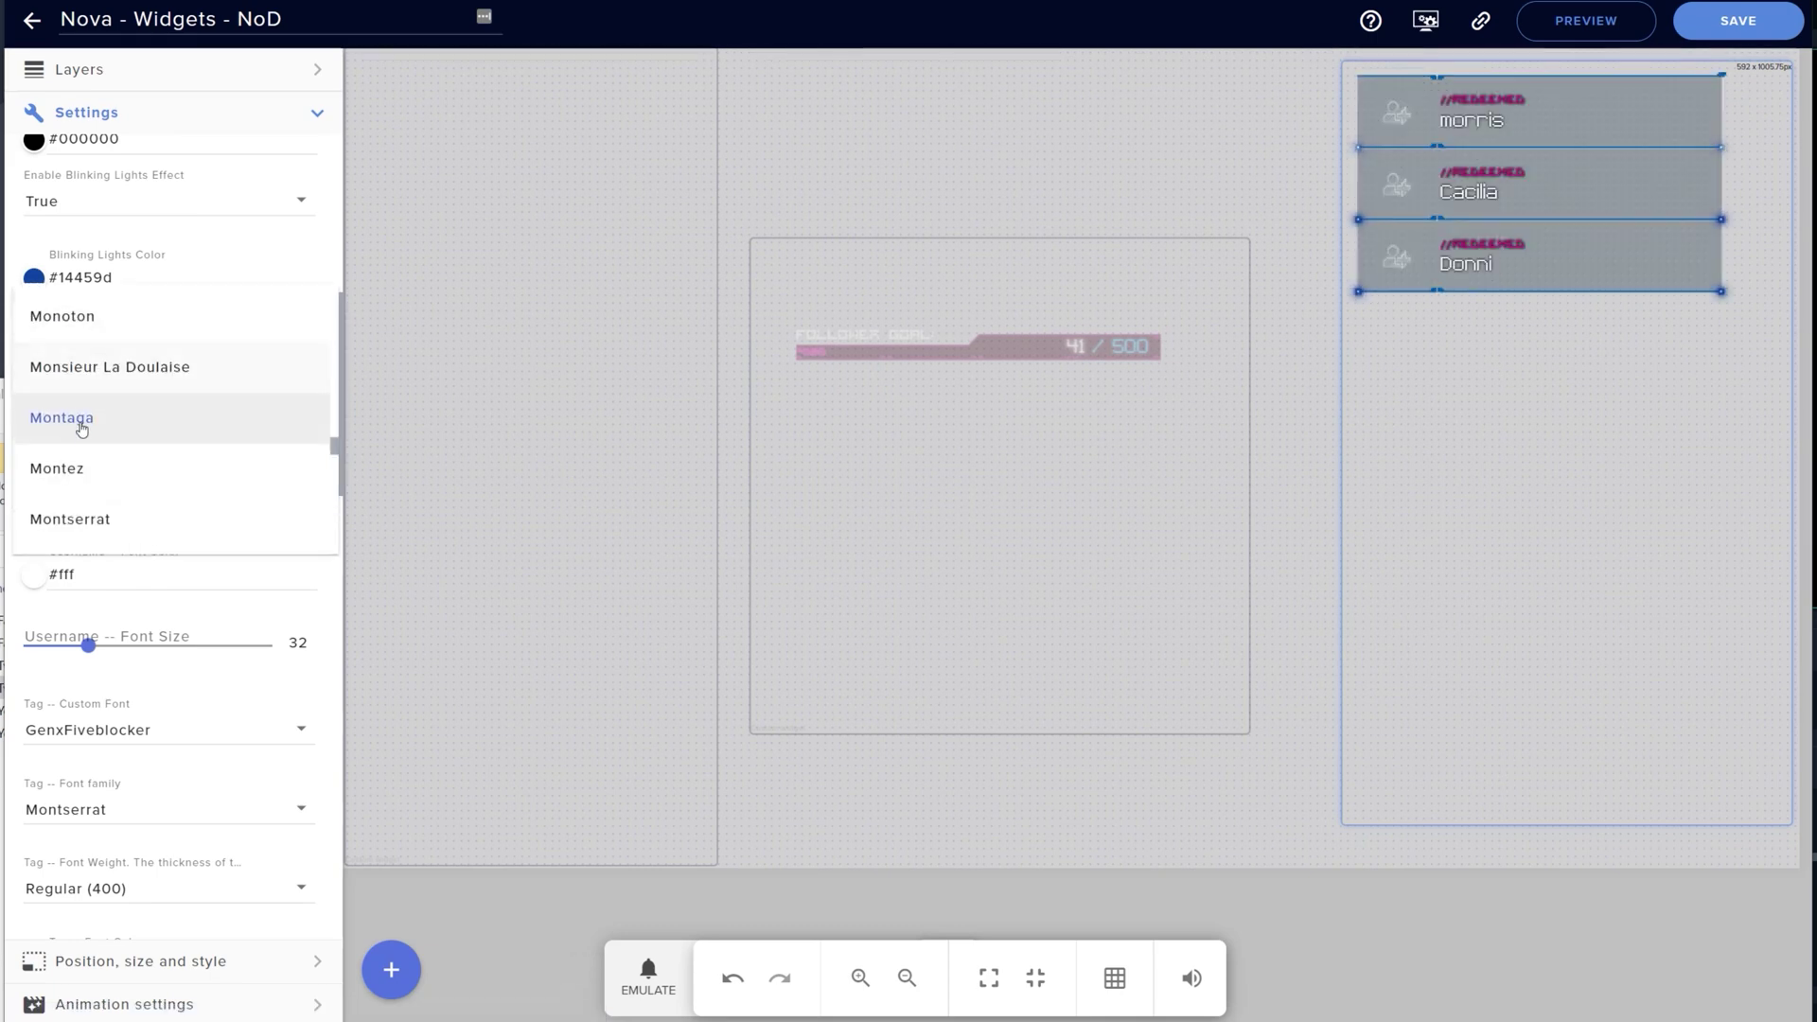
{"action": "left_click", "coordinate": [86, 522]}
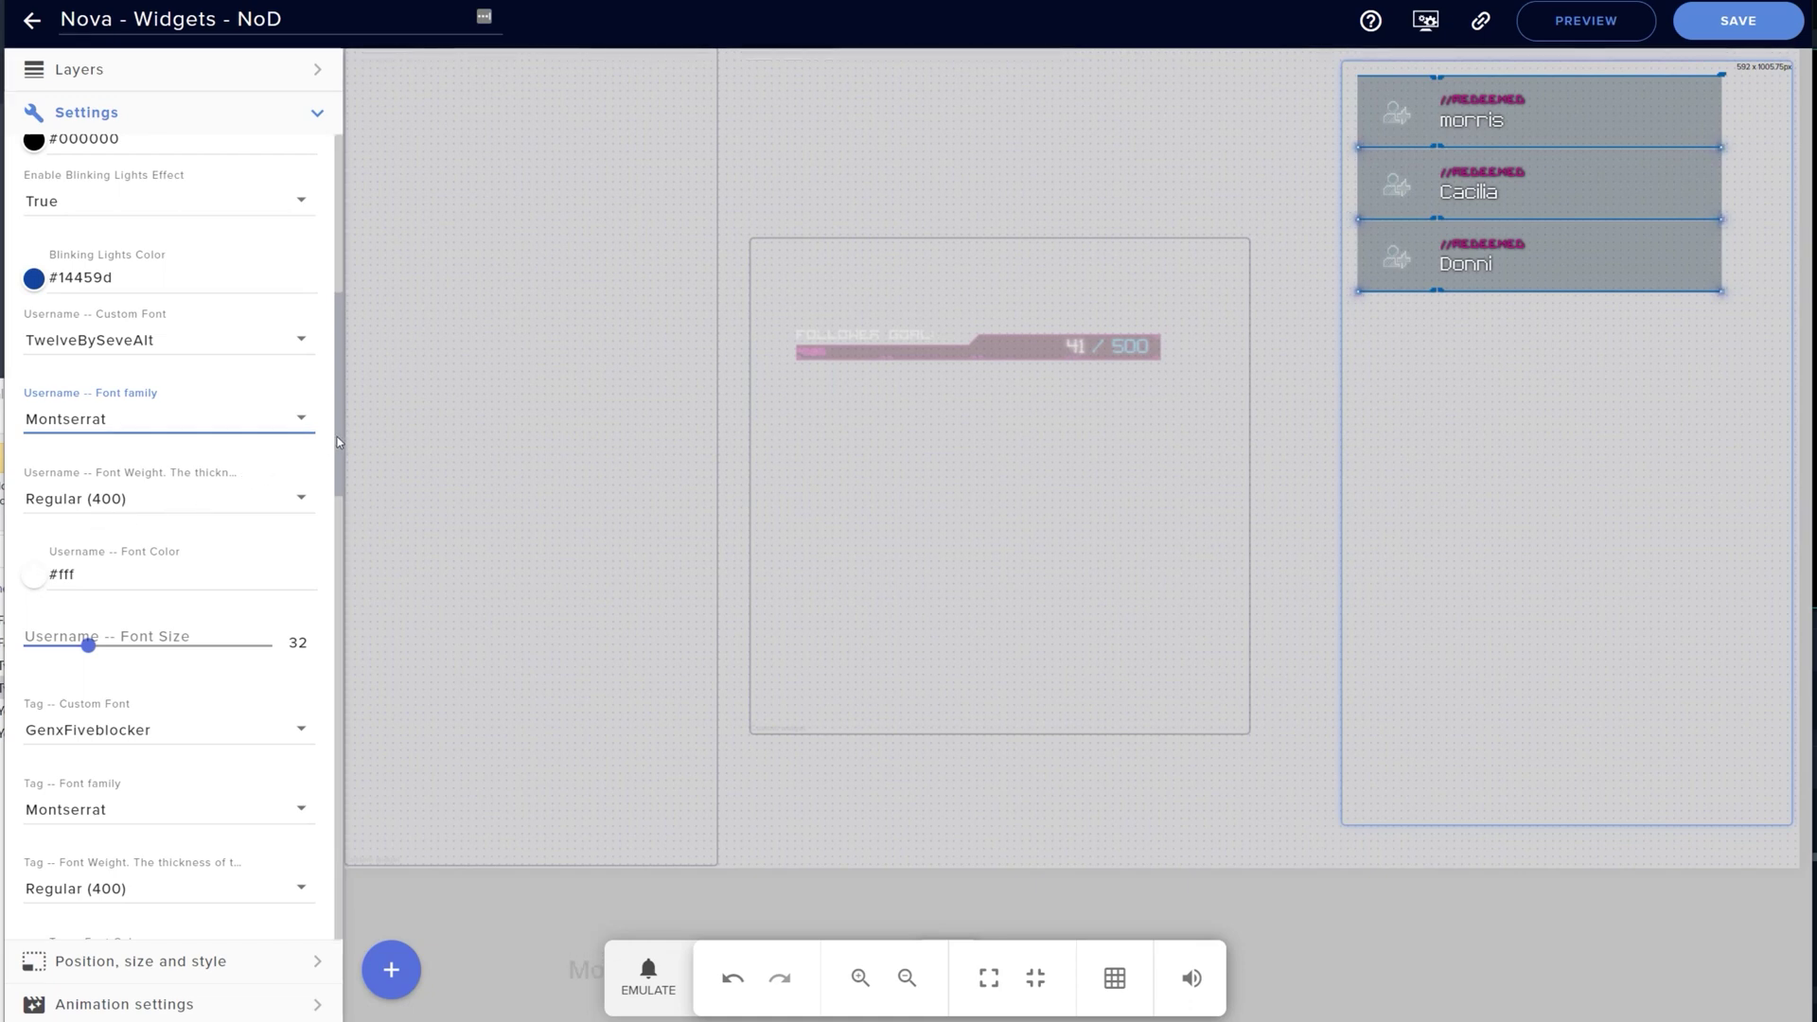
Change the Display followers setting from No to Yes in the widget's Settings
{"action": "left_click_drag", "start_coordinate": [339, 435], "coordinate": [338, 809]}
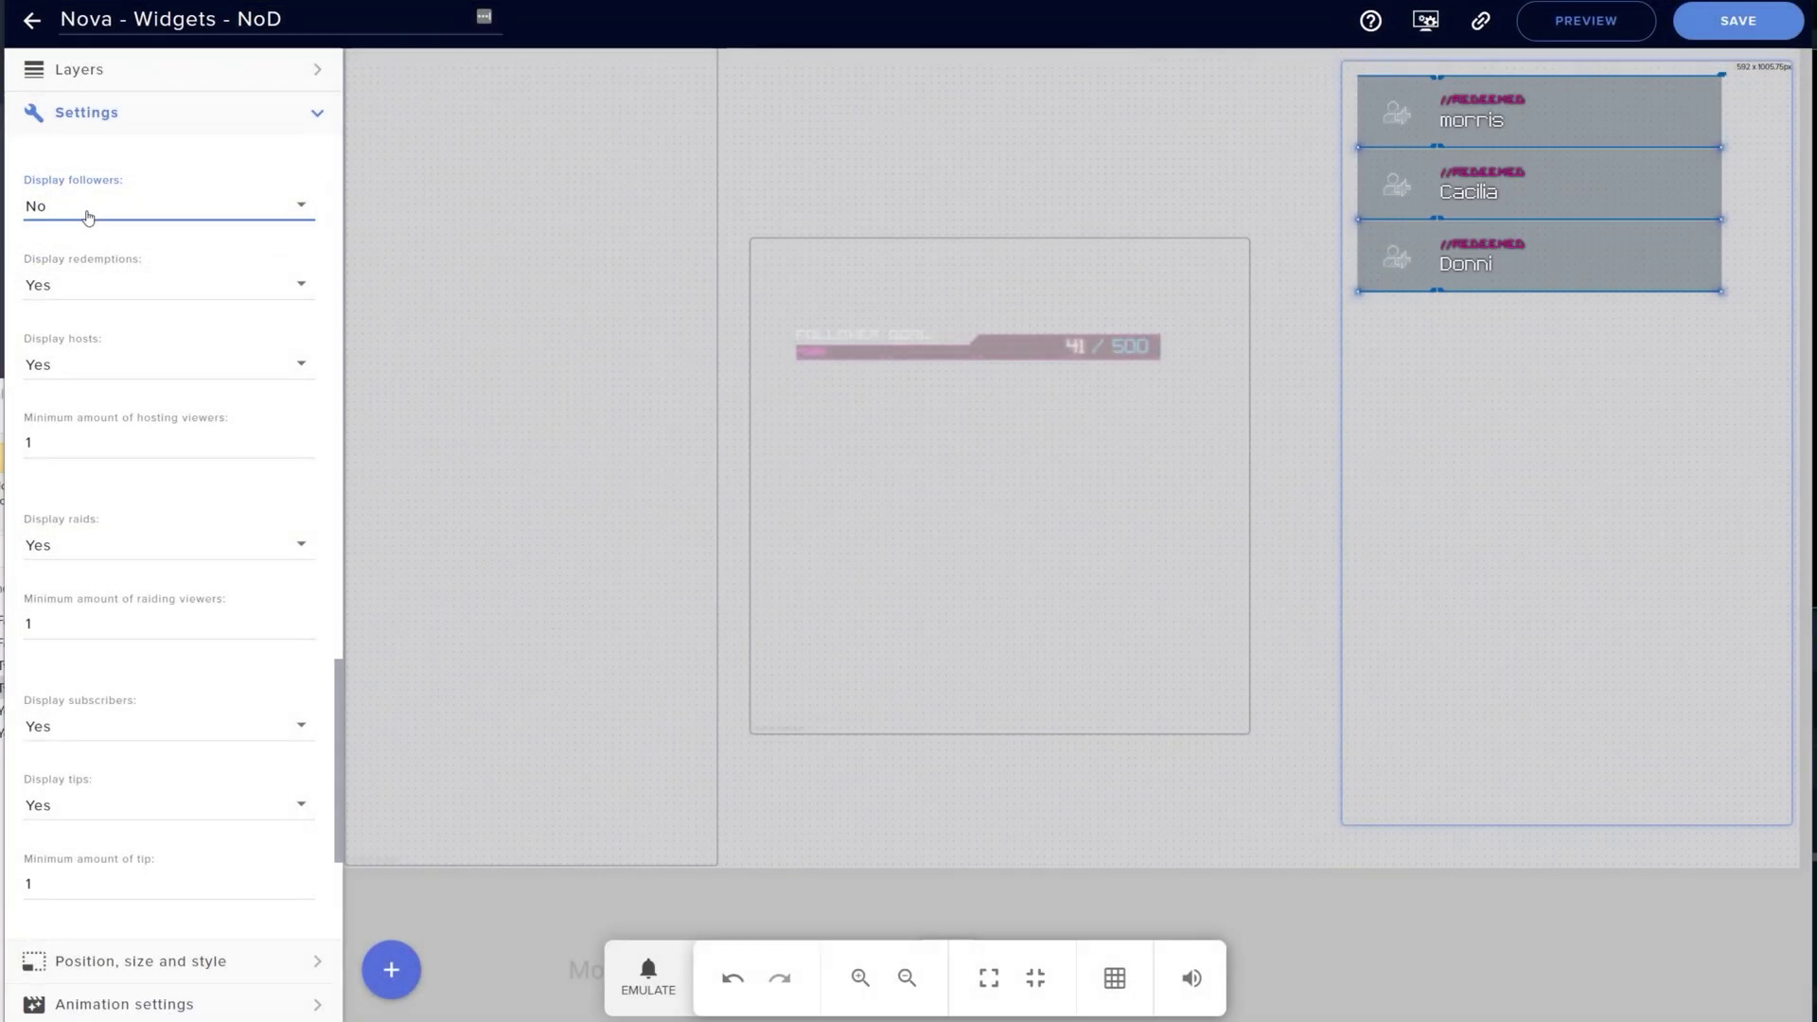
{"action": "left_click", "coordinate": [88, 217]}
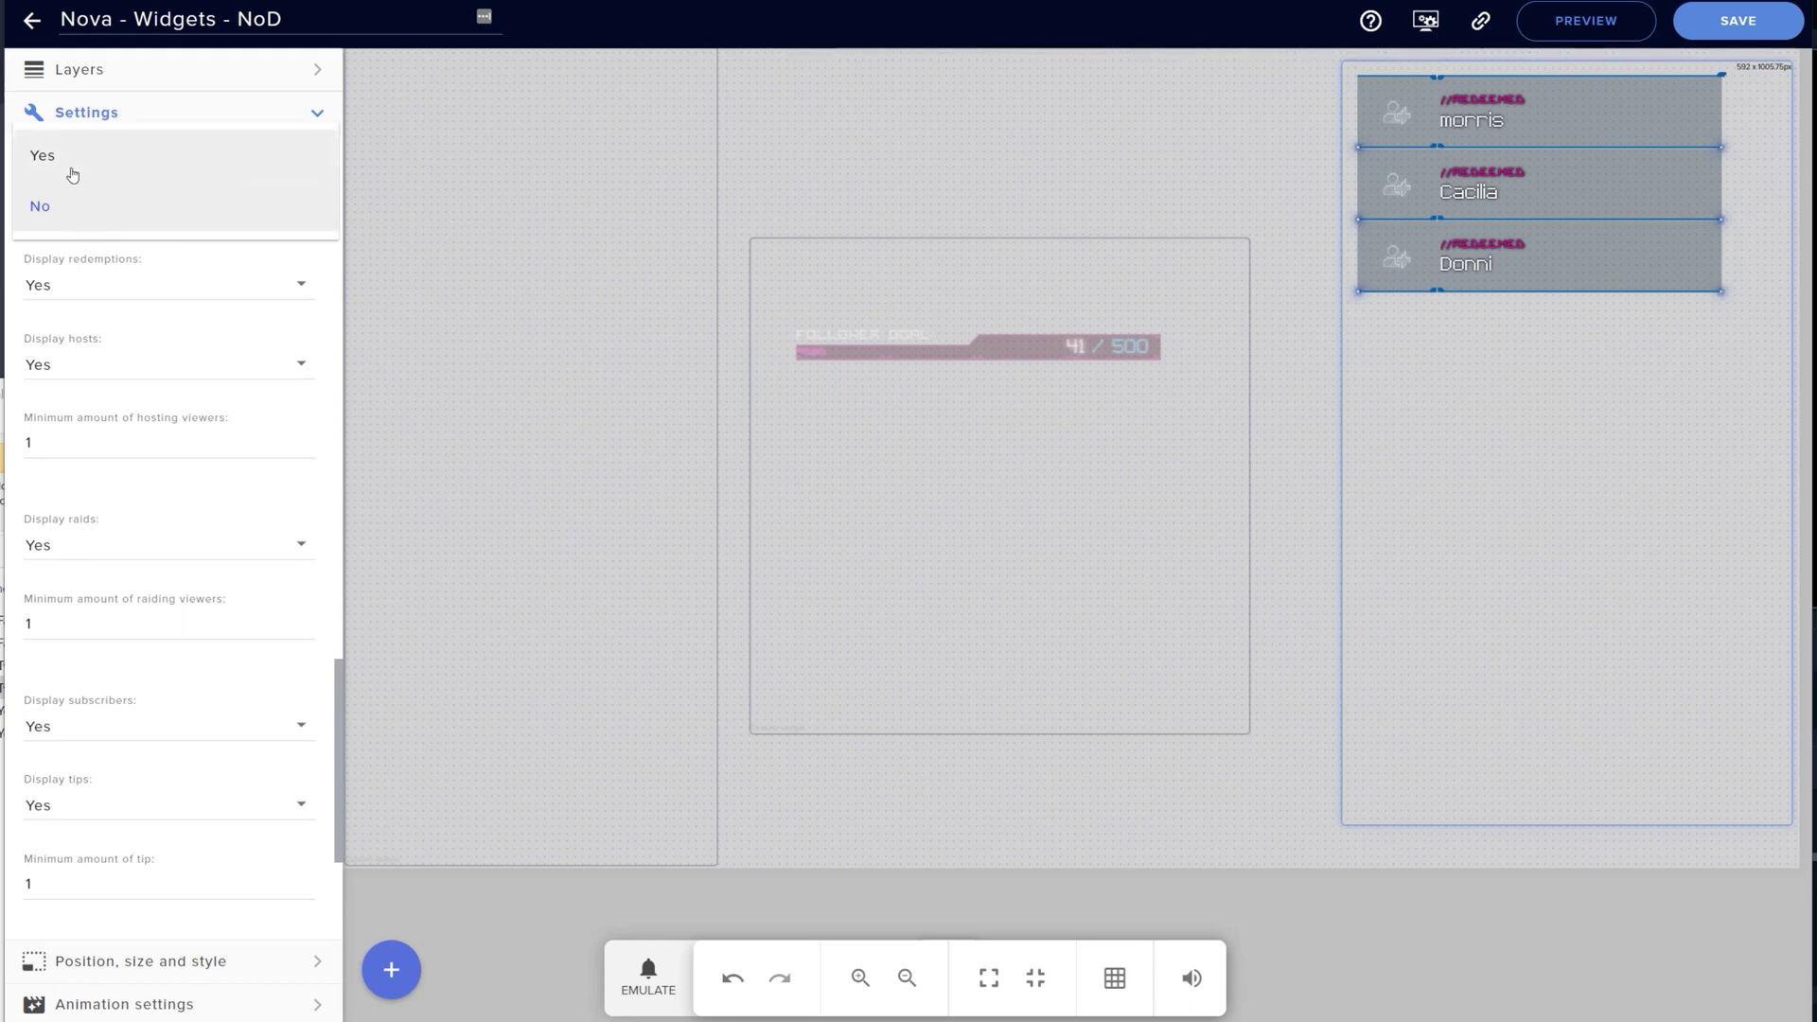
{"action": "left_click", "coordinate": [70, 174]}
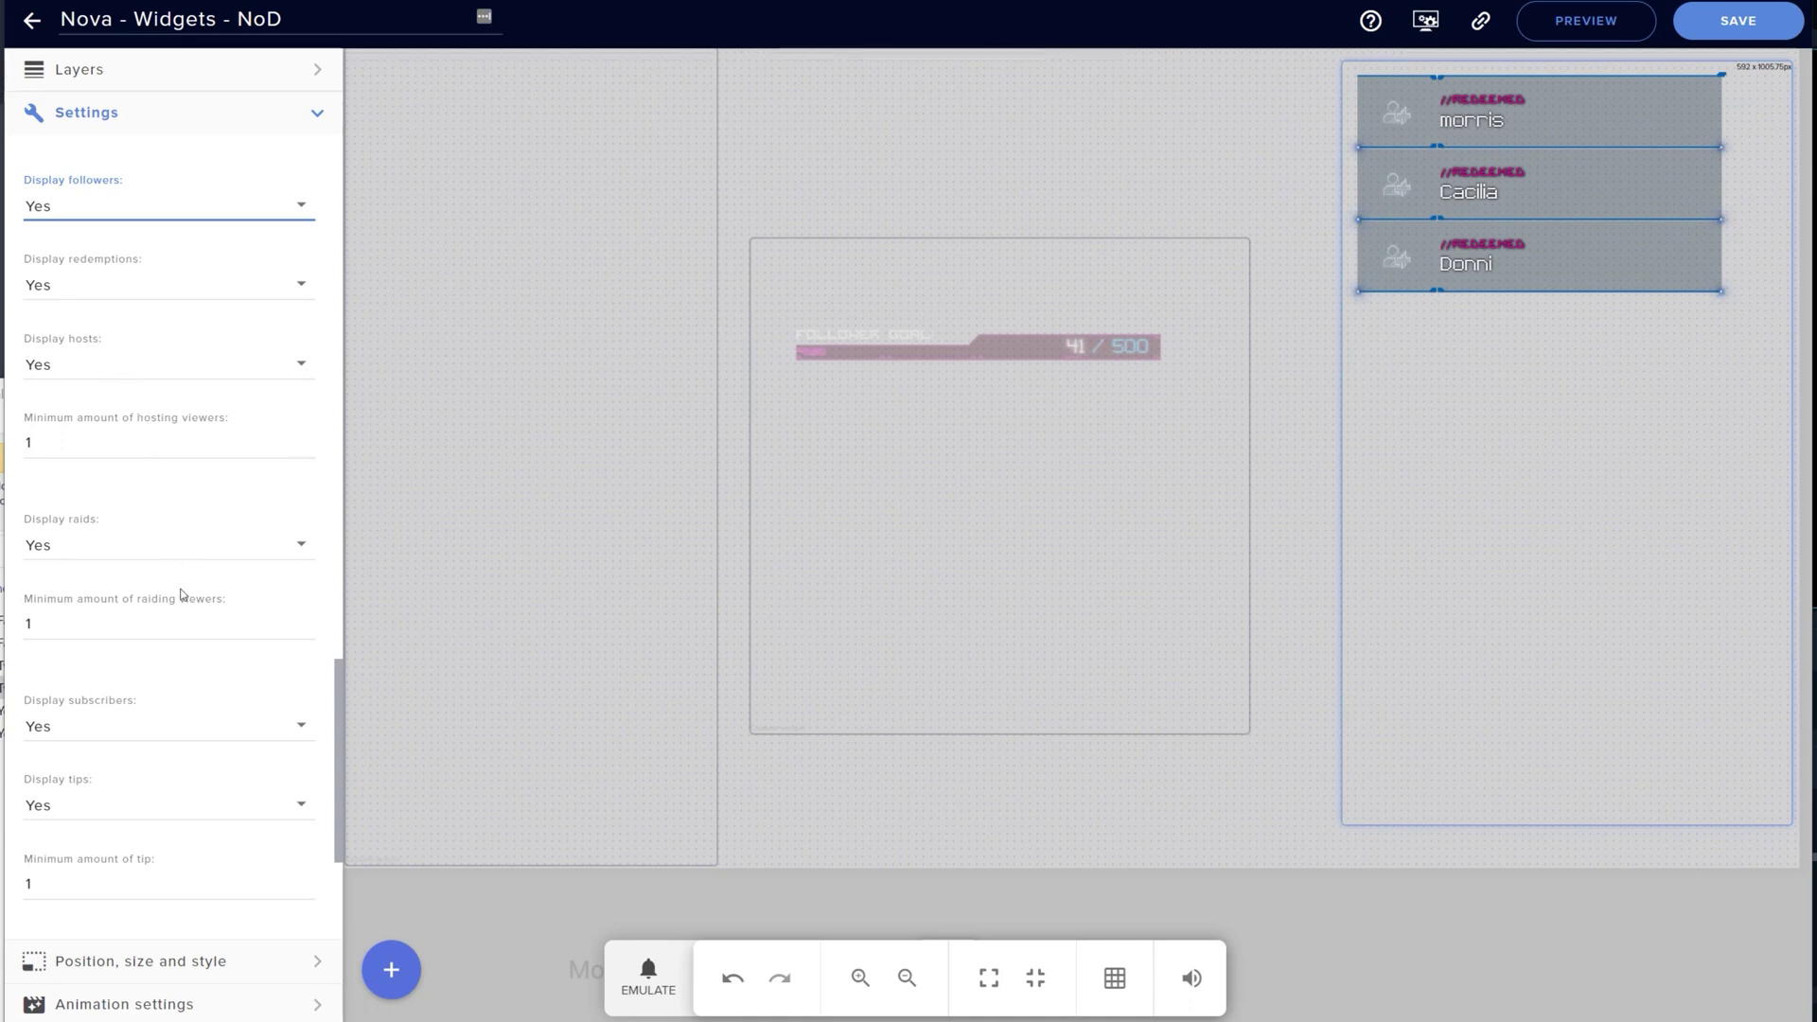
{"action": "left_click_drag", "start_coordinate": [338, 717], "coordinate": [344, 816]}
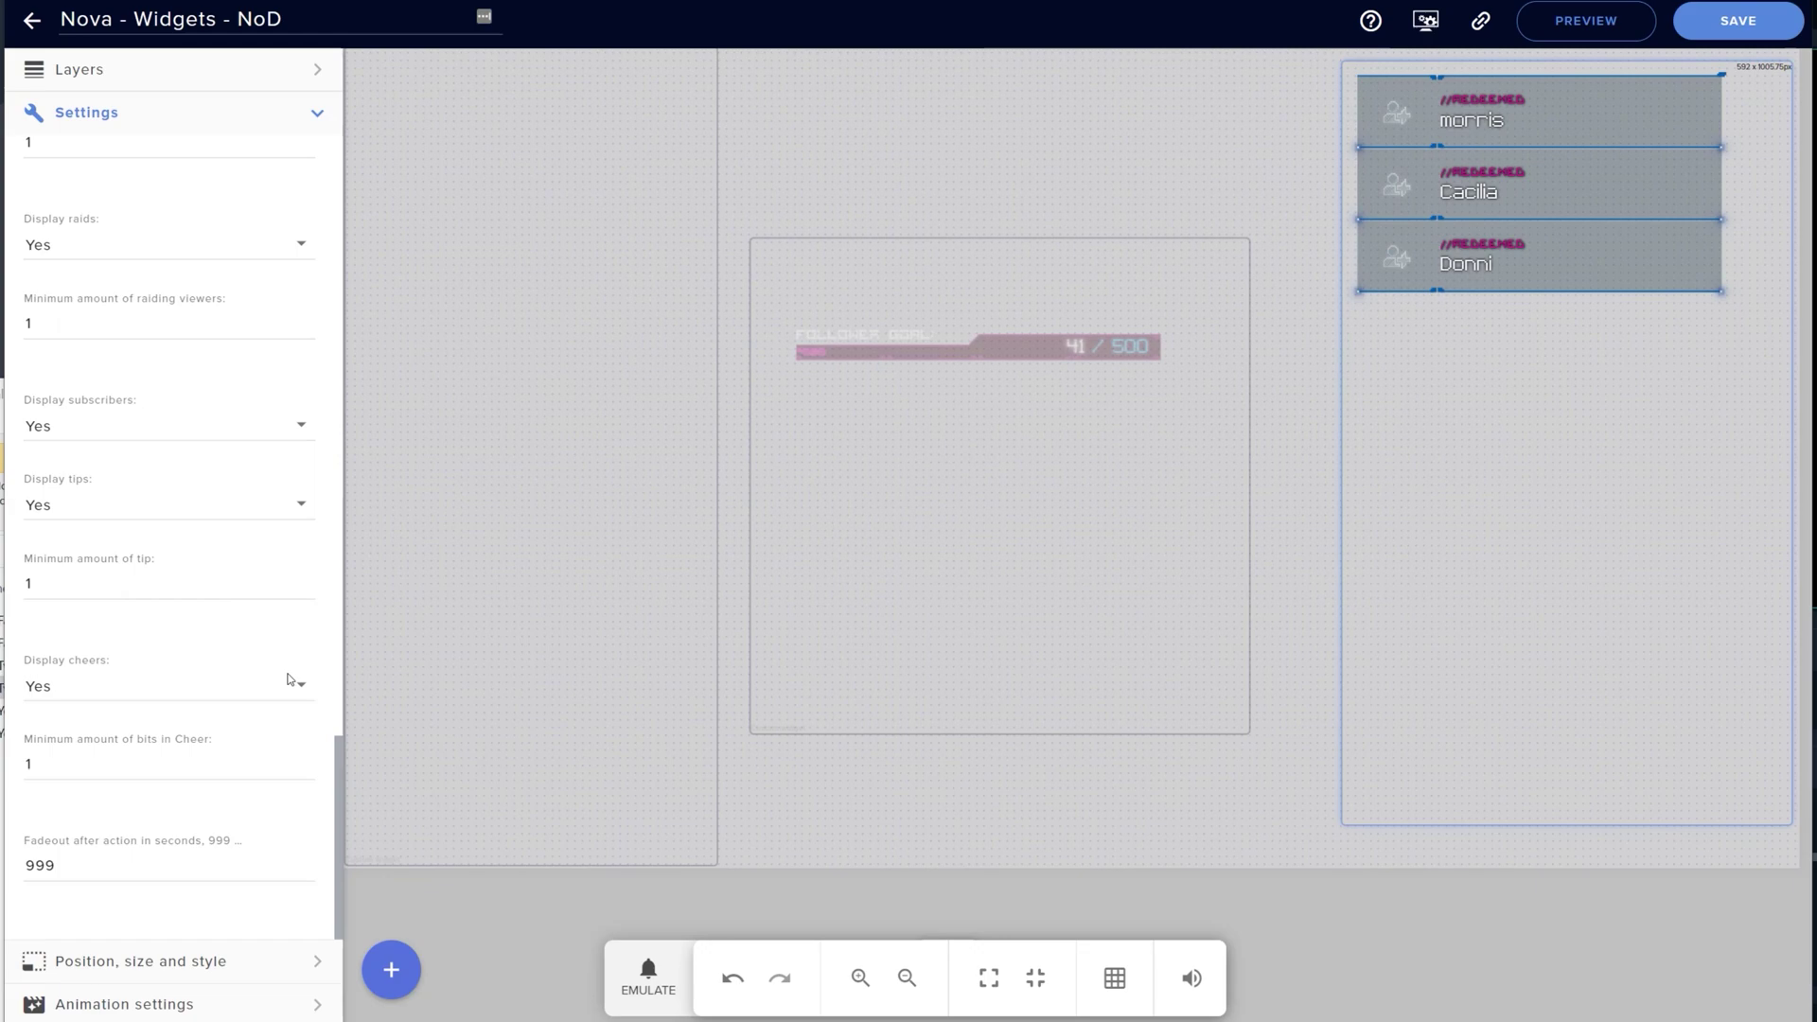
{"action": "left_click_drag", "start_coordinate": [337, 751], "coordinate": [338, 144]}
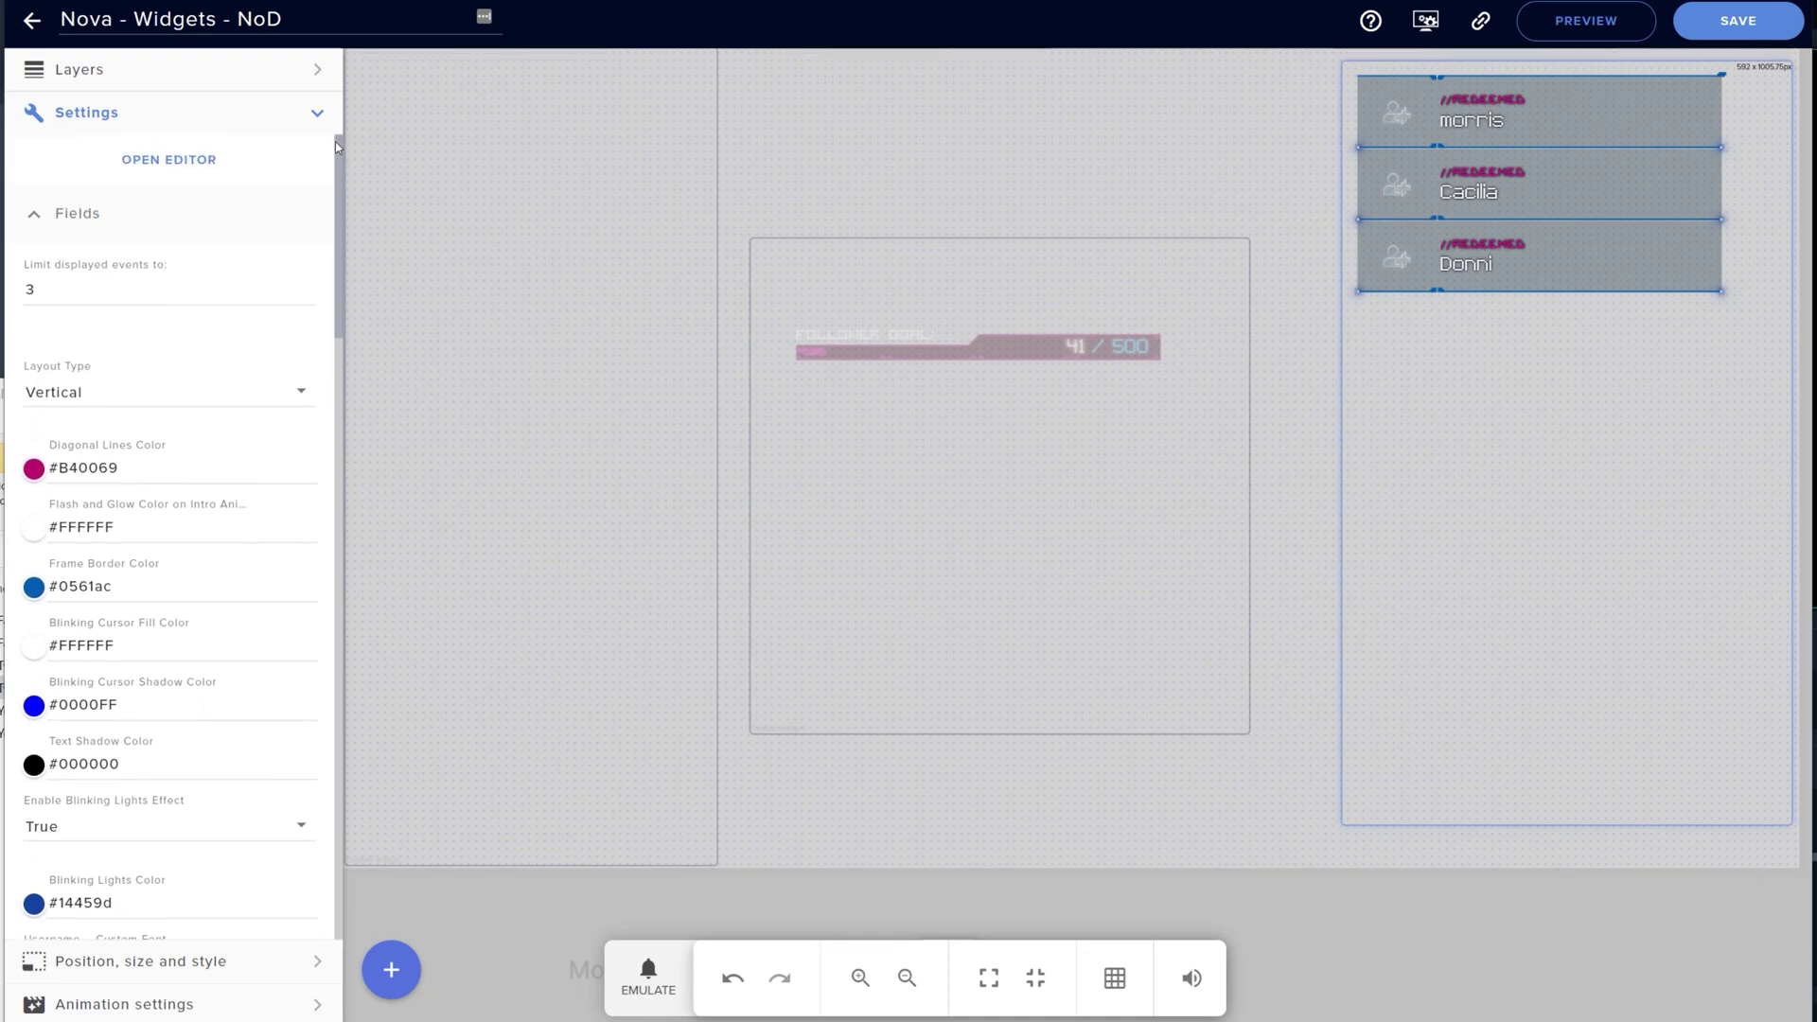
{"action": "left_click_drag", "start_coordinate": [336, 143], "coordinate": [360, 431]}
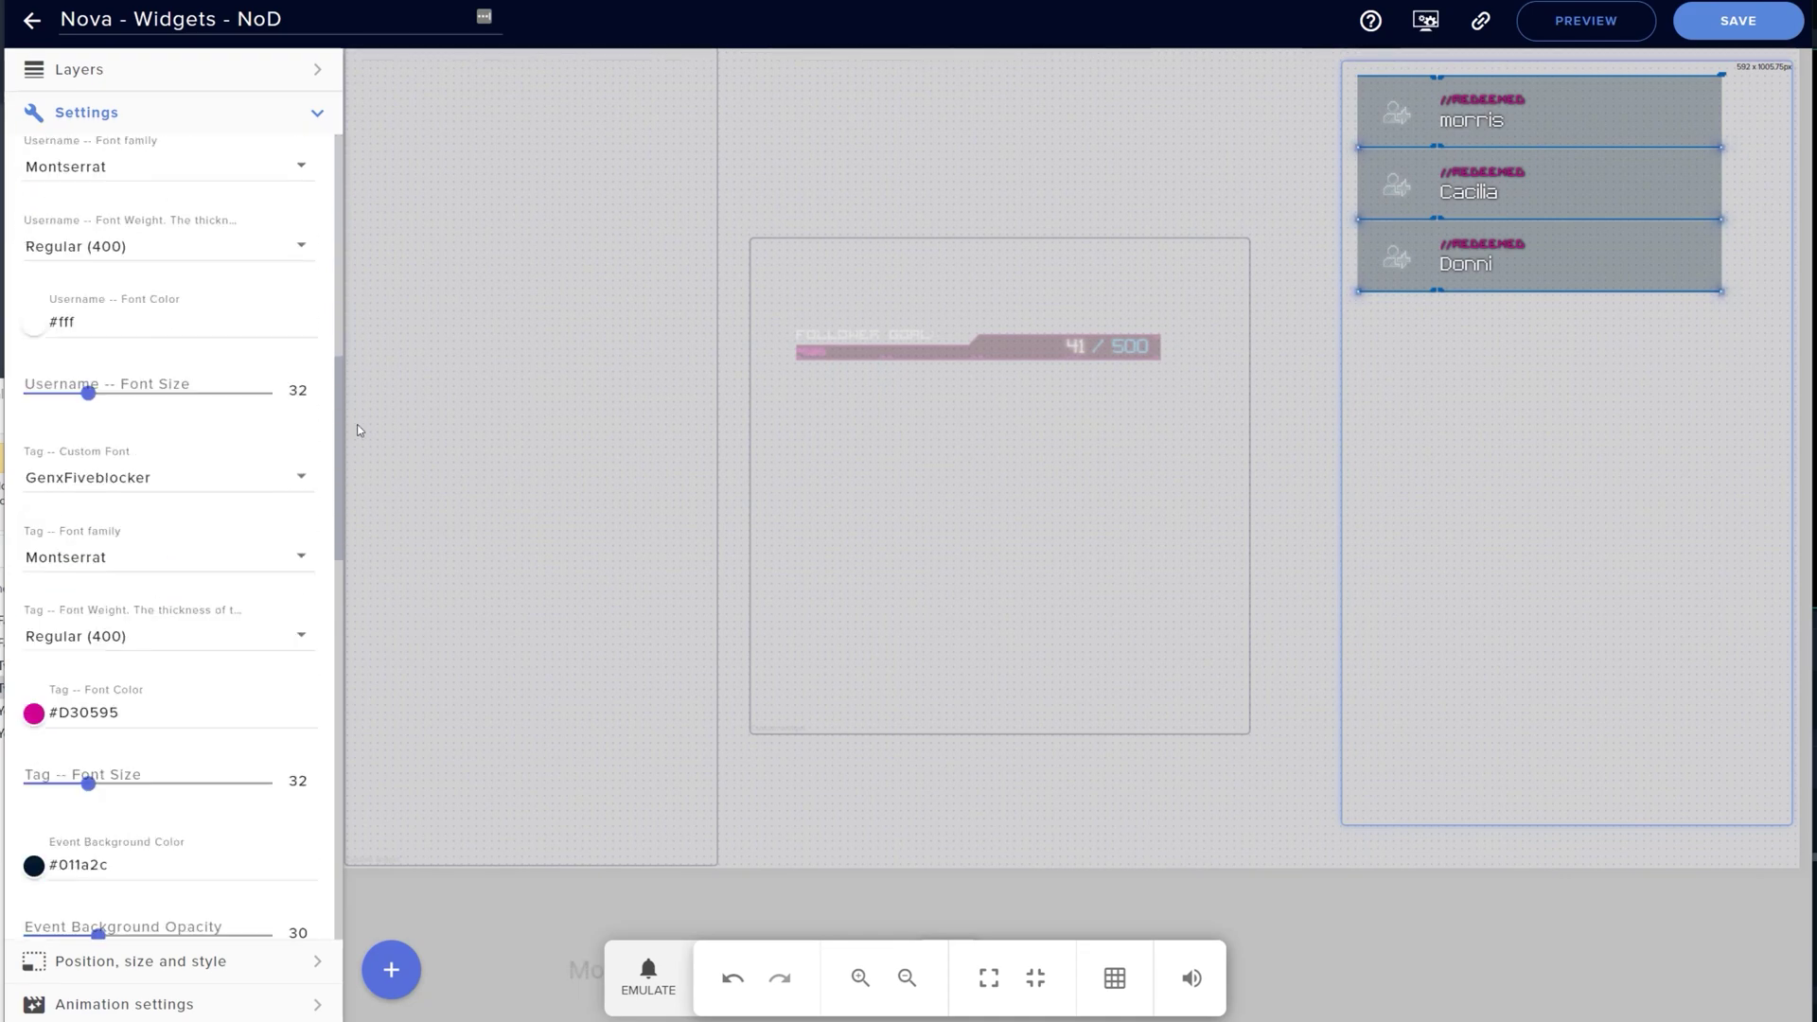
{"action": "scroll", "coordinate": [301, 637], "scroll_direction": "down", "scroll_amount": 10}
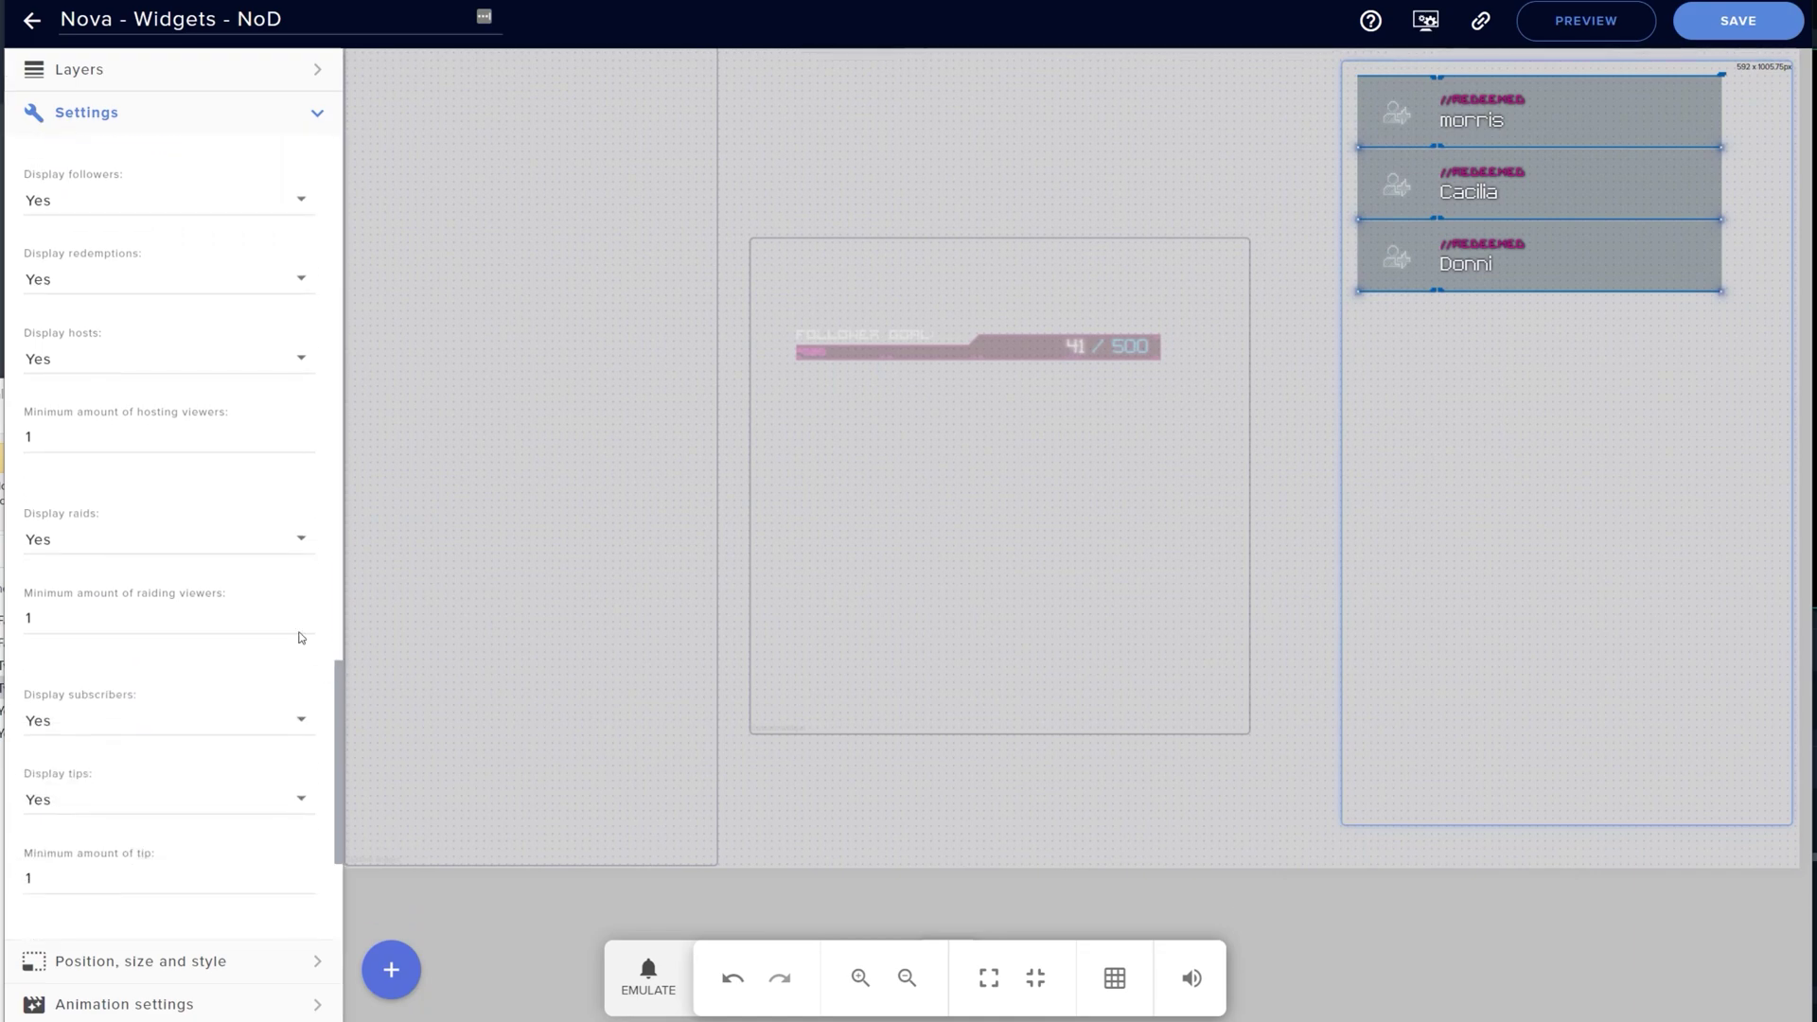
{"action": "left_click", "coordinate": [75, 441]}
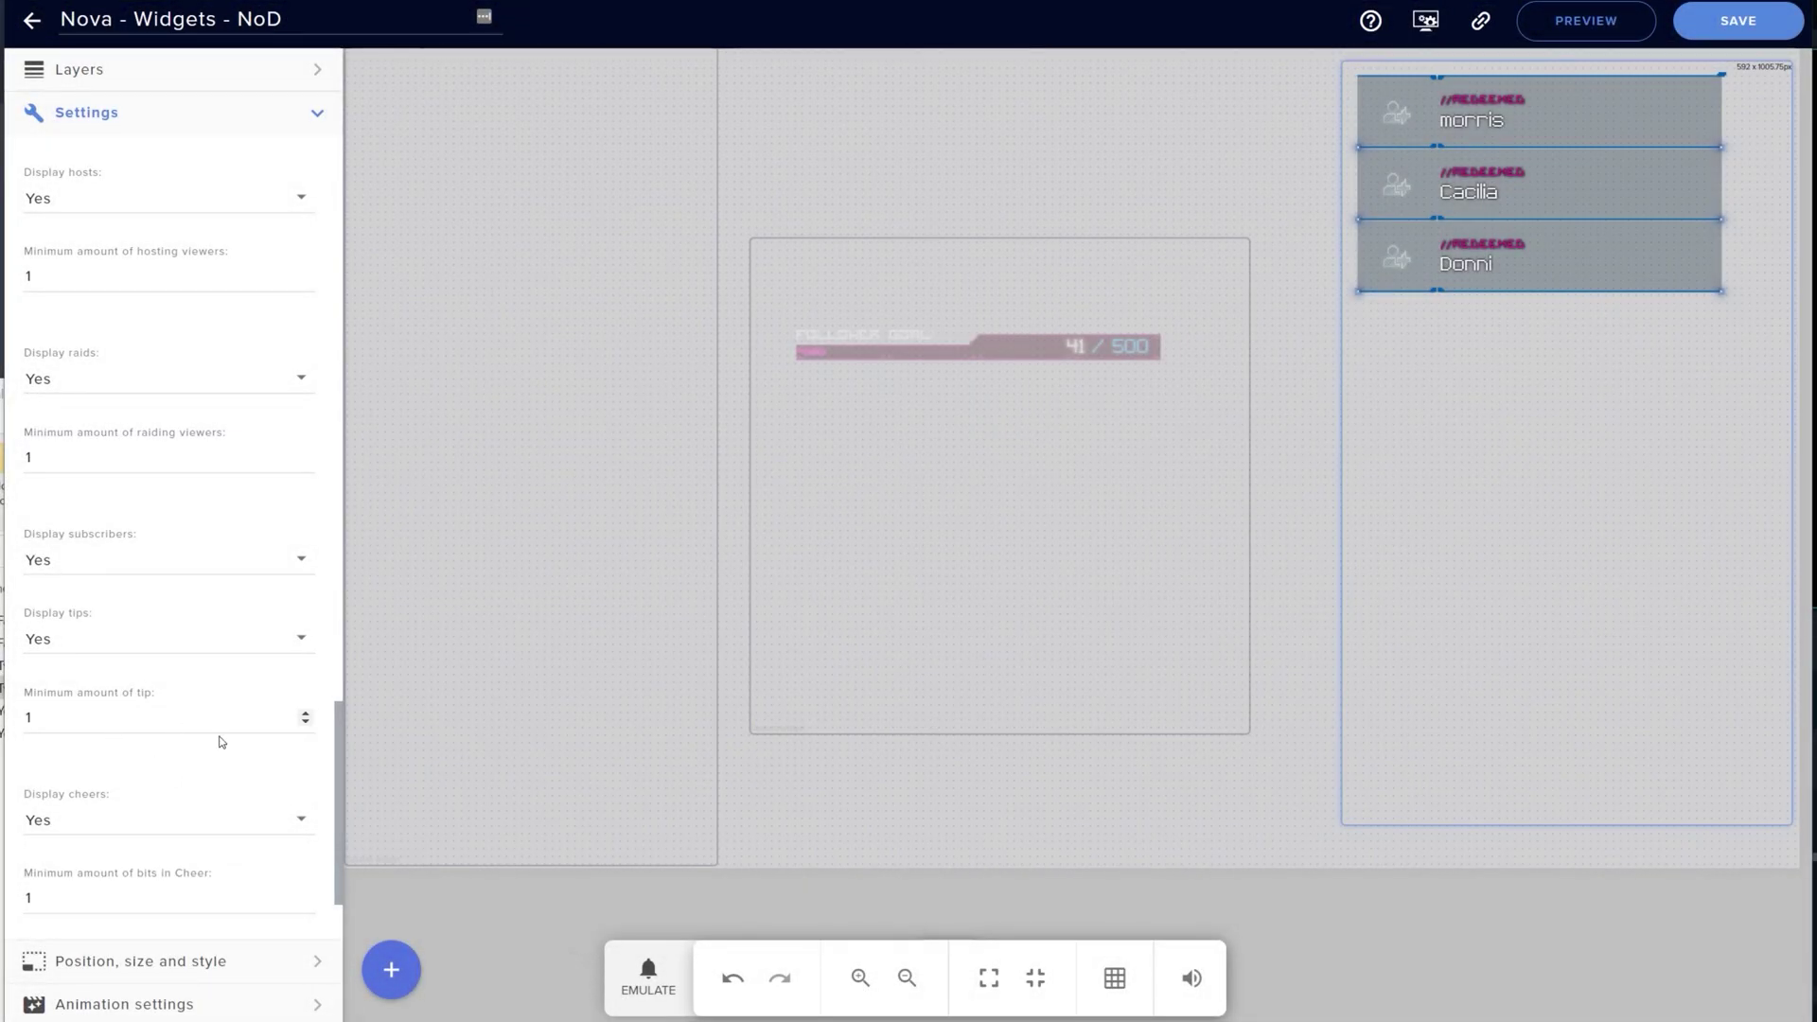
{"action": "left_click_drag", "start_coordinate": [339, 757], "coordinate": [333, 793]}
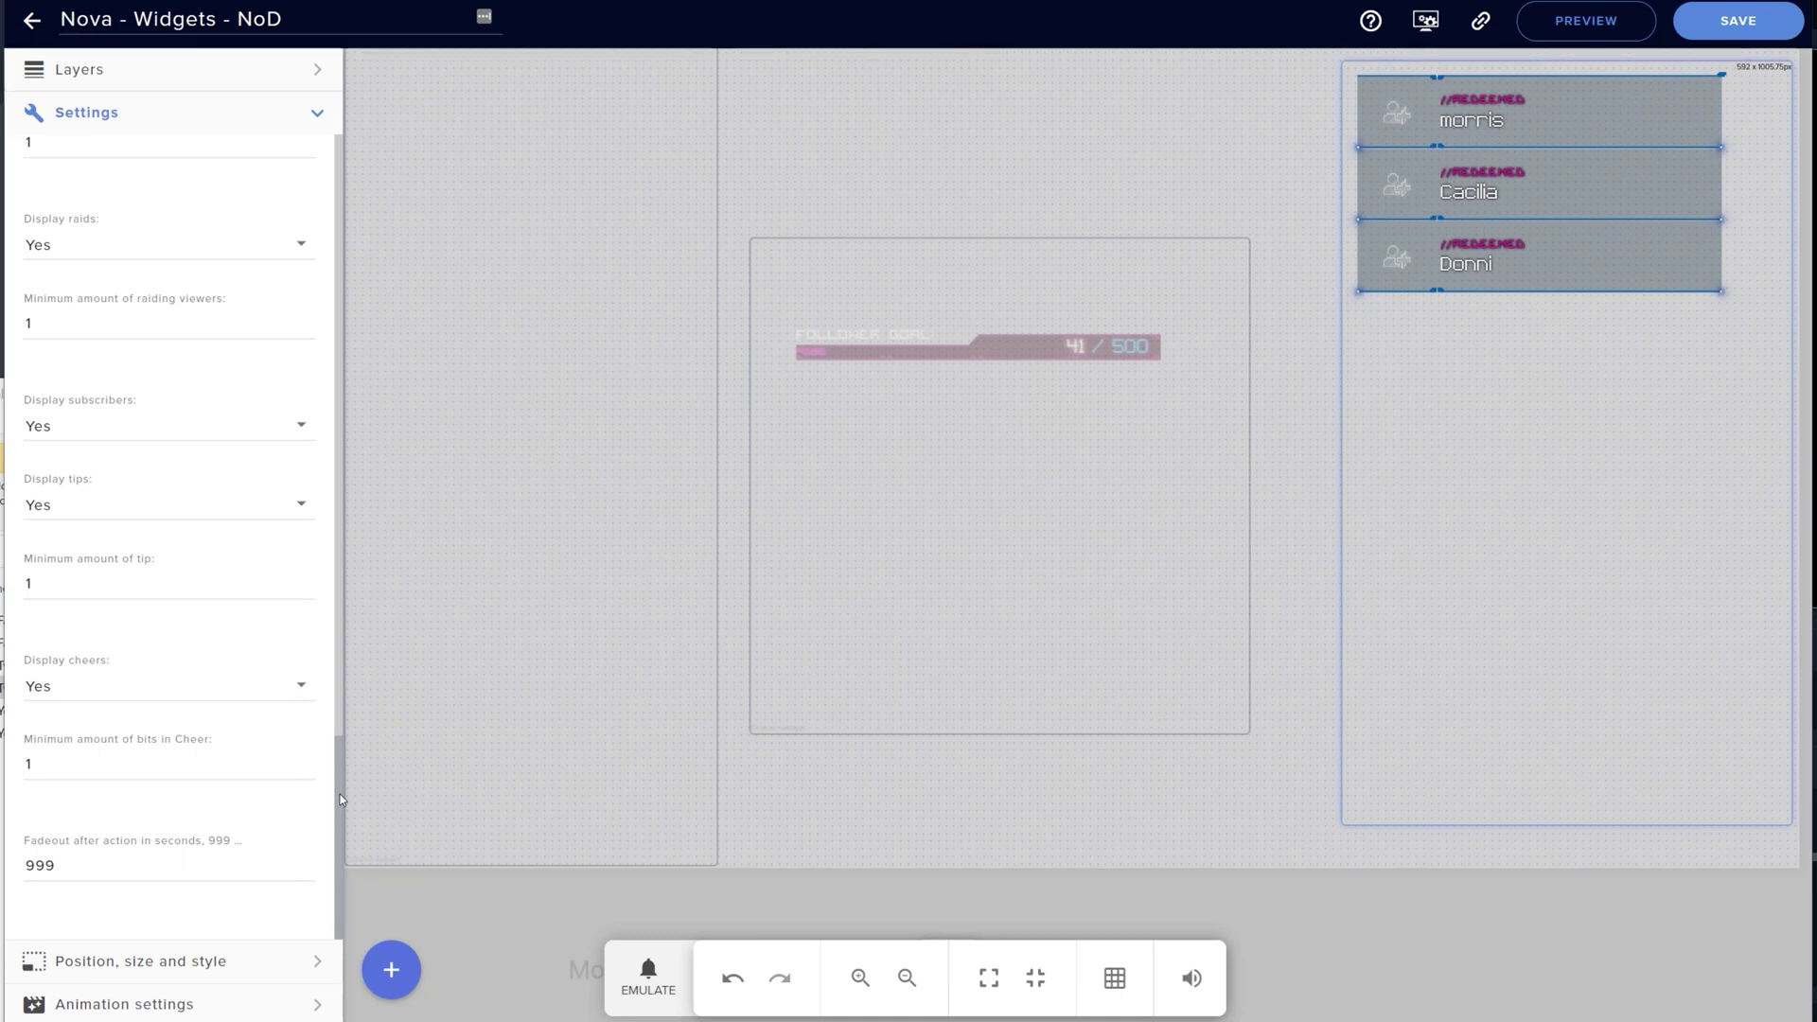
{"action": "left_click", "coordinate": [85, 868]}
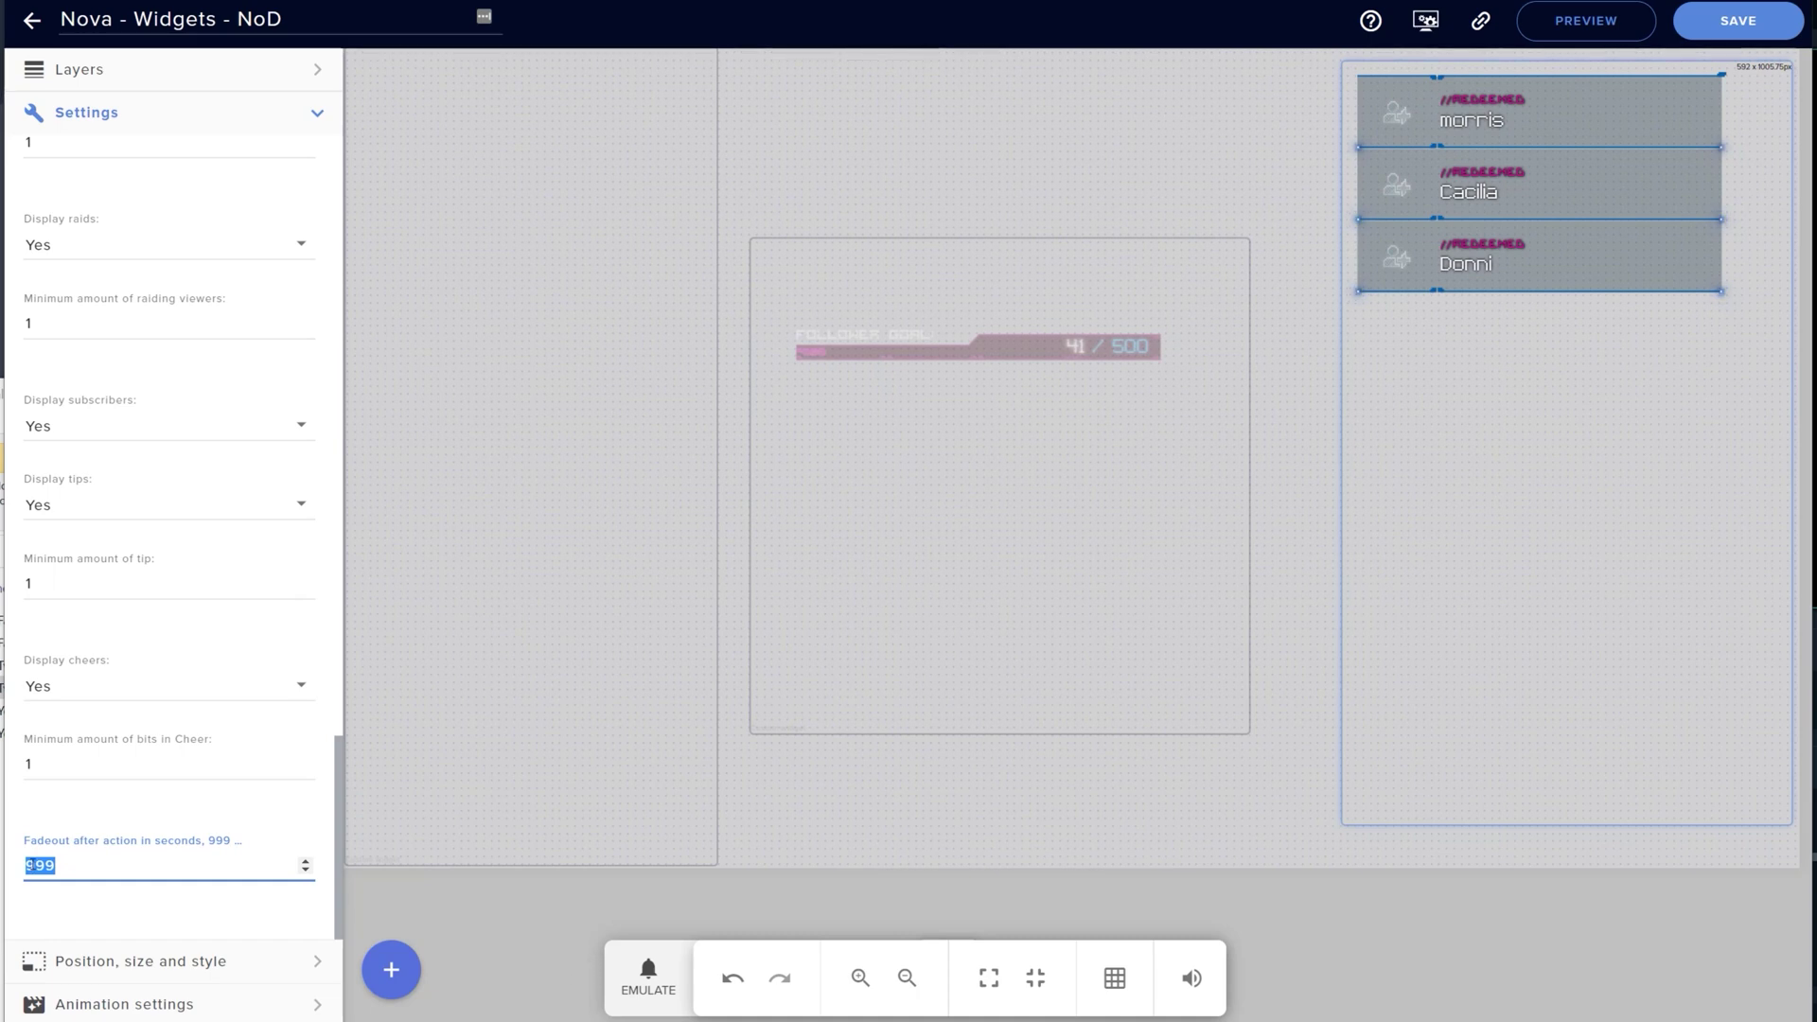
{"action": "type", "text": "3"}
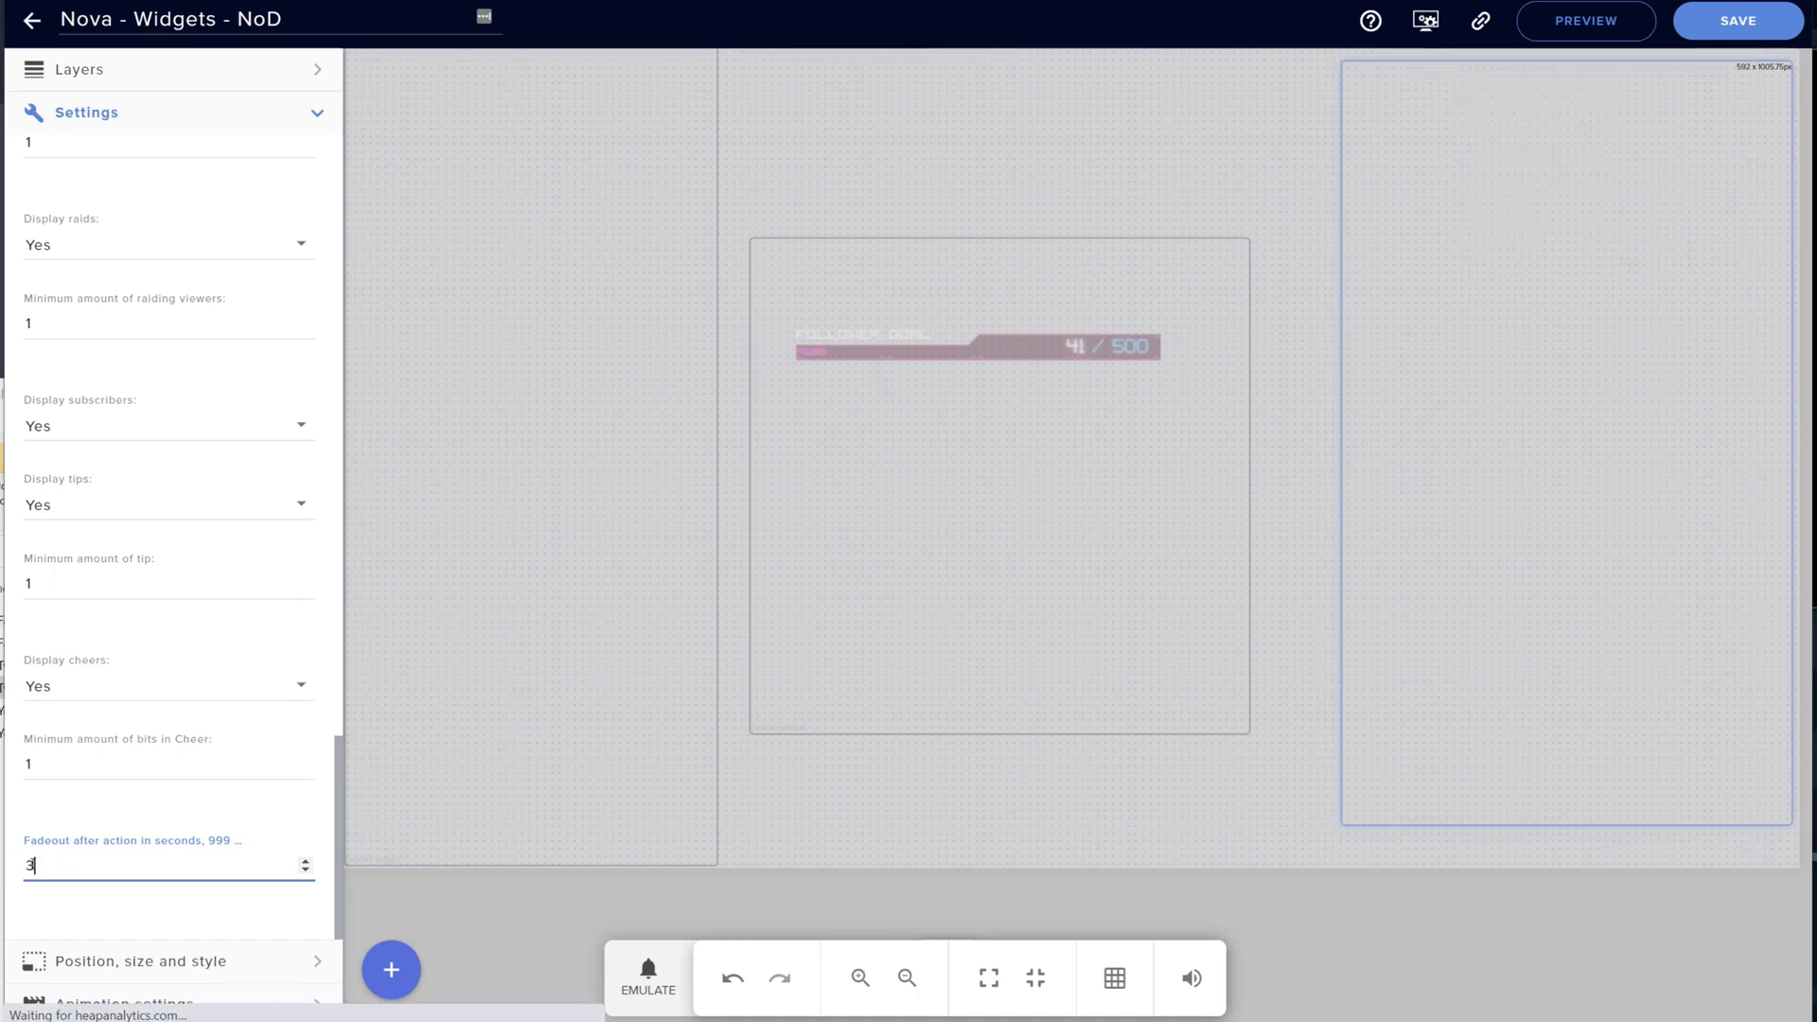
{"action": "left_click", "coordinate": [189, 907]}
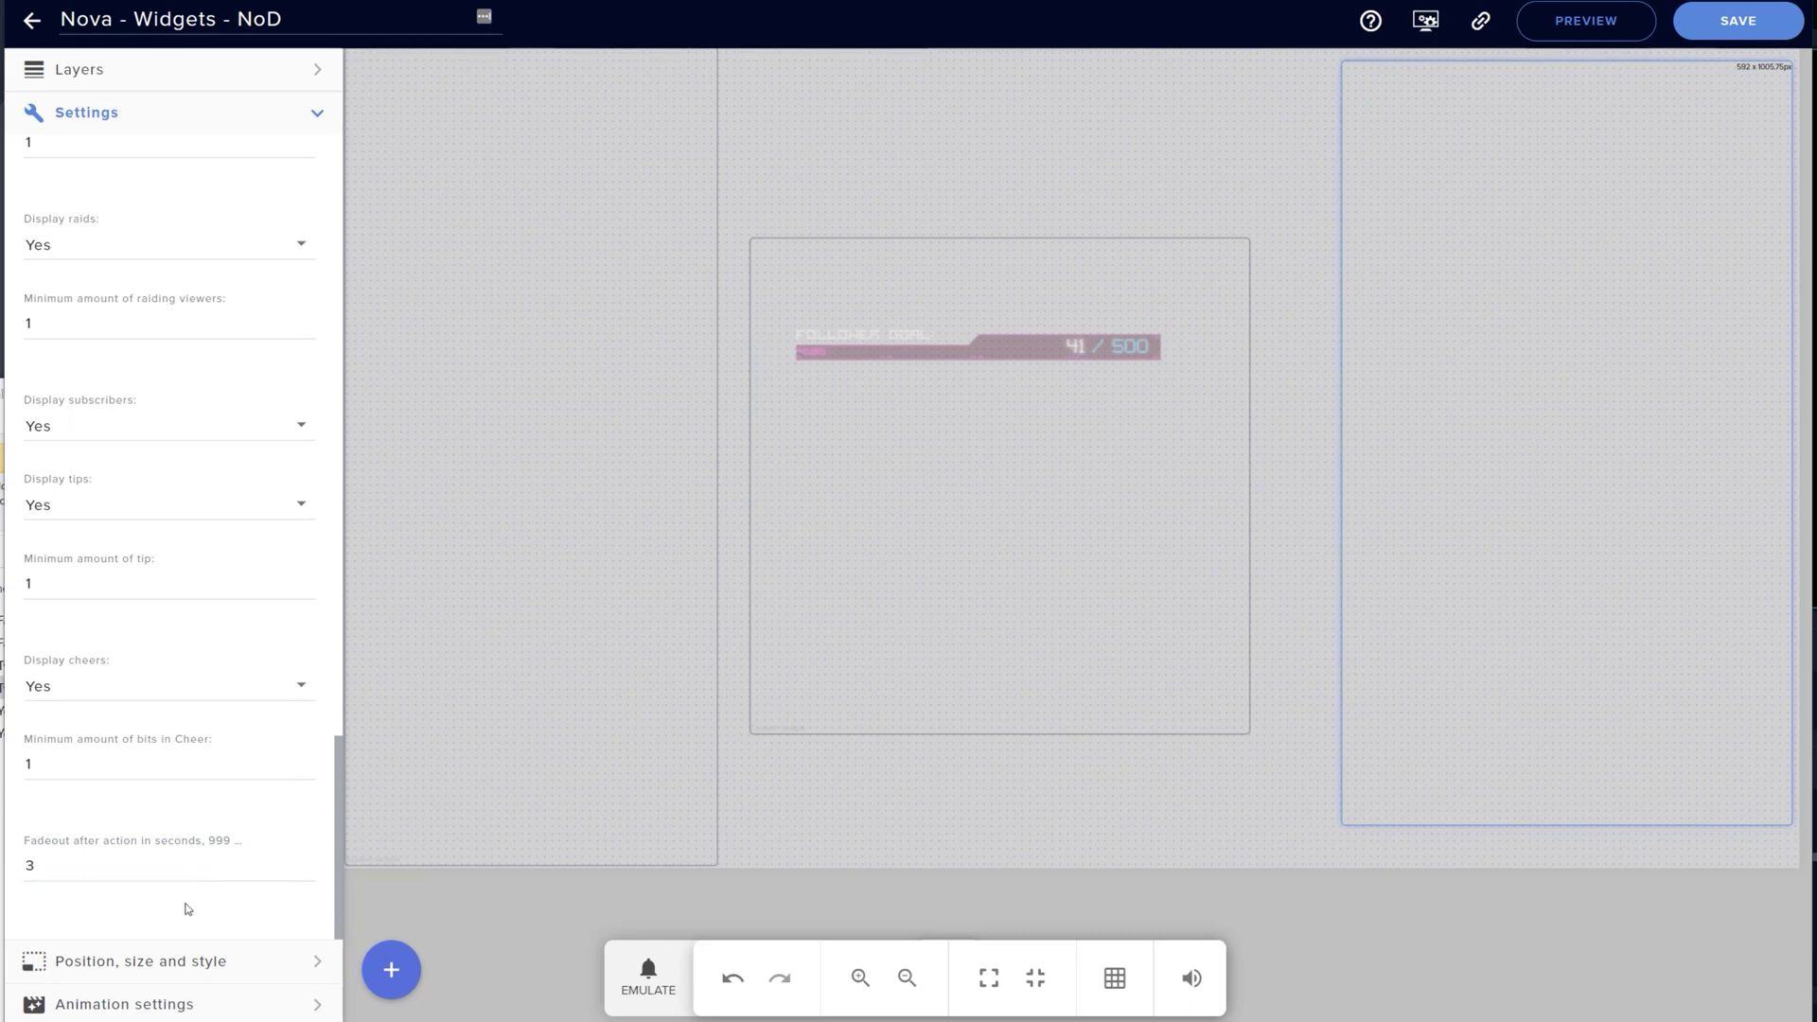
{"action": "left_click", "coordinate": [638, 985]}
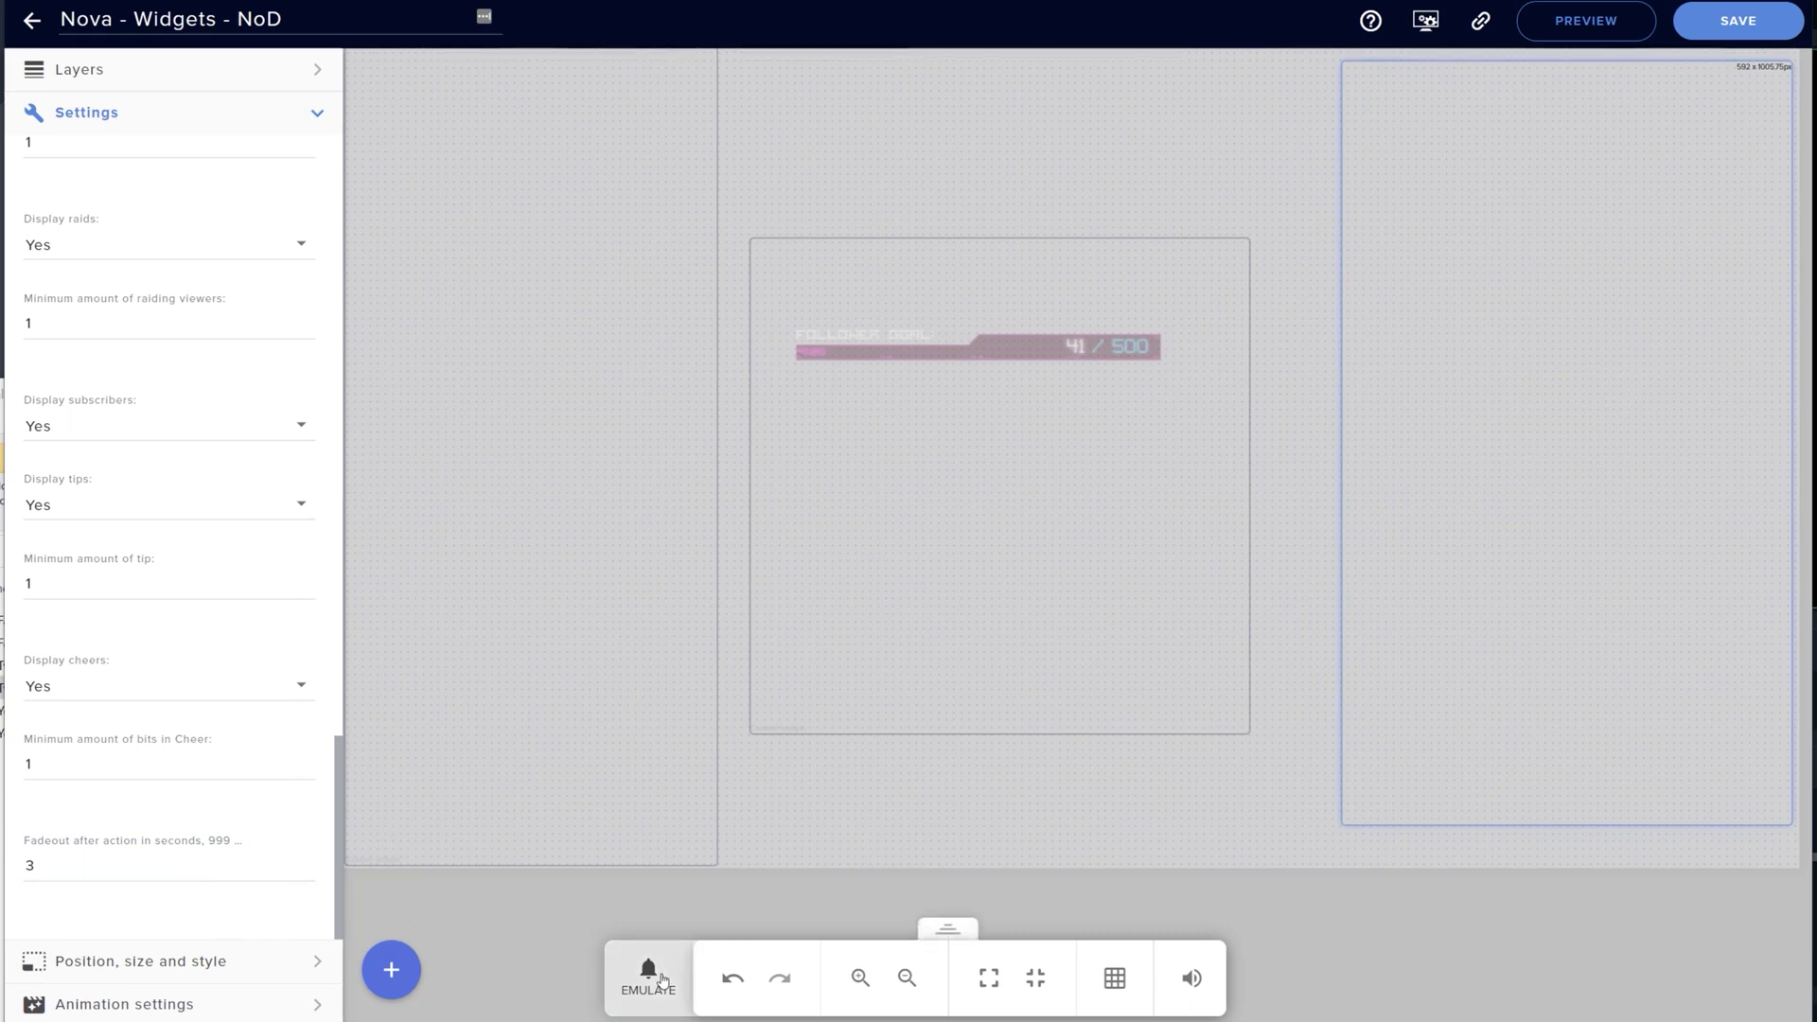
{"action": "left_click", "coordinate": [668, 596]}
{"action": "left_click", "coordinate": [662, 799]}
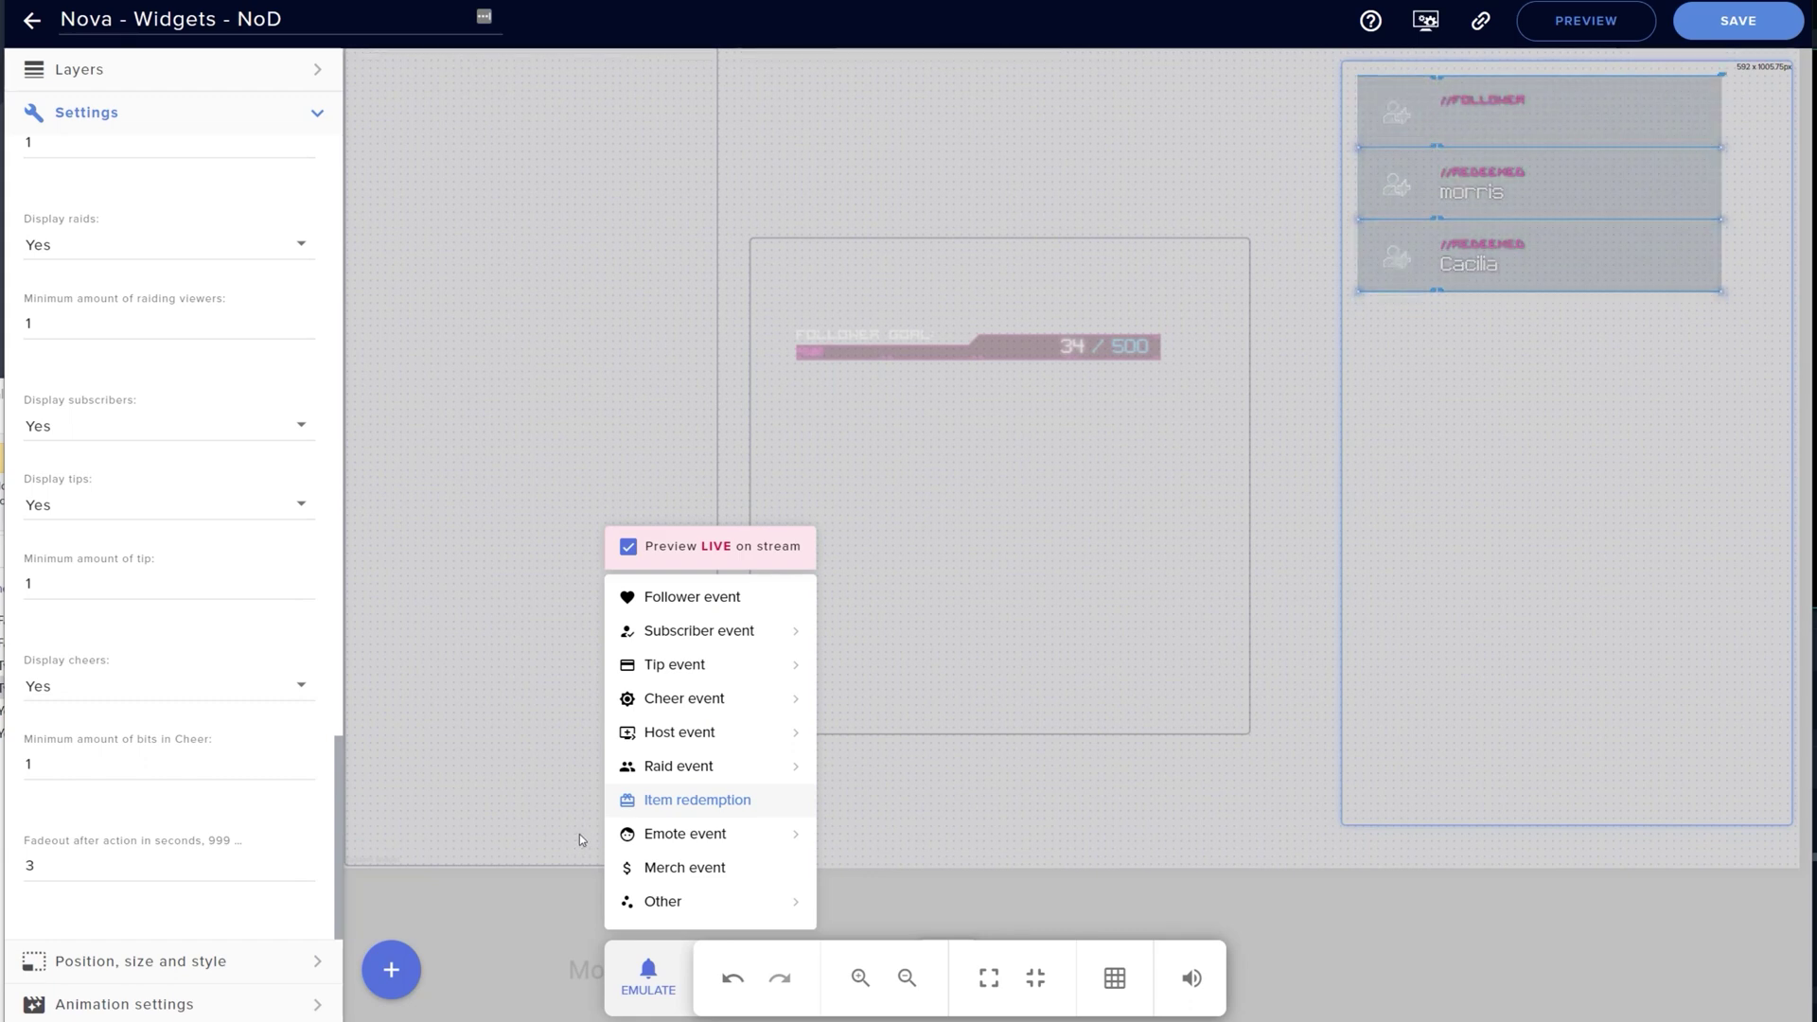
{"action": "left_click", "coordinate": [82, 865]}
{"action": "left_click", "coordinate": [76, 862]}
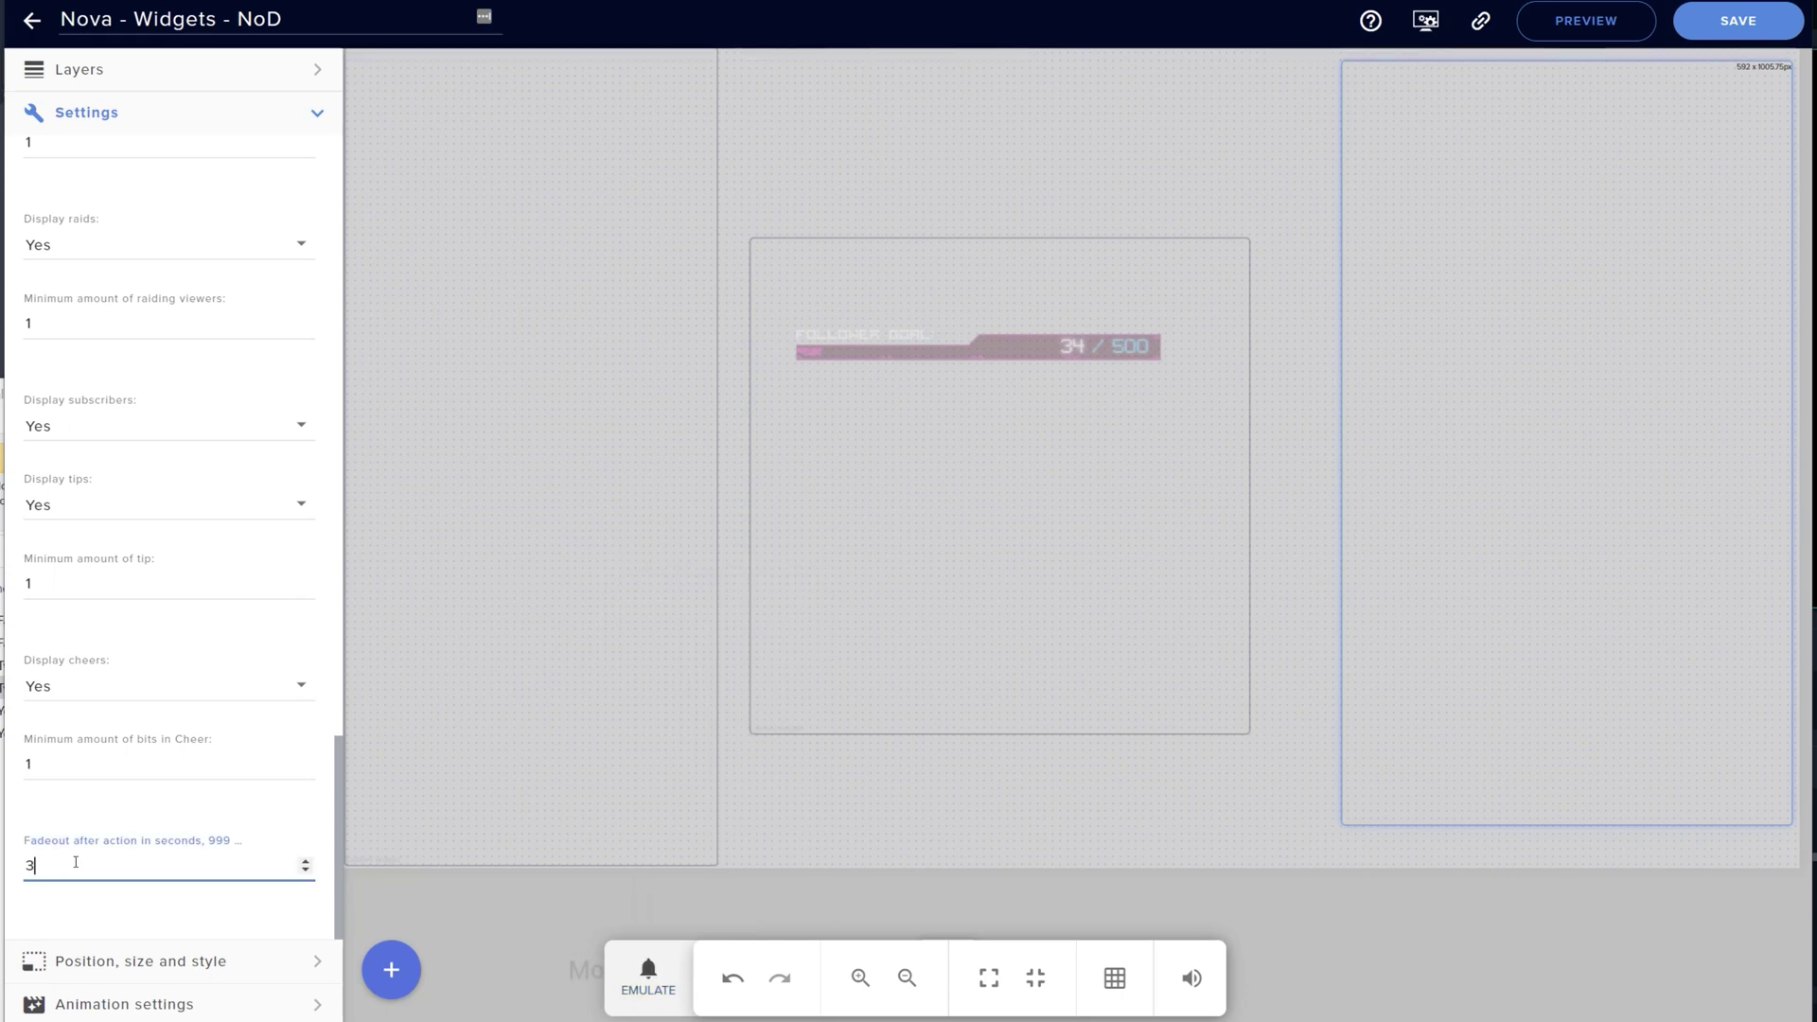
{"action": "key", "text": "BackSpace"}
{"action": "type", "text": "999"}
{"action": "key", "text": "Return"}
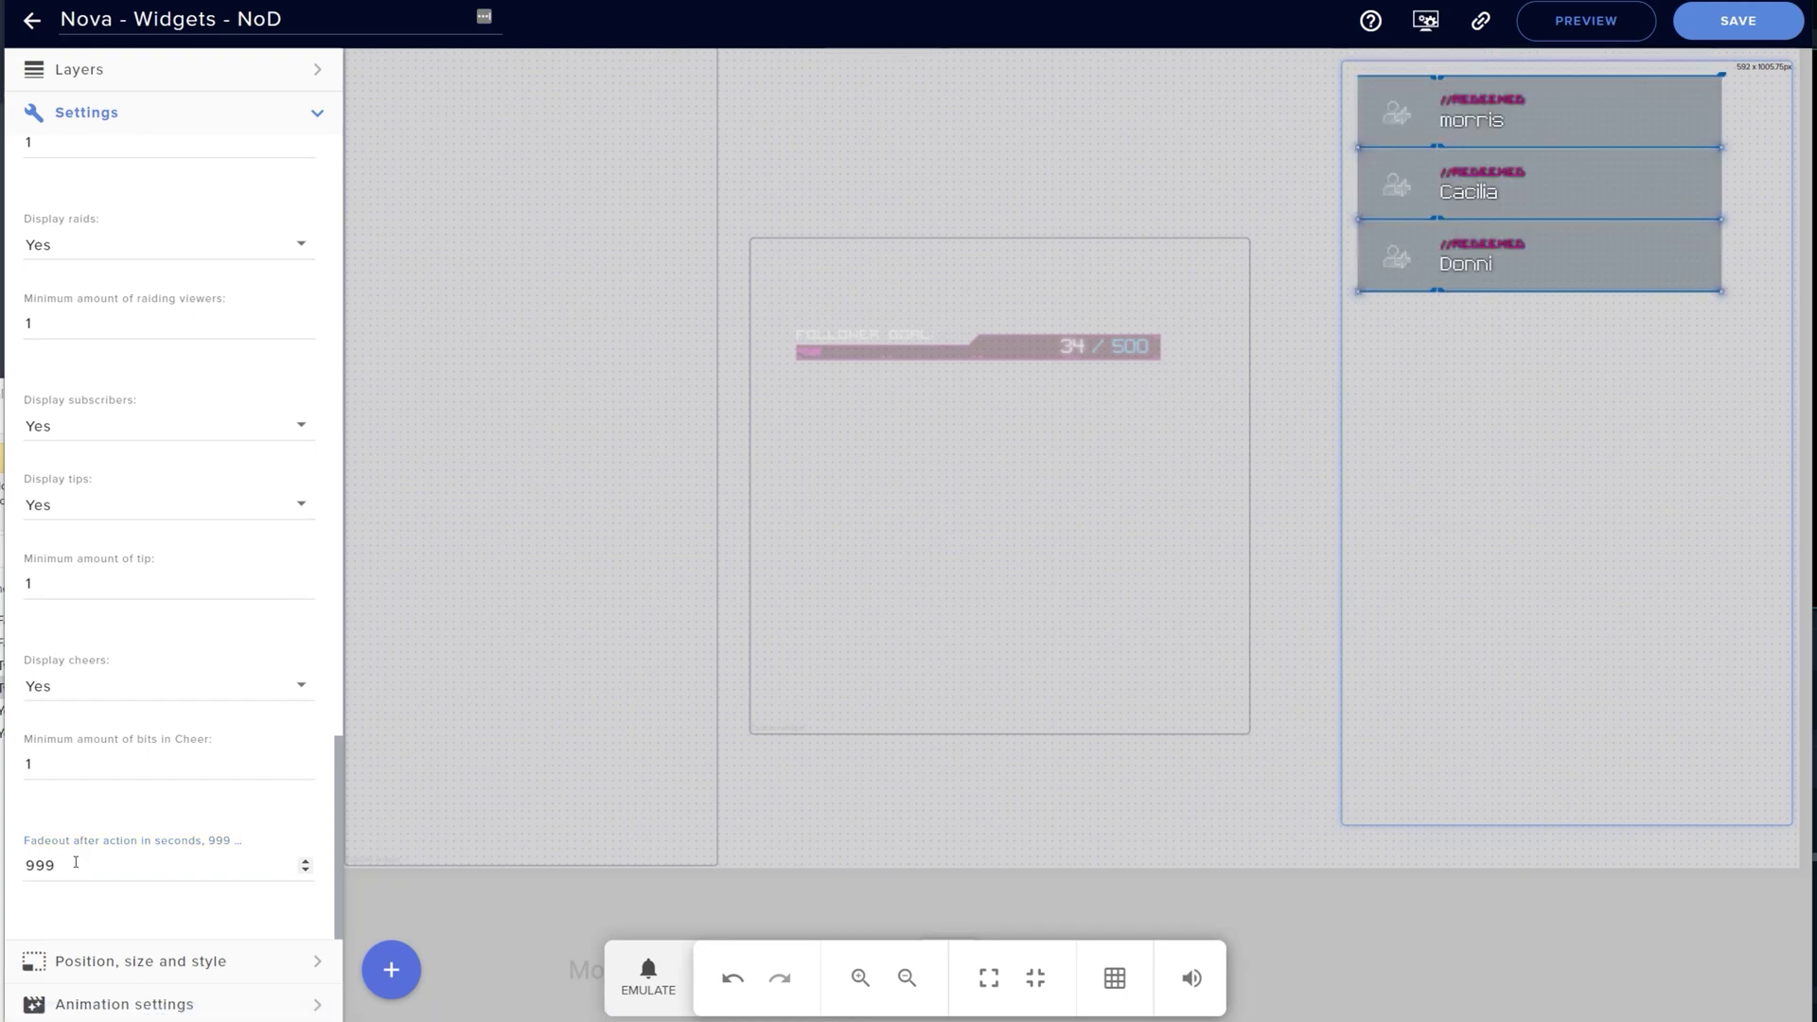
{"action": "scroll", "coordinate": [337, 870], "scroll_direction": "up", "scroll_amount": 5}
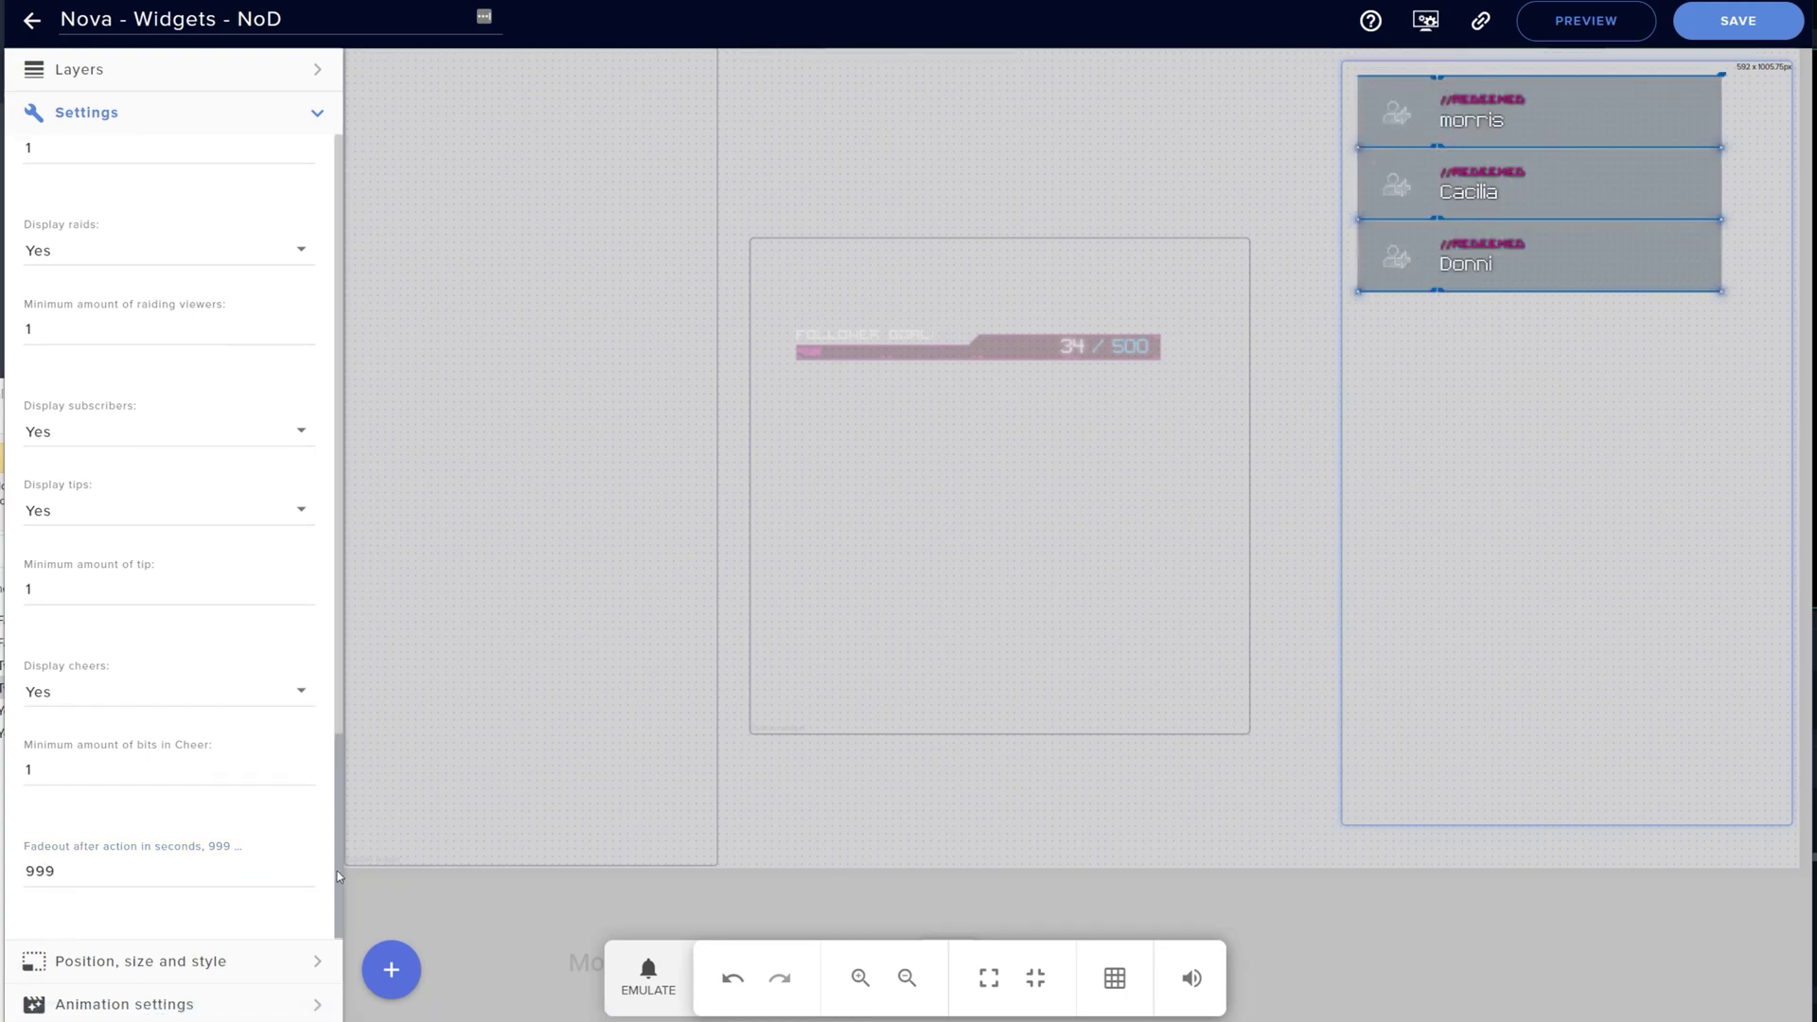